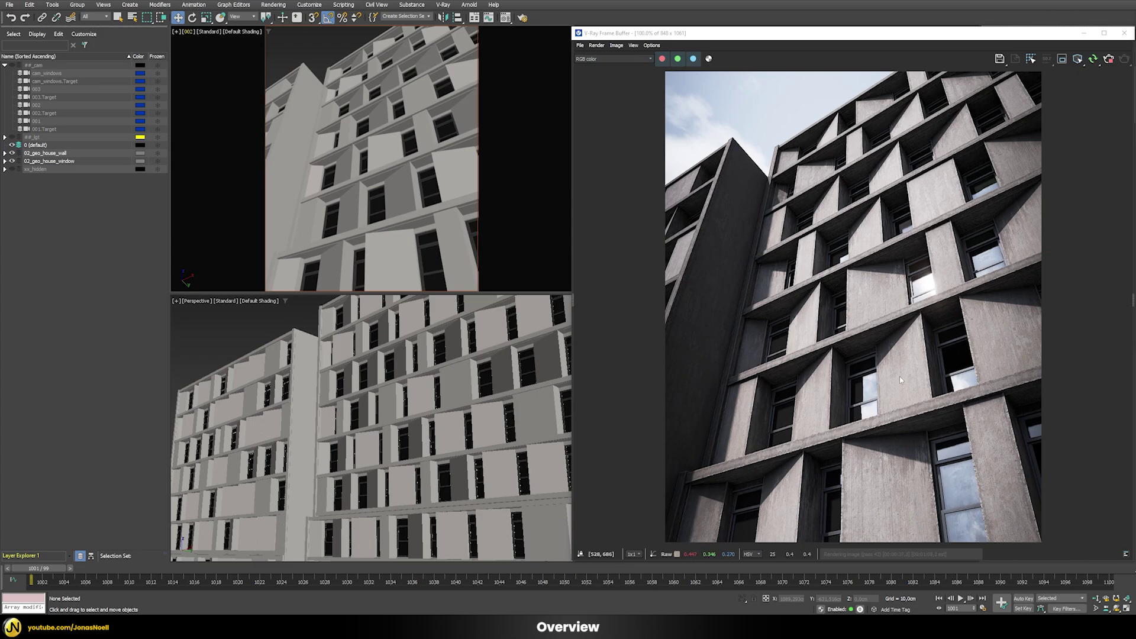
Examine the rendered concrete panels and edges up close, in both the facade view and the window camera view
scroll(900, 376, "up", 2)
middle_click_drag(899, 377, 872, 315)
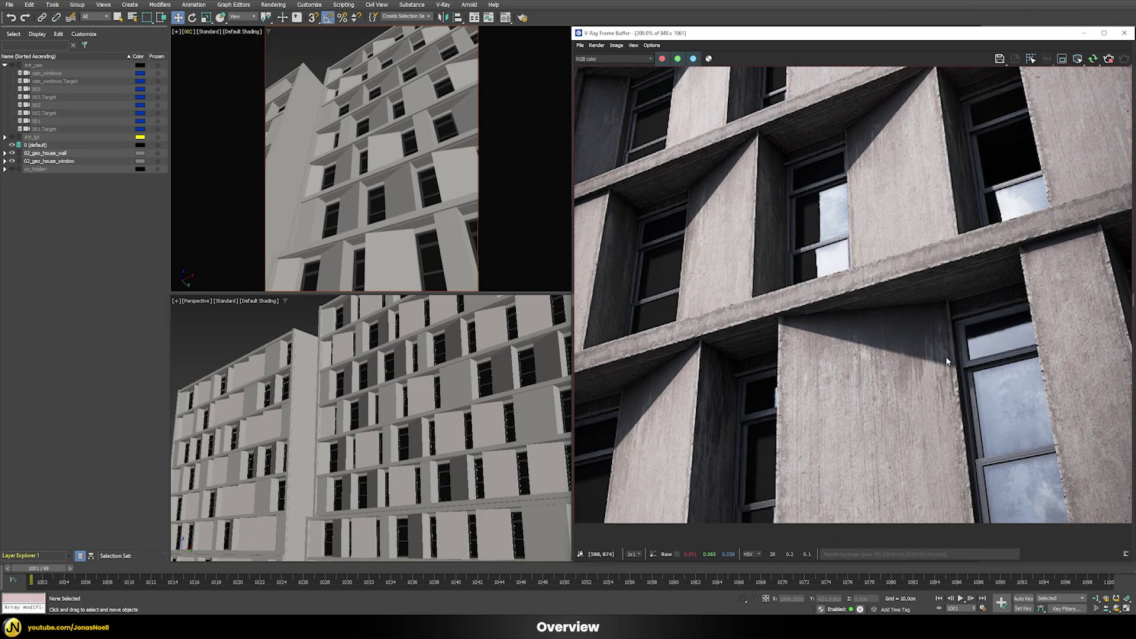
middle_click_drag(946, 356, 848, 357)
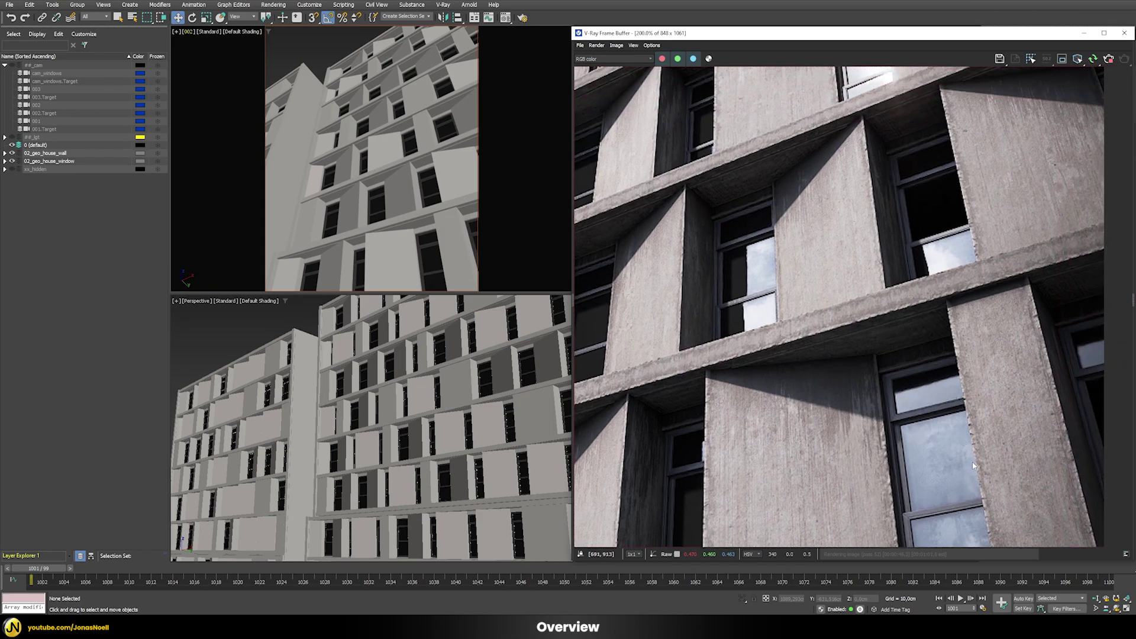
middle_click_drag(796, 148, 808, 243)
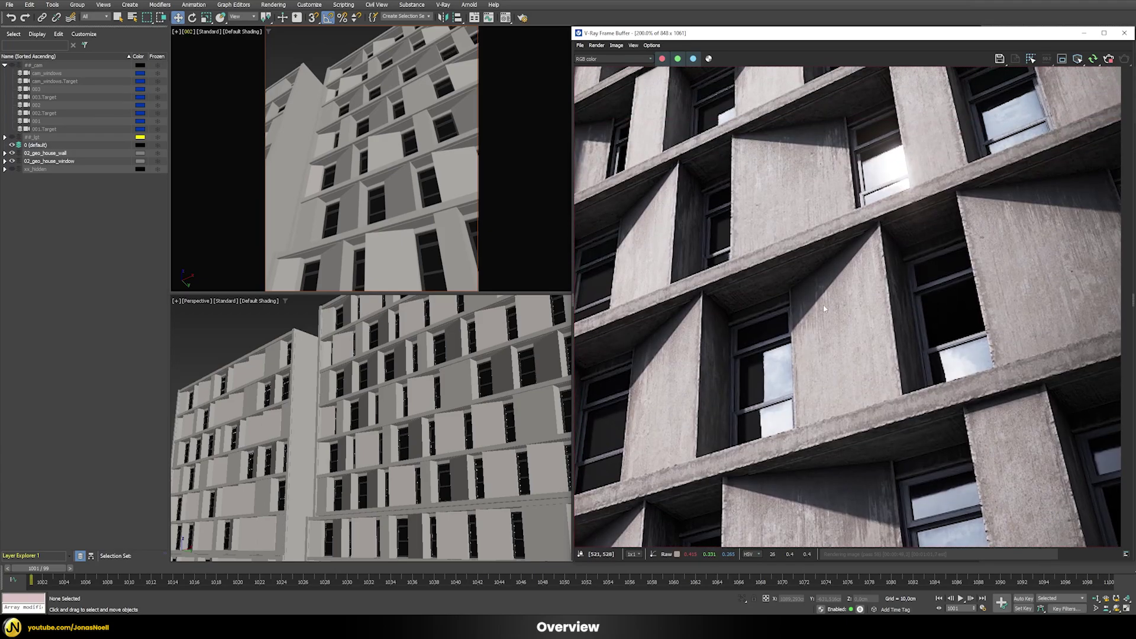
scroll(841, 351, "down", 2)
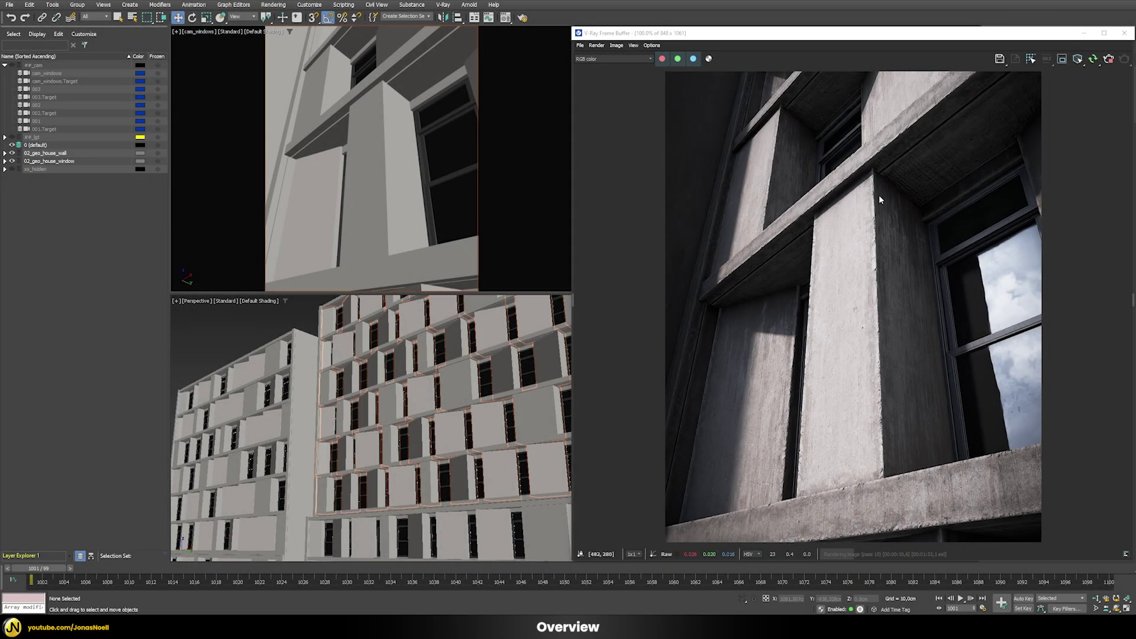
scroll(880, 391, "up", 2)
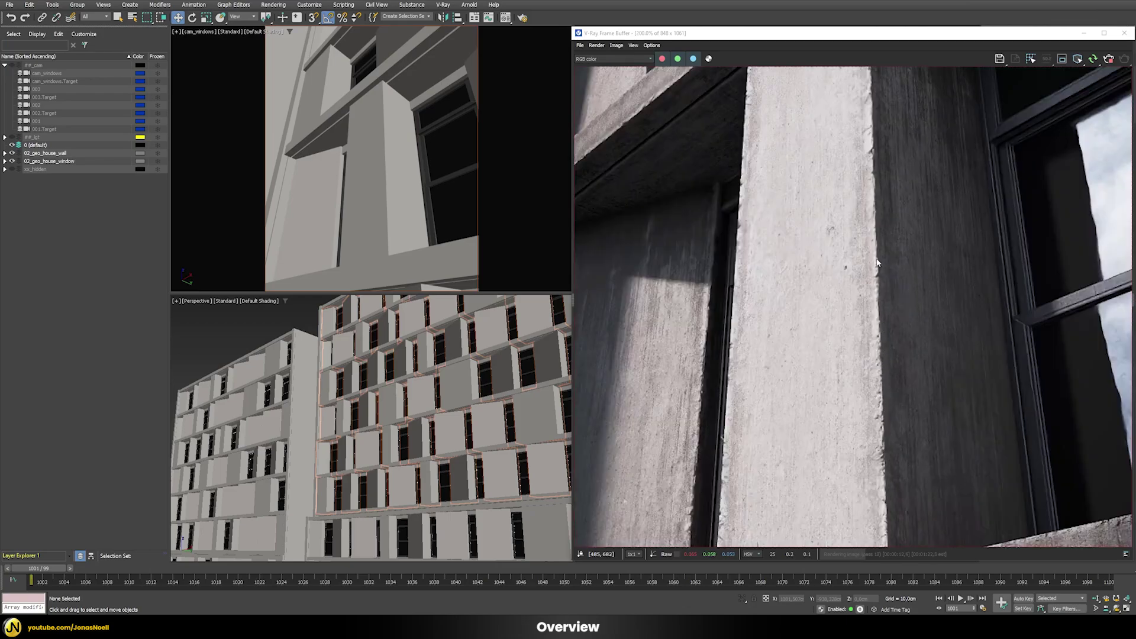
middle_click_drag(864, 200, 840, 234)
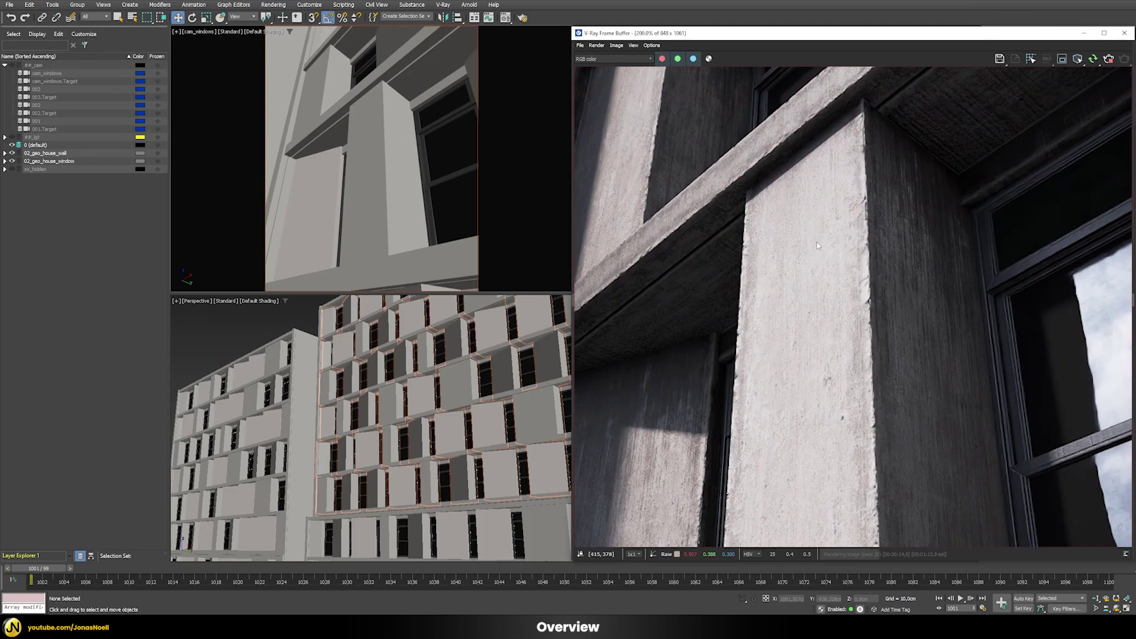
scroll(816, 249, "down", 2)
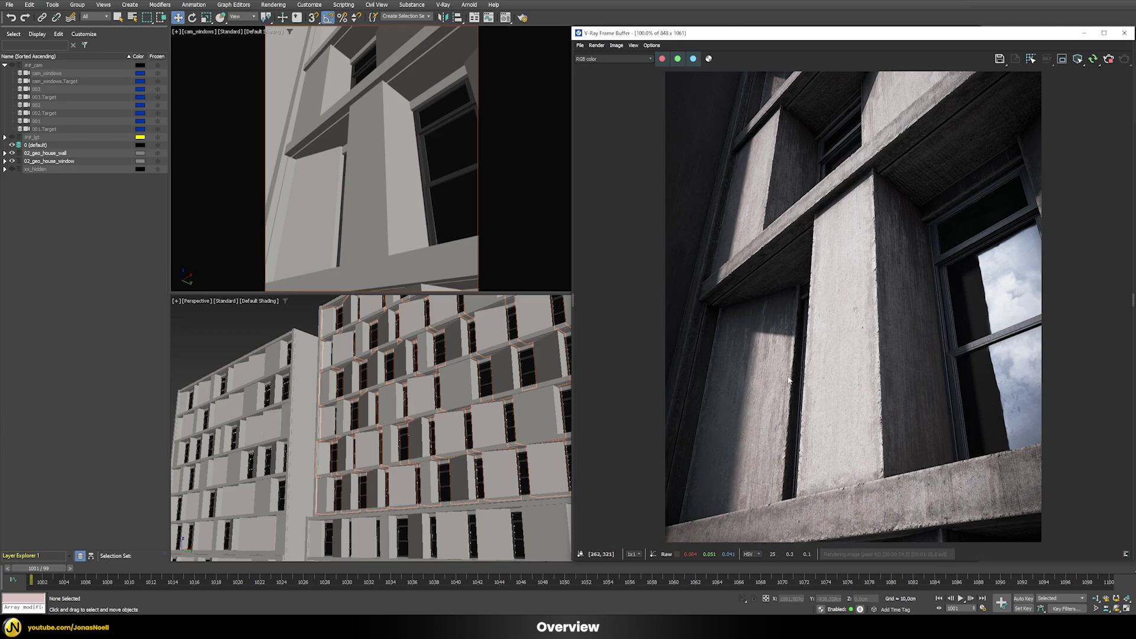
Switch the camera viewport from cam_windows to camera 002
left_click(198, 32)
mouse_move(266, 43)
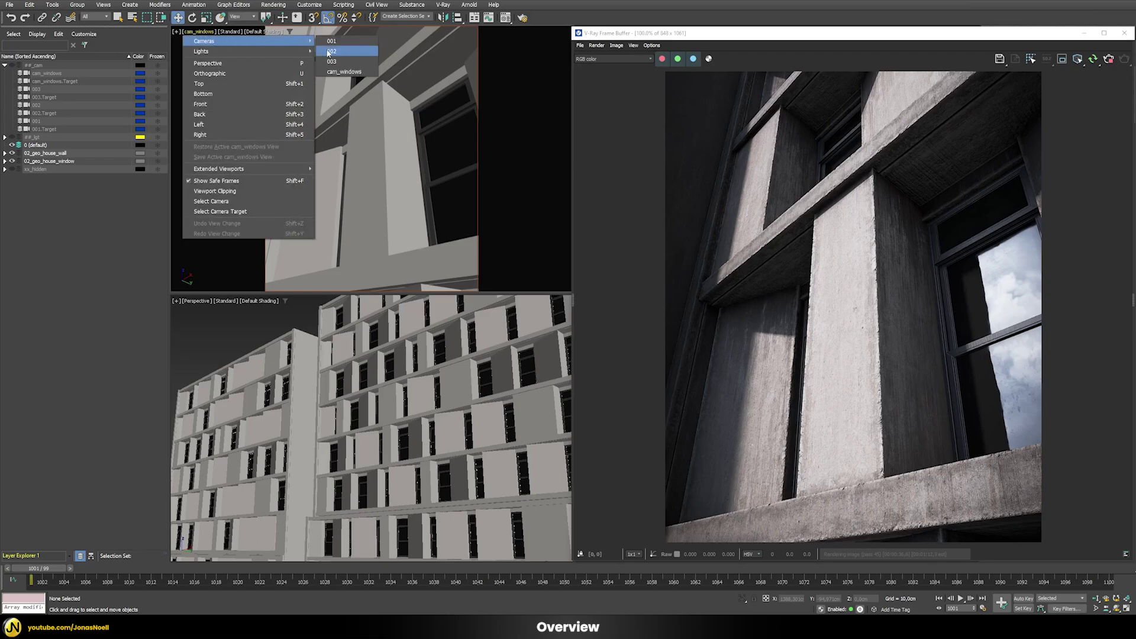
left_click(328, 53)
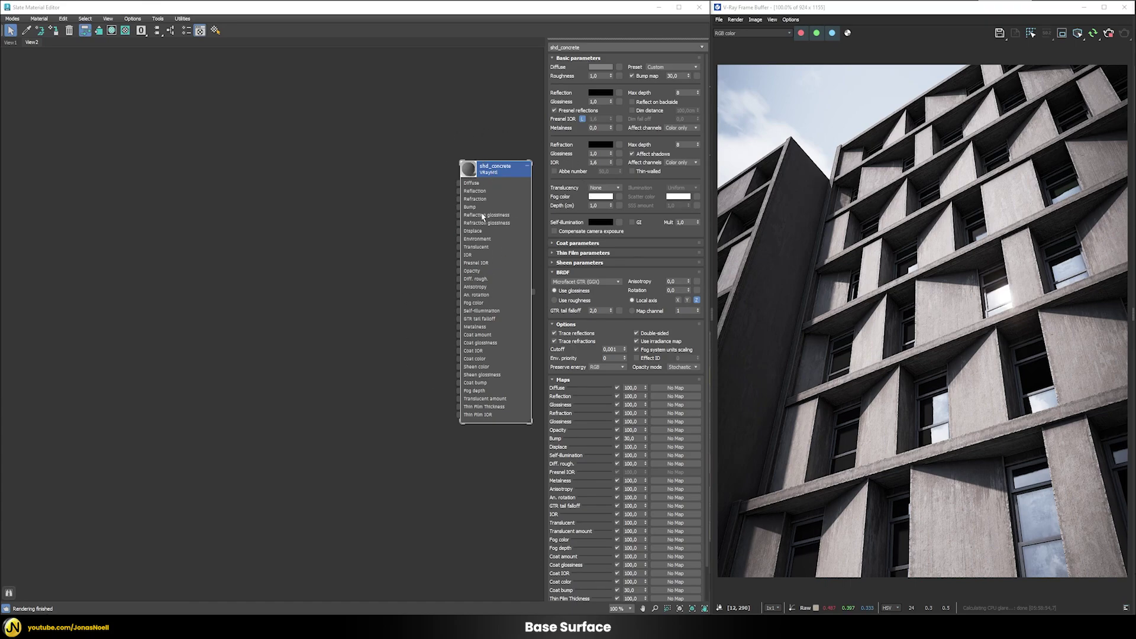
Assign the shd_concrete material to the selected geometry and connect a new Composite map to its Diffuse input
right_click(488, 172)
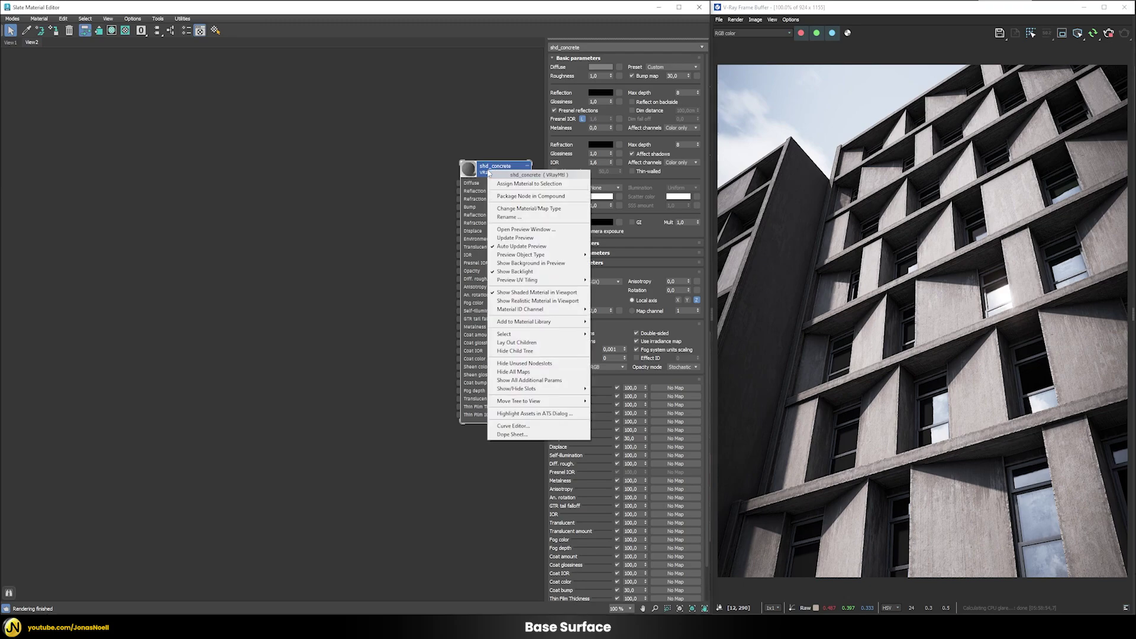
left_click(521, 184)
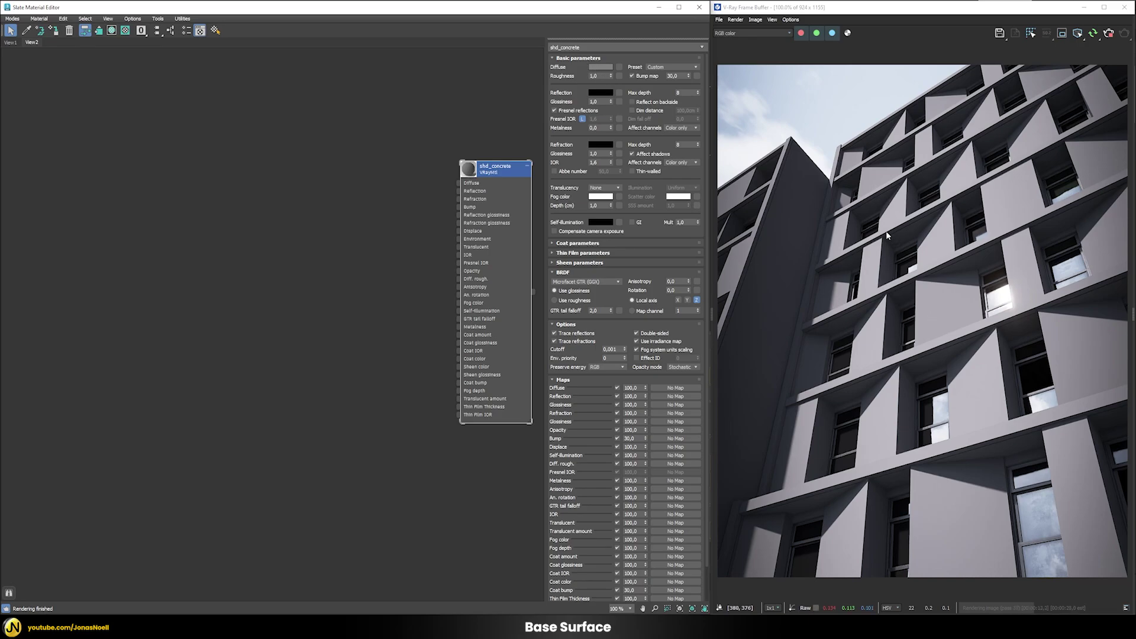
right_click(355, 197)
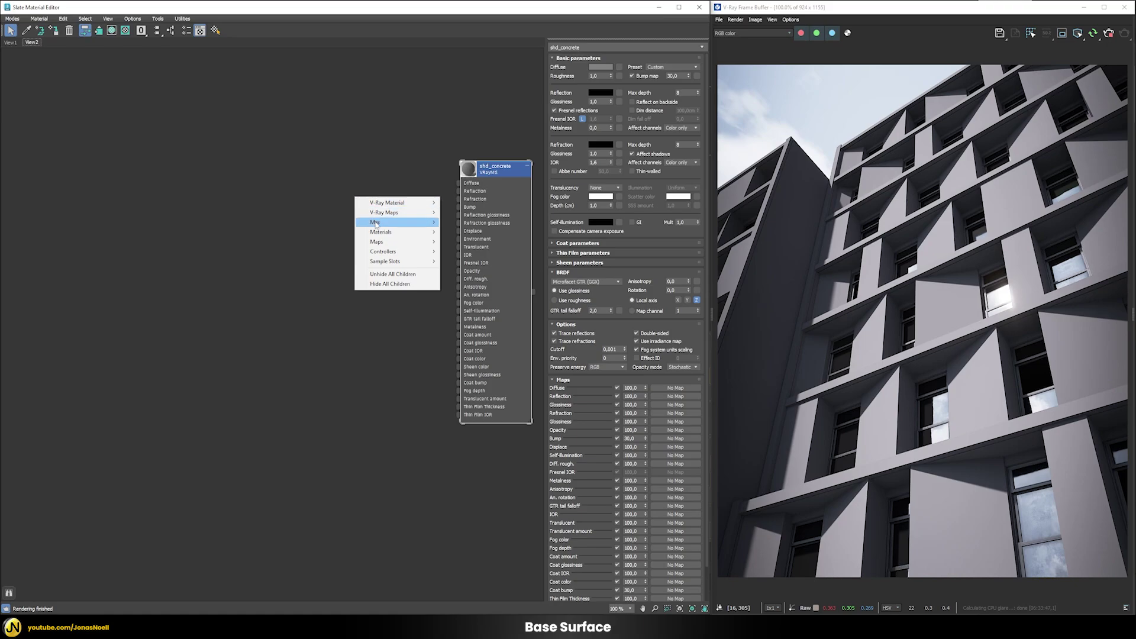
mouse_move(375, 223)
left_click(472, 233)
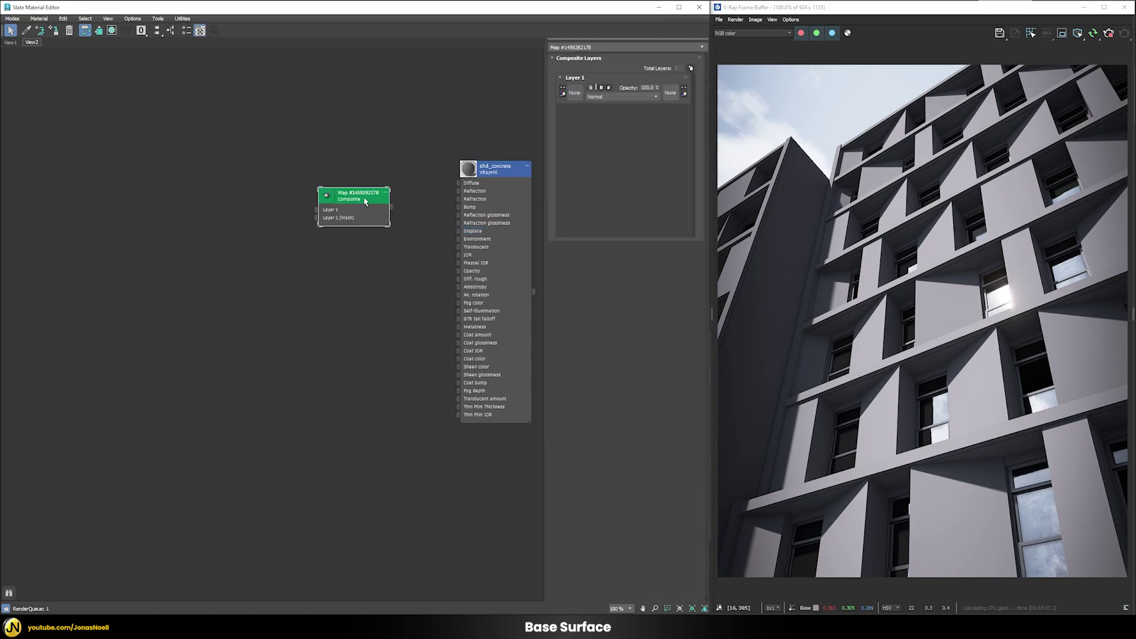
left_click_drag(365, 201, 391, 193)
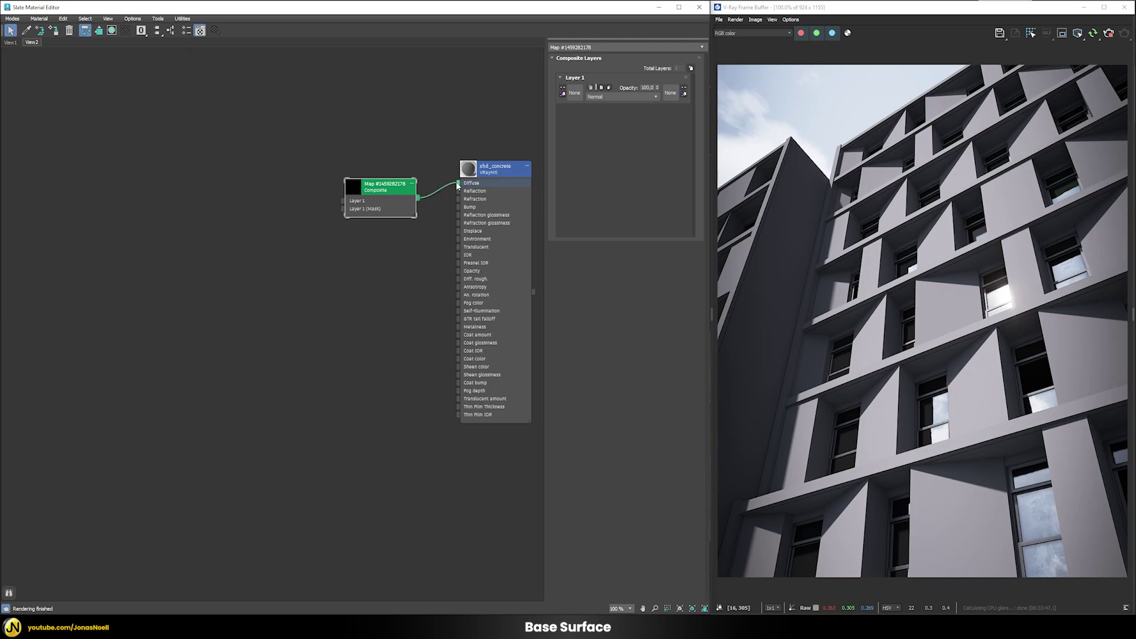
Load concrete1_diffuse.jpg through a VRayBitmap into Layer 1 of the Composite map and check the rendered texture
left_click(574, 95)
type("vray")
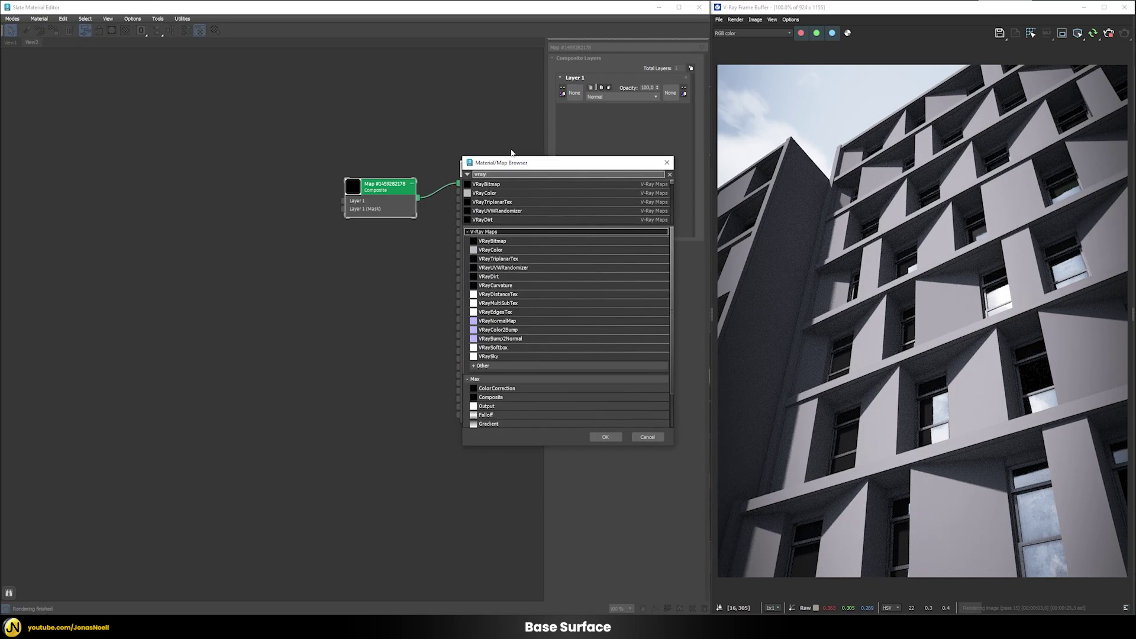
double_click(494, 182)
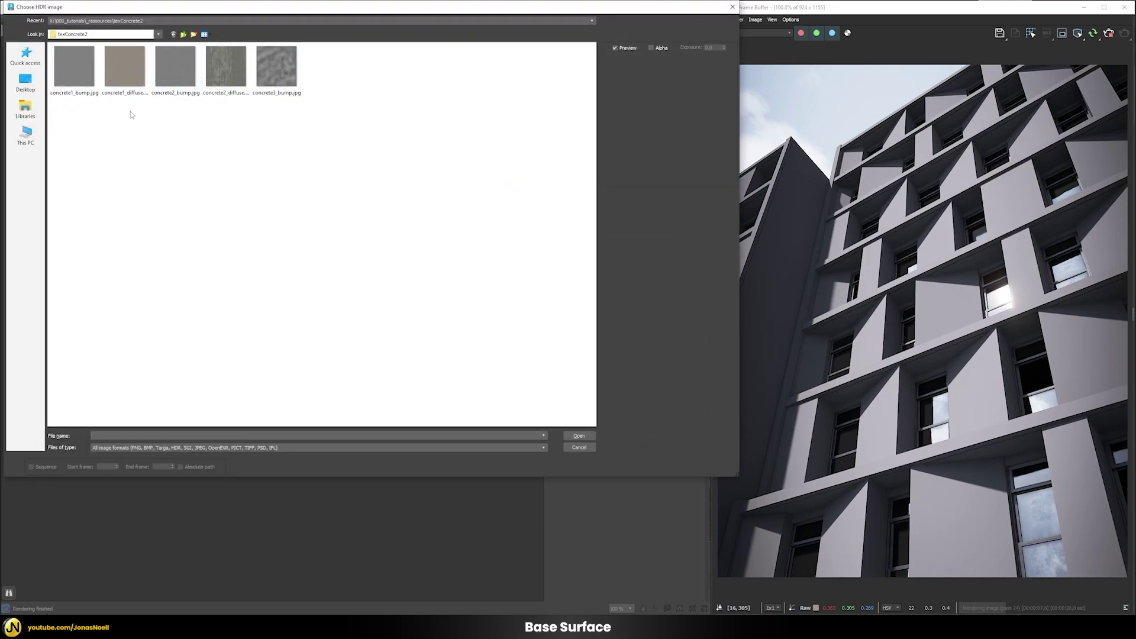
double_click(122, 78)
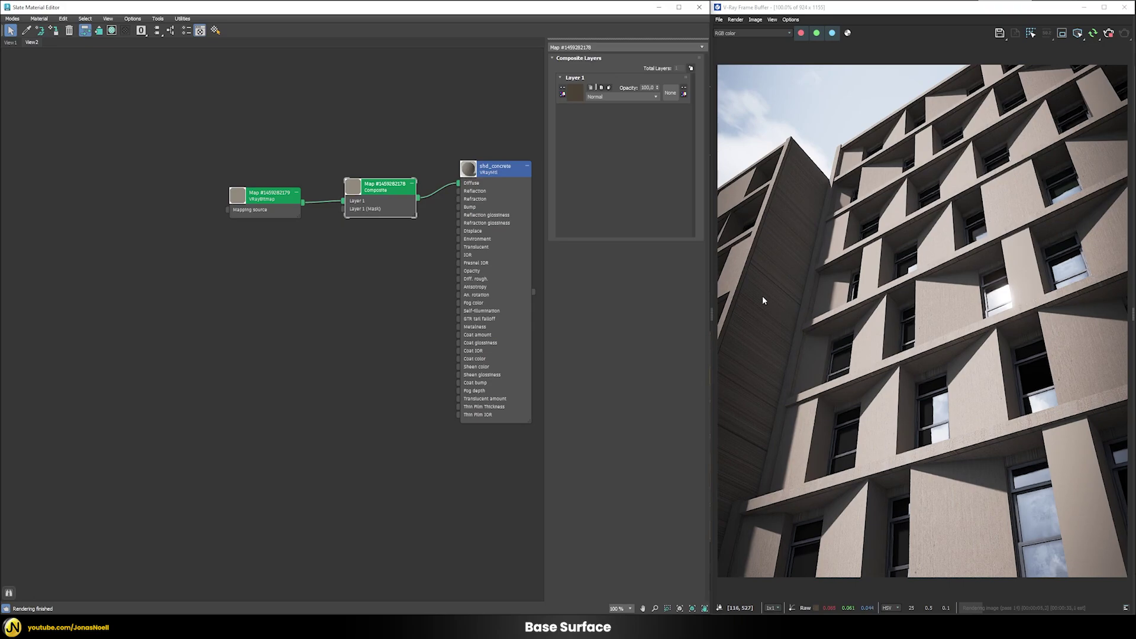
scroll(762, 295, "up", 2)
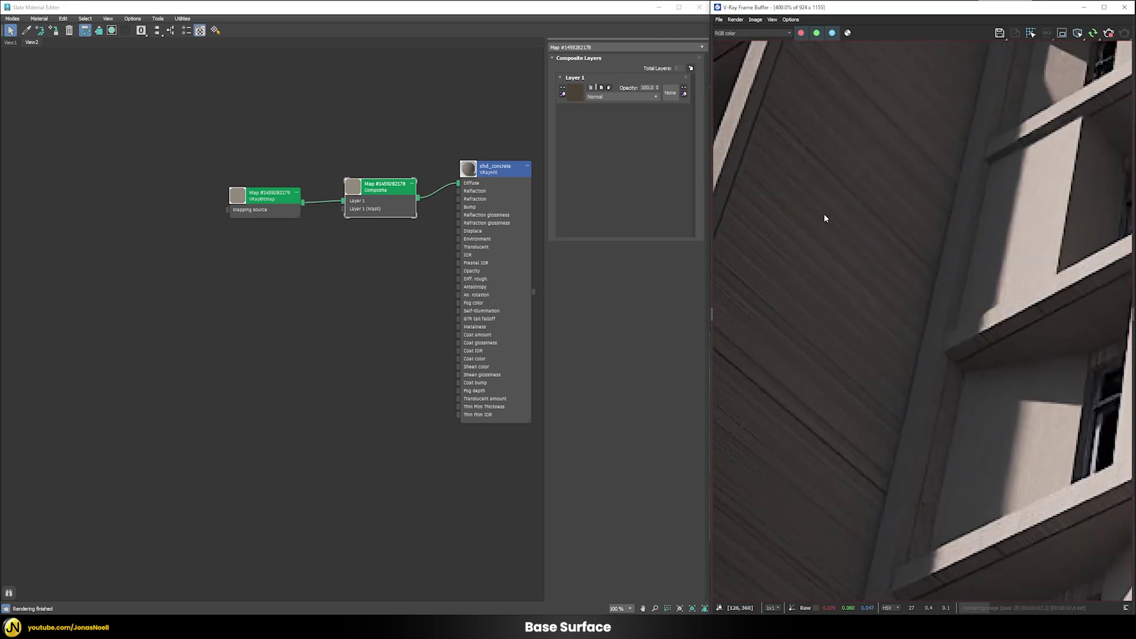
middle_click_drag(886, 235, 590, 160)
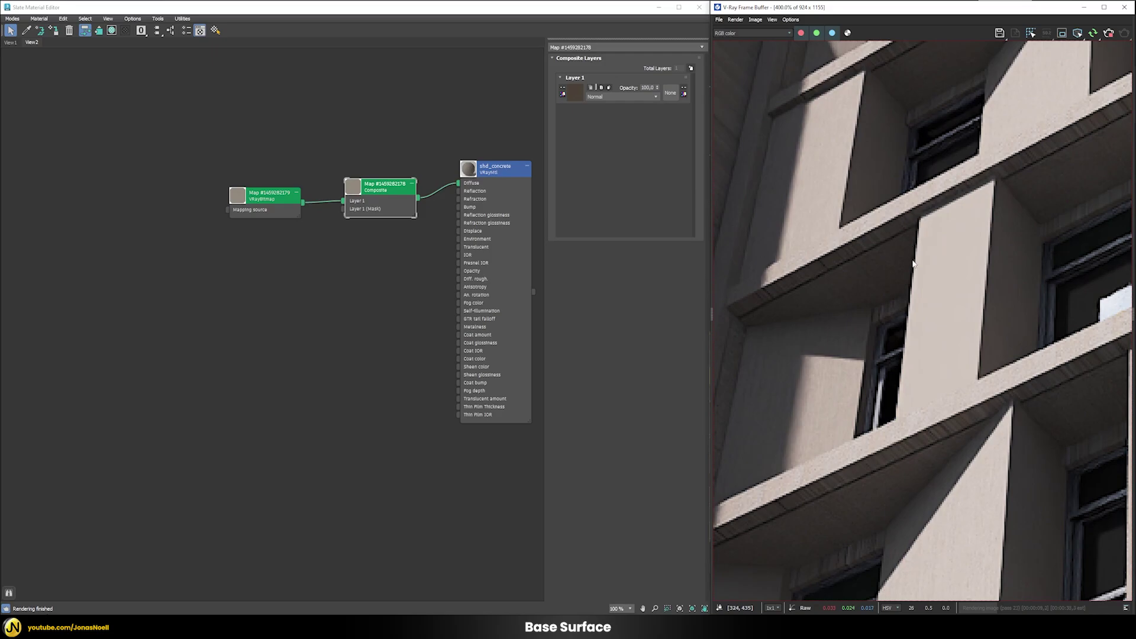
scroll(908, 277, "down", 2)
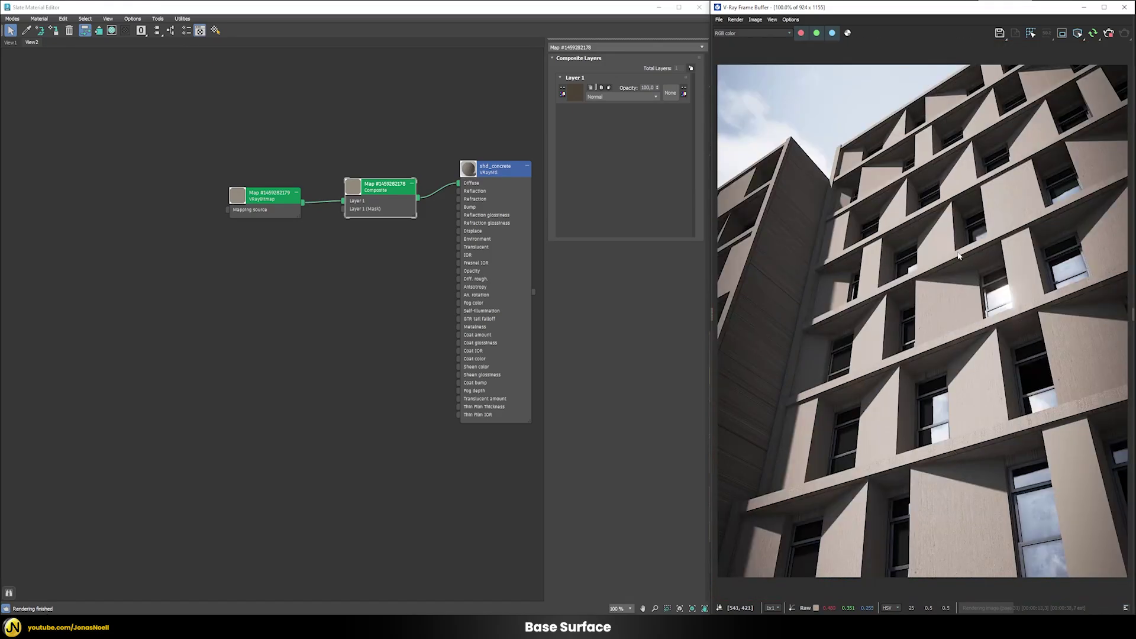
Add a VRayTriplanarTex map as the mapping source of the concrete diffuse bitmap
double_click(276, 200)
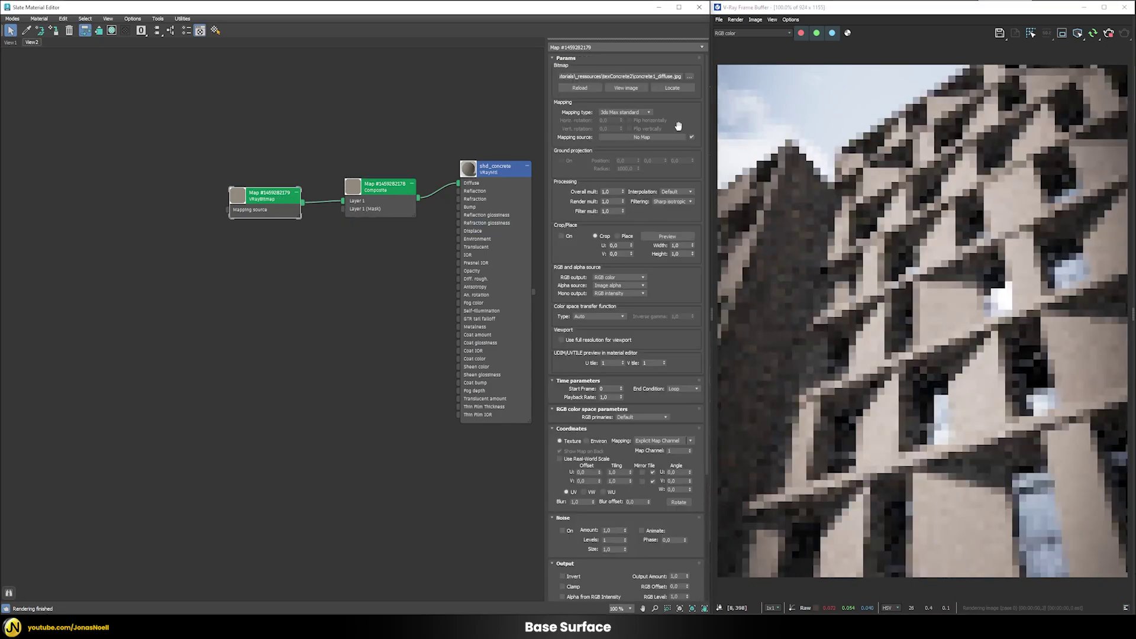
left_click(642, 137)
type("v")
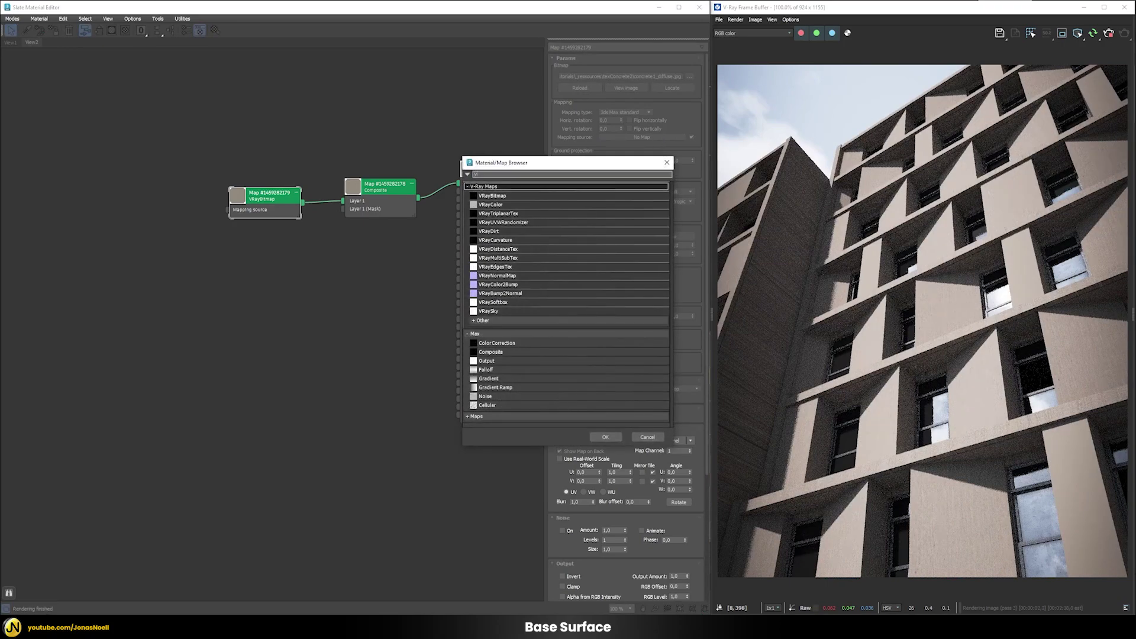
type("raytr")
double_click(520, 185)
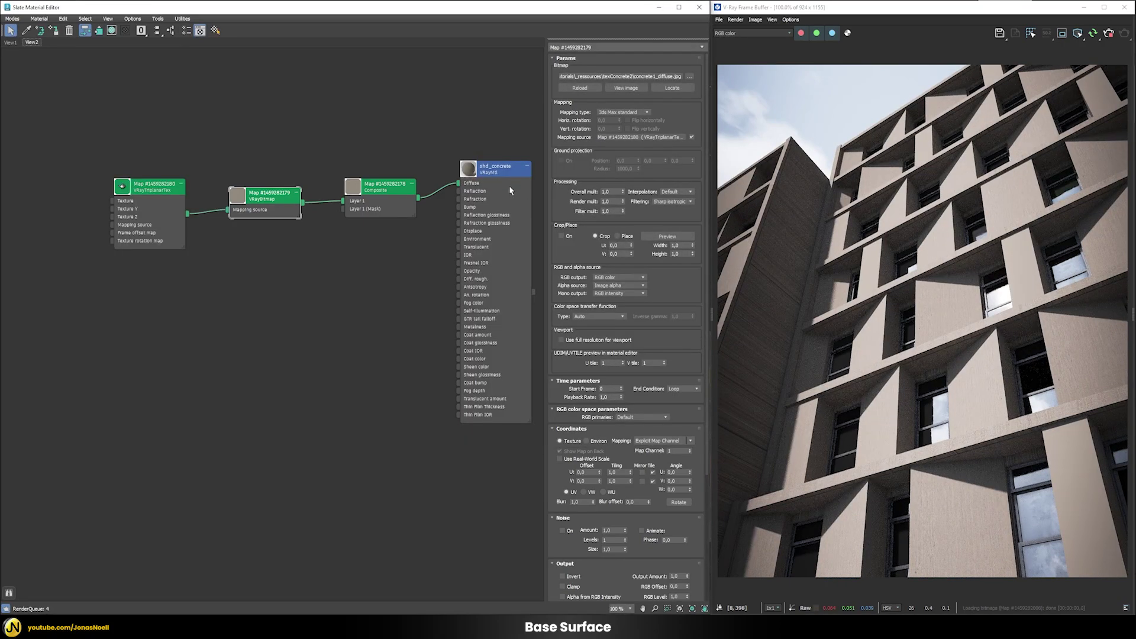
Set the triplanar map's size to 300 cm and check the texture scale on the rendered facade
double_click(151, 186)
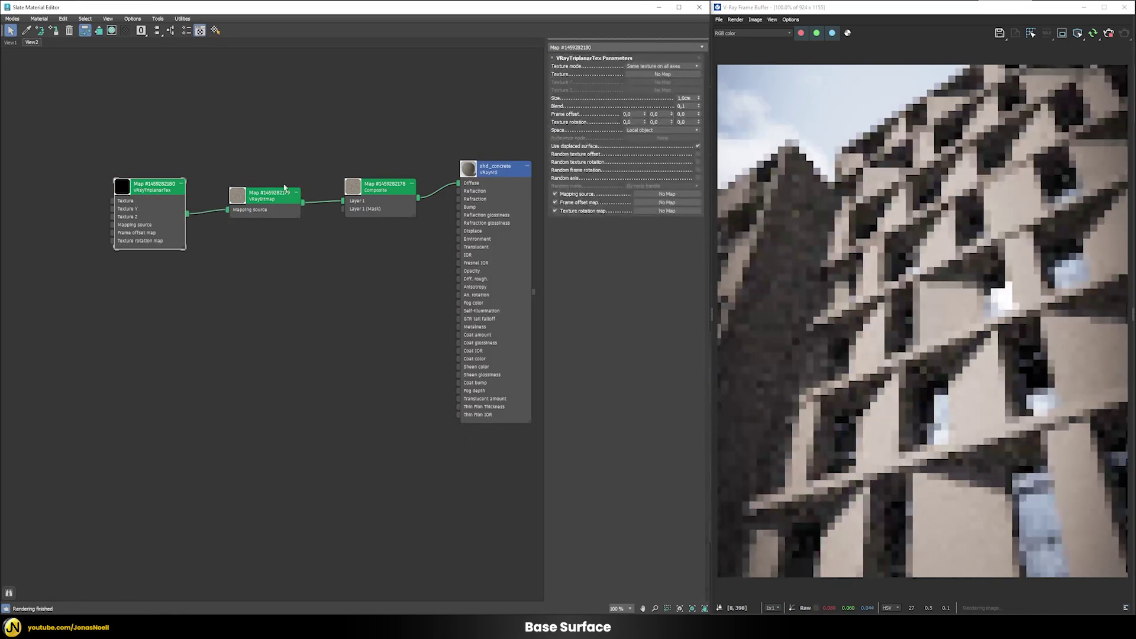
double_click(687, 99)
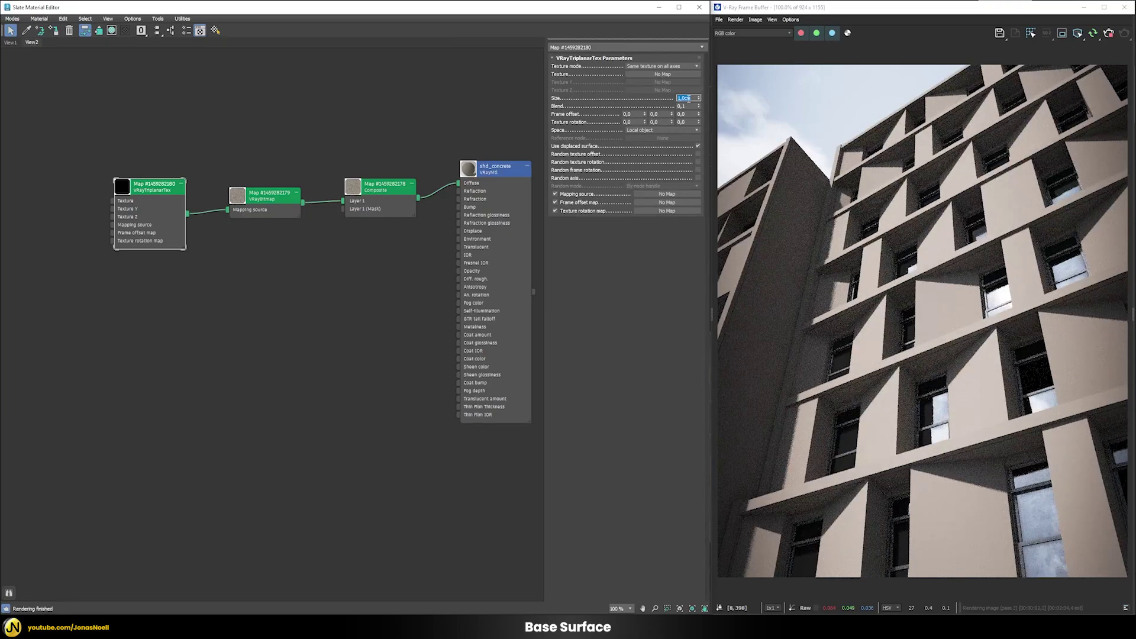
type("300")
key("Return")
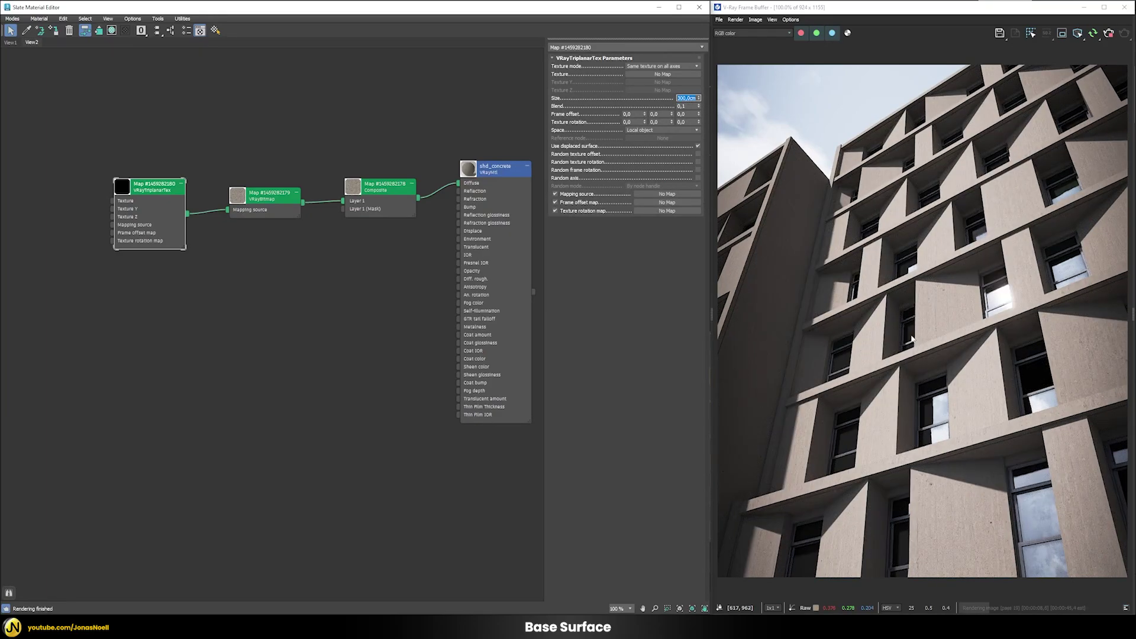
scroll(784, 284, "up", 1)
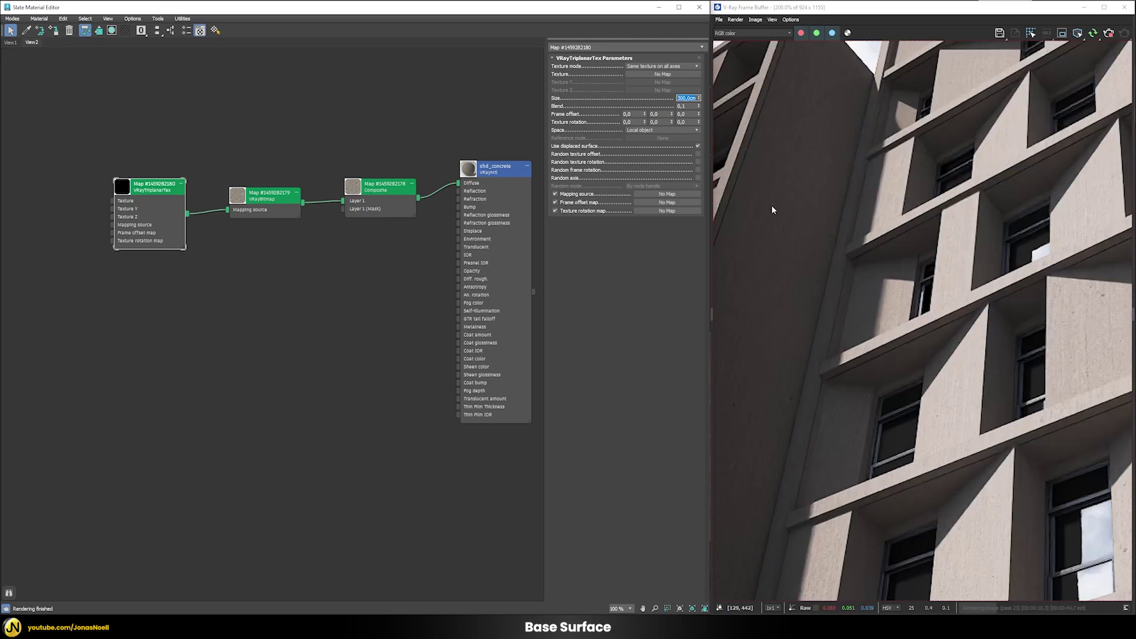
left_click(815, 260)
middle_click_drag(982, 332, 936, 293)
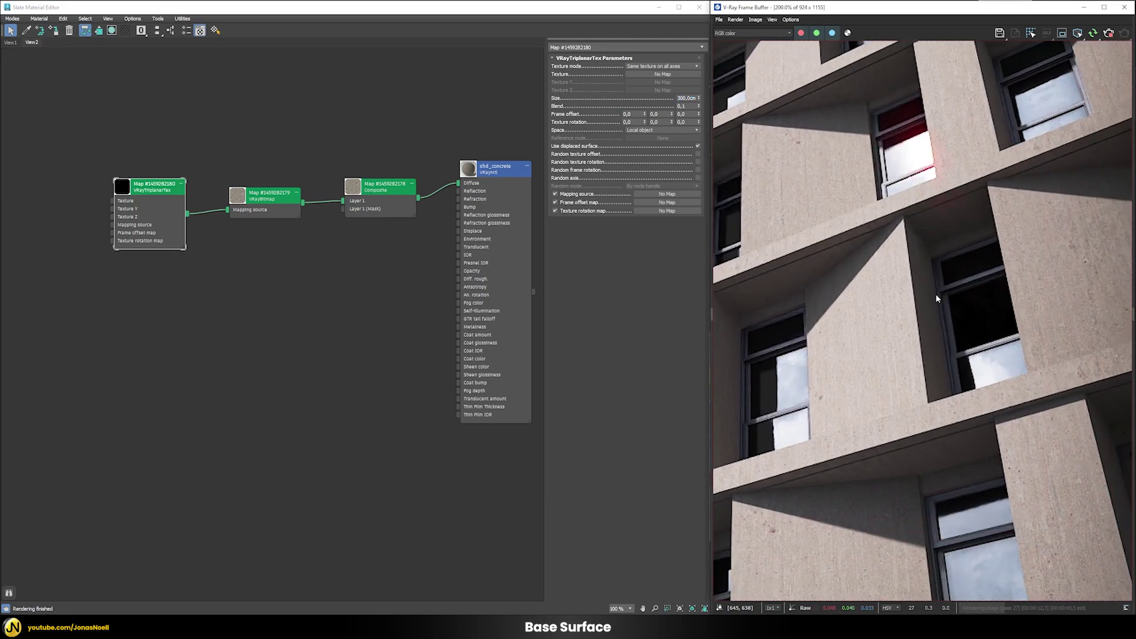
scroll(1030, 332, "down", 1)
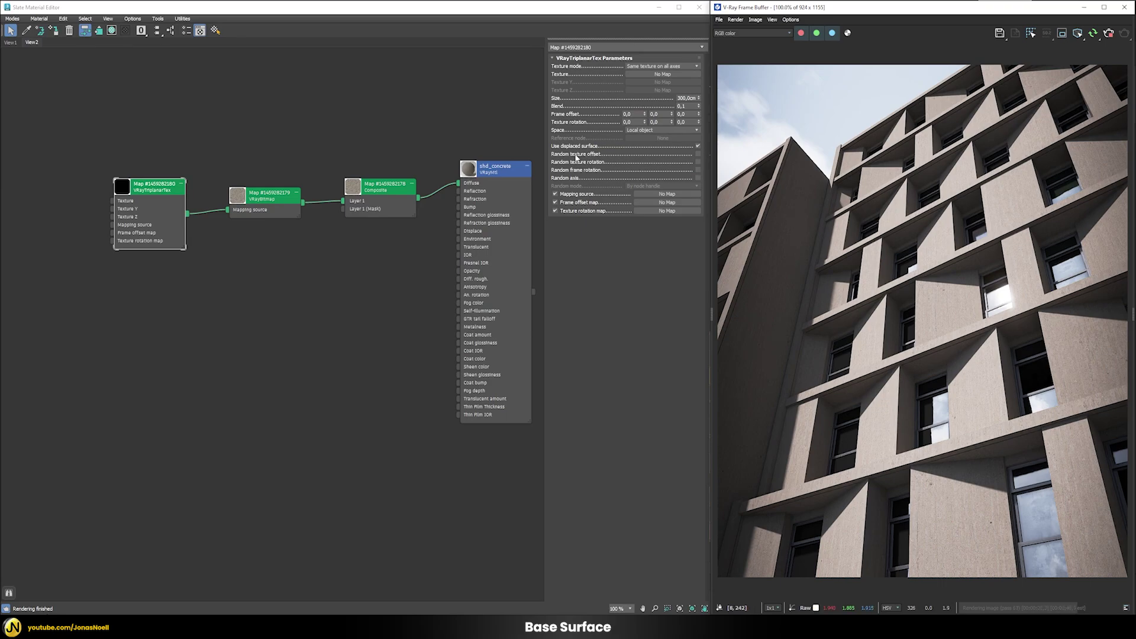
Enable random texture offset on the triplanar map and add a VRayUVWRandomizer as its mapping source
left_click(698, 154)
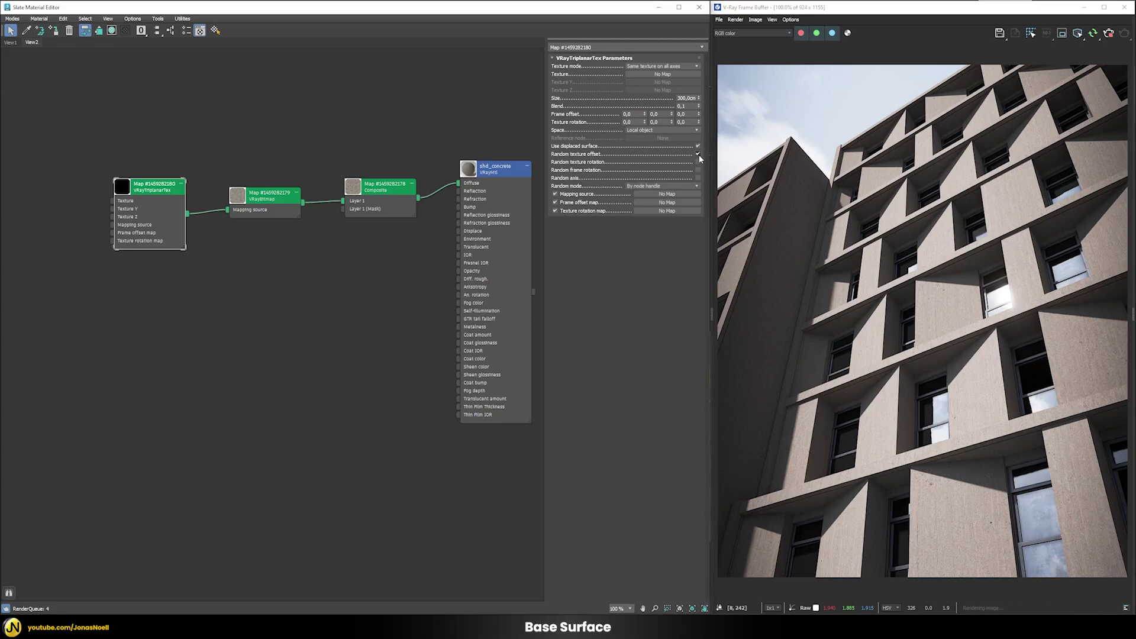
left_click(646, 196)
type("vrayuvw")
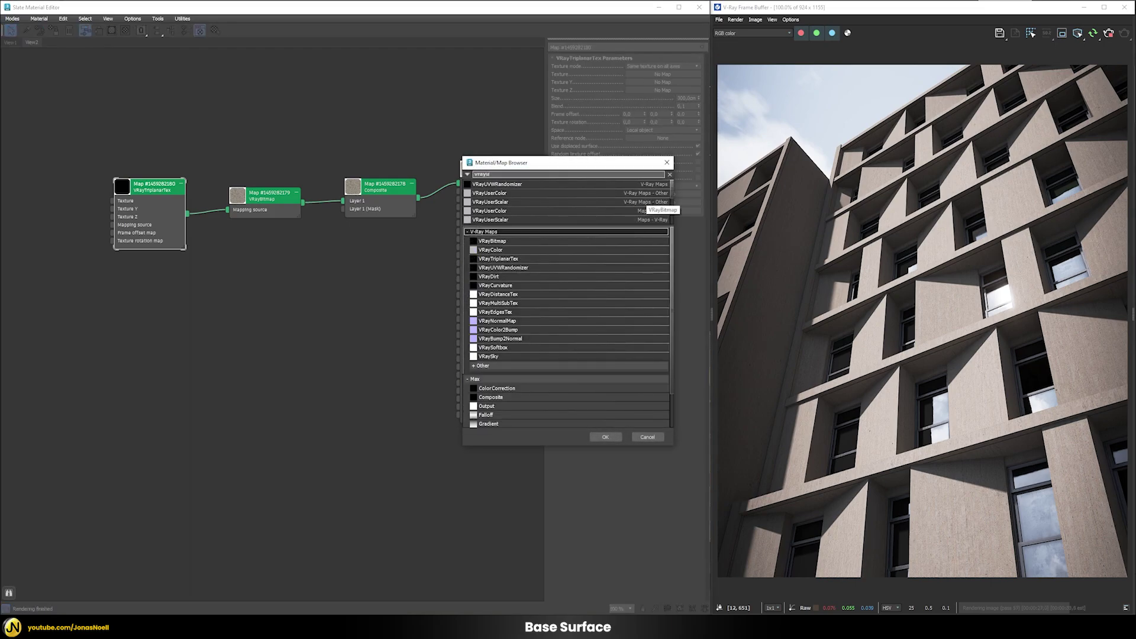
double_click(548, 185)
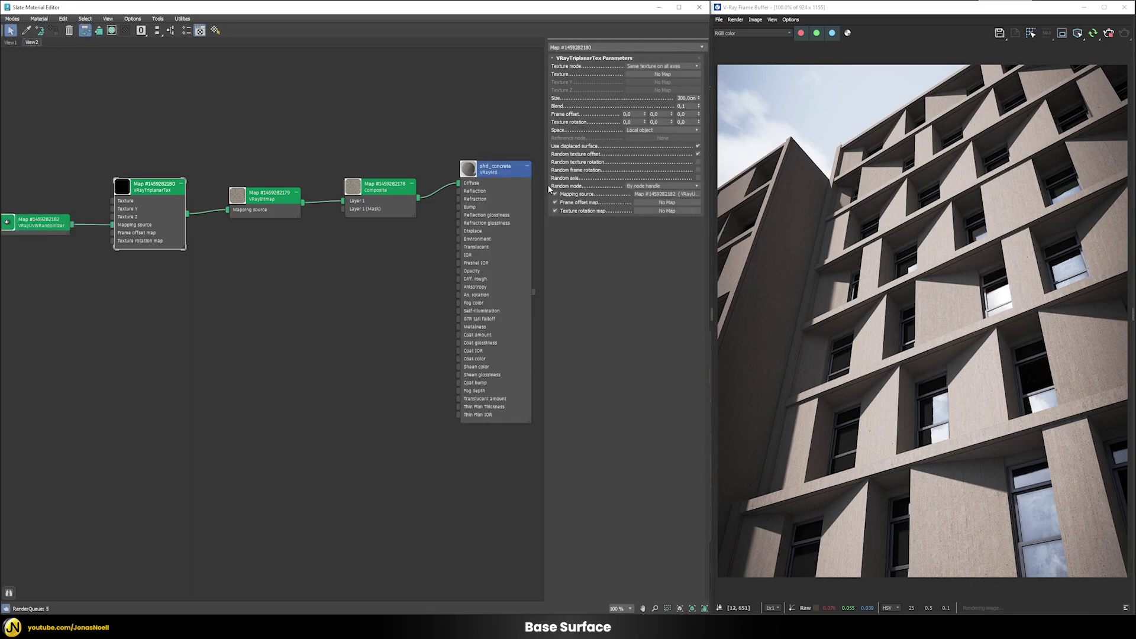
Enable stochastic tiling on the VRayUVWRandomizer map
left_click(39, 226)
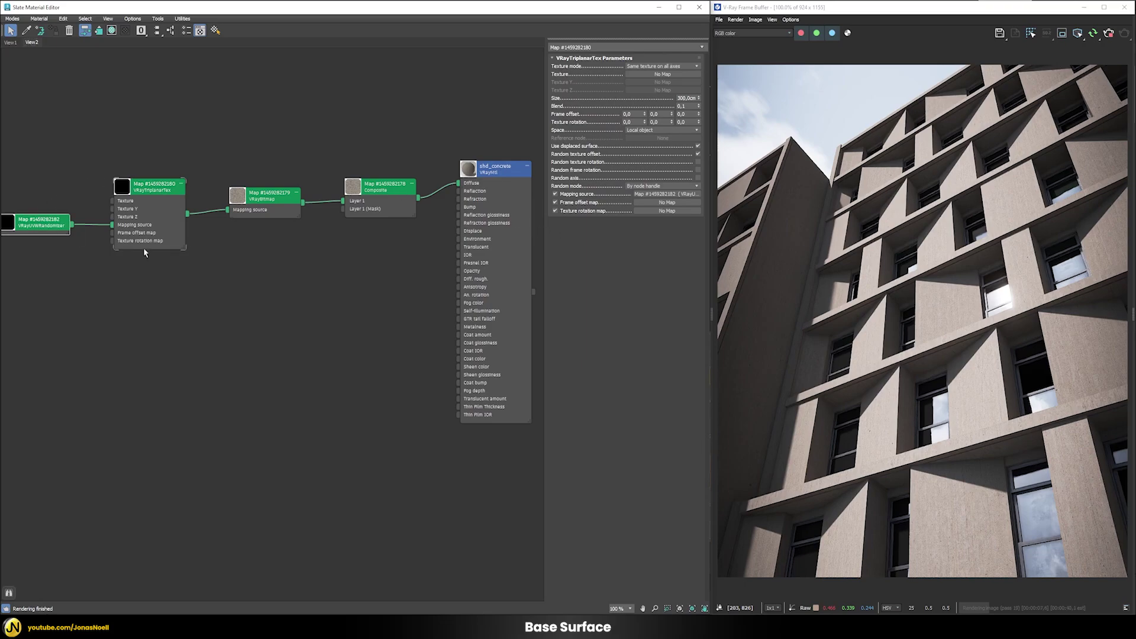
double_click(26, 220)
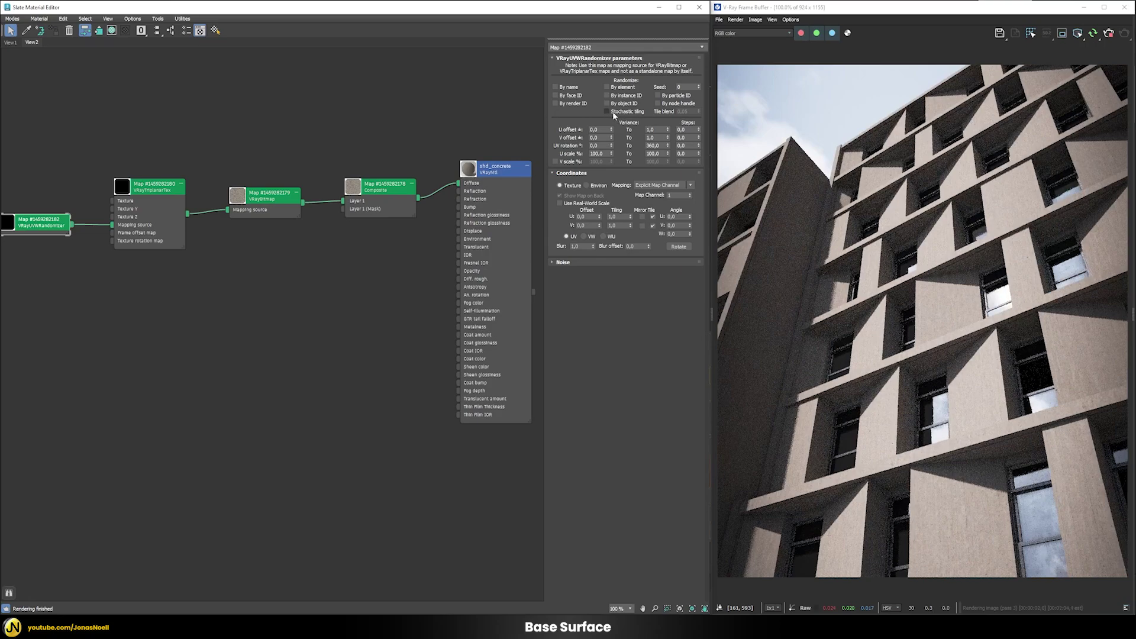
left_click(607, 112)
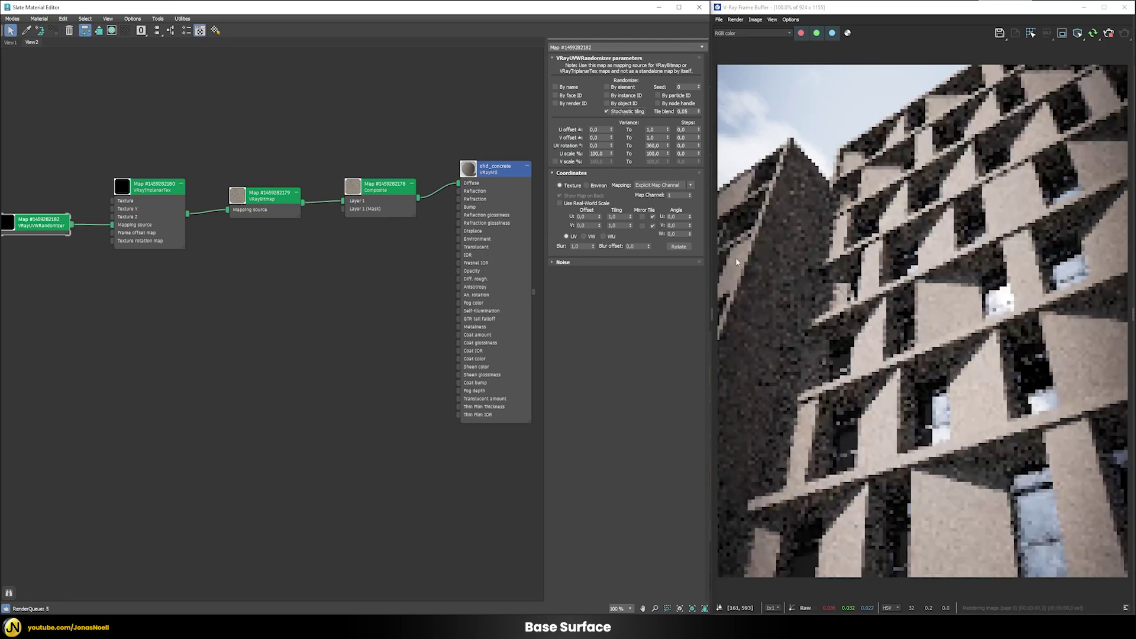
Set the randomizer's maximum UV rotation variance to 0 and check the texture direction on the rendered facade
scroll(1091, 523, "up", 2)
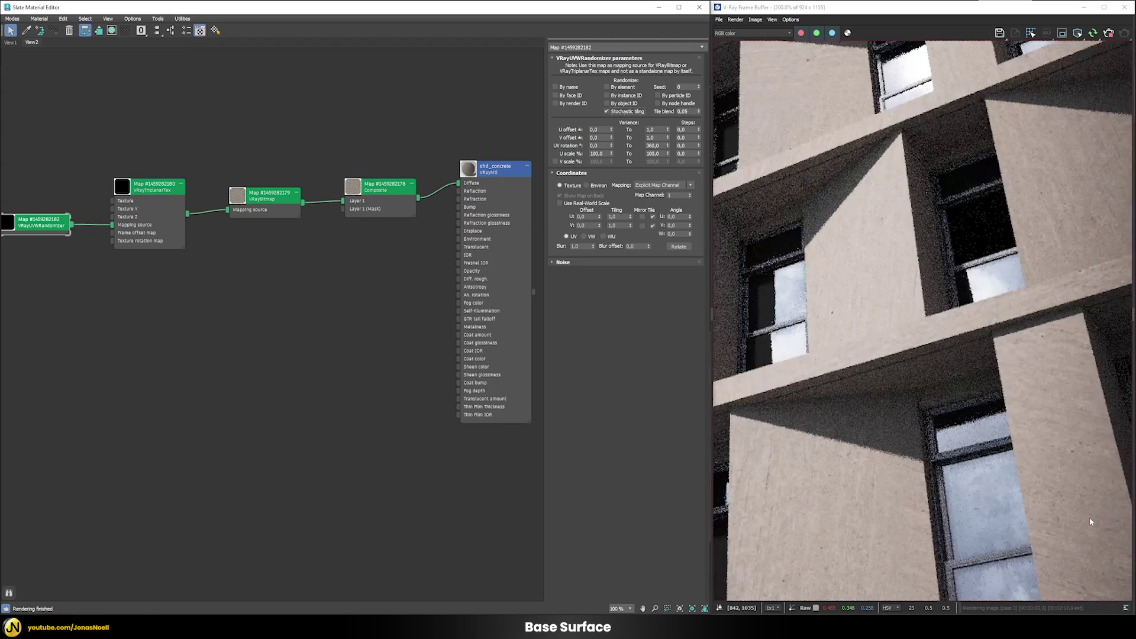
middle_click_drag(1062, 260, 1073, 372)
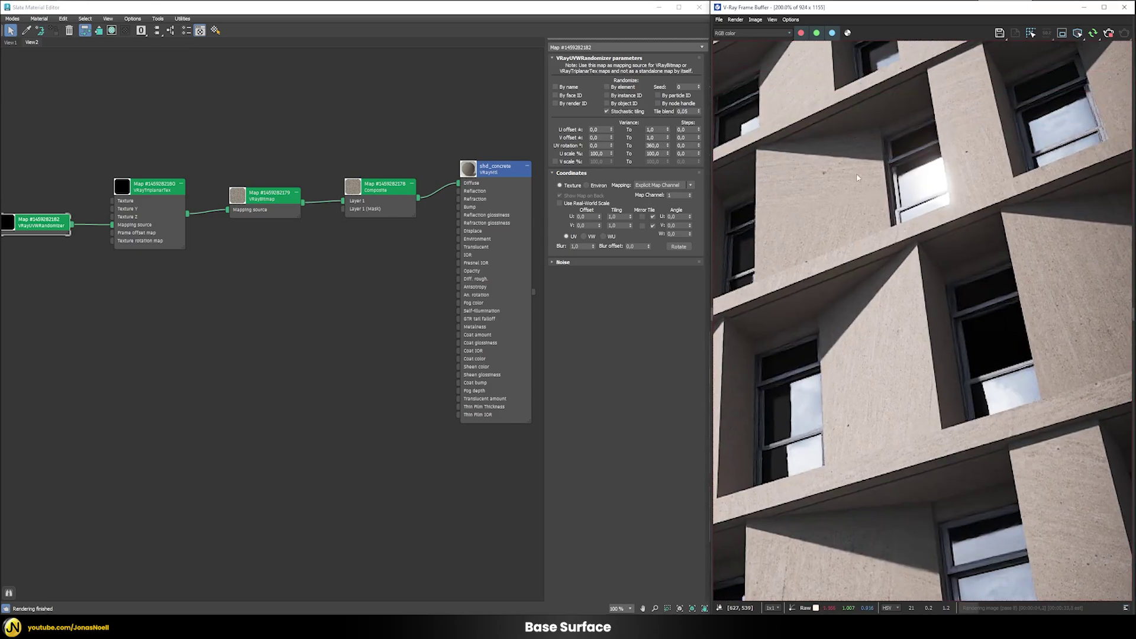
middle_click_drag(818, 206, 831, 365)
scroll(830, 364, "down", 2)
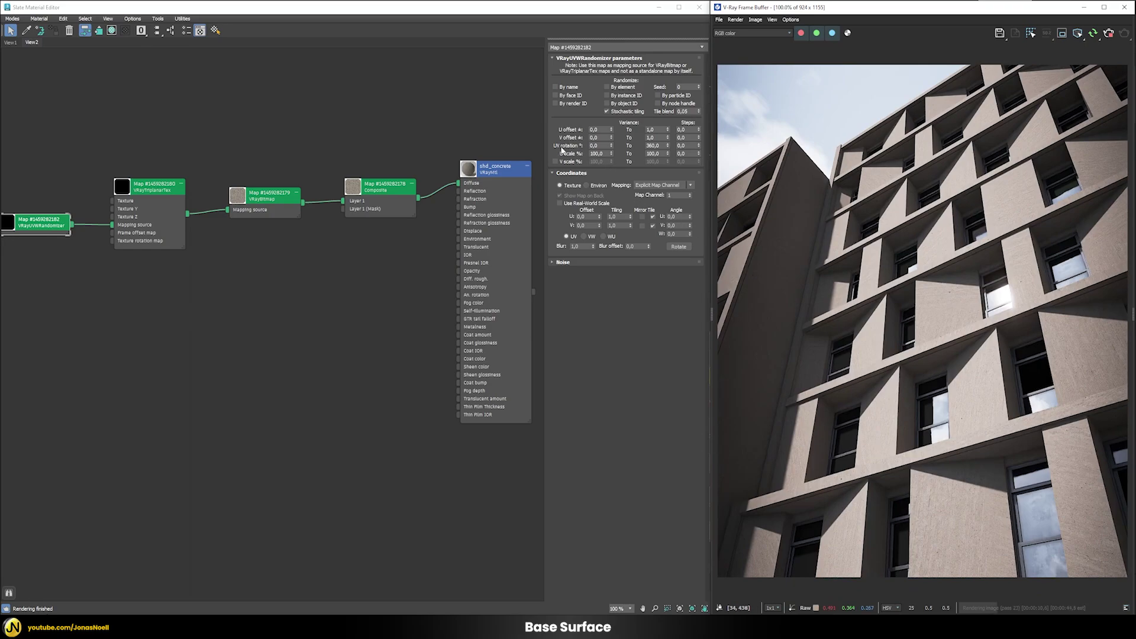
double_click(656, 146)
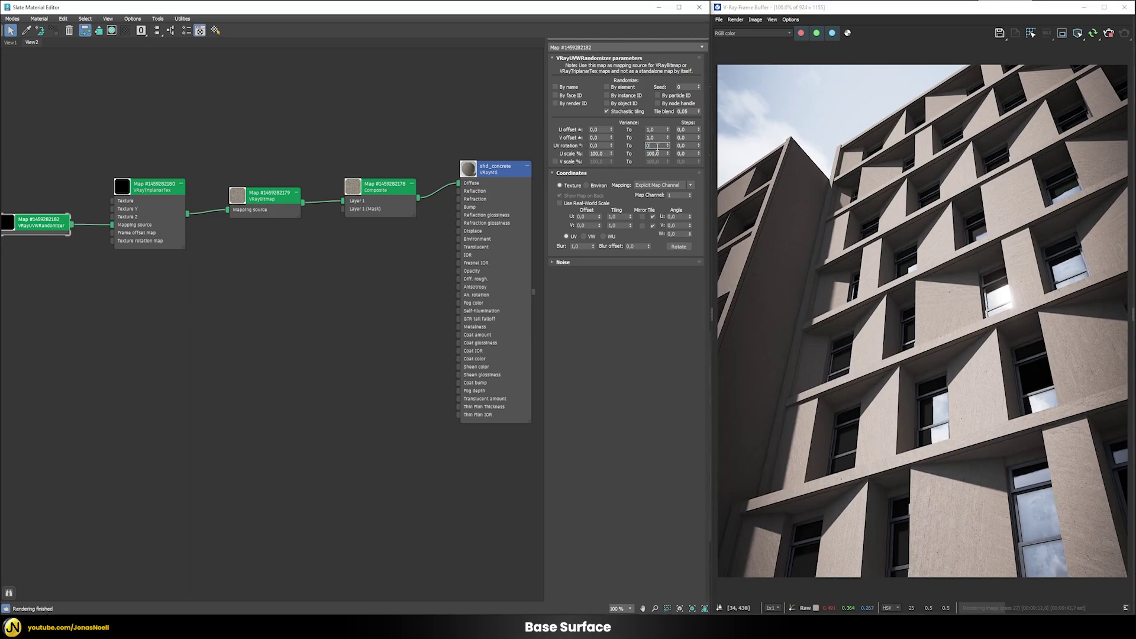
type("0")
key("Return")
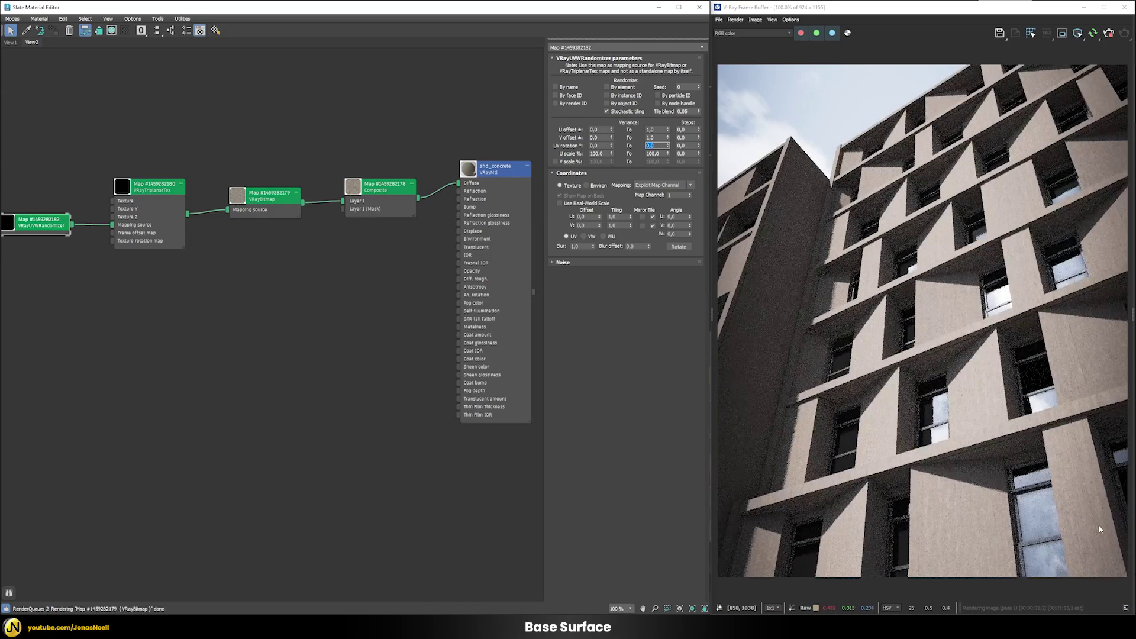
scroll(1098, 524, "up", 1)
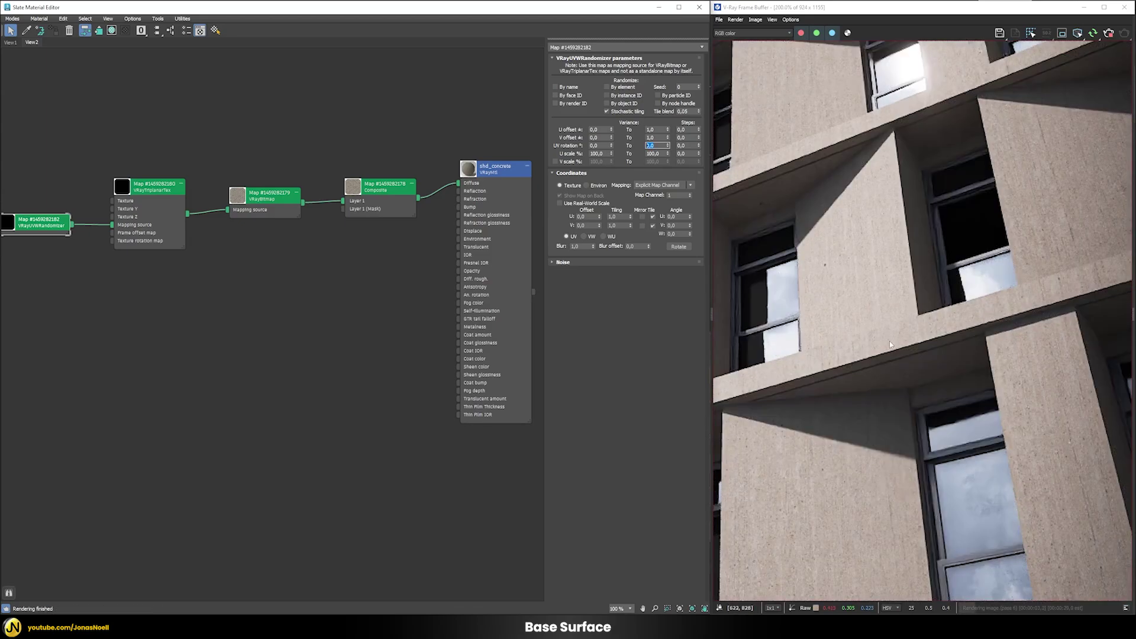
scroll(888, 339, "down", 1)
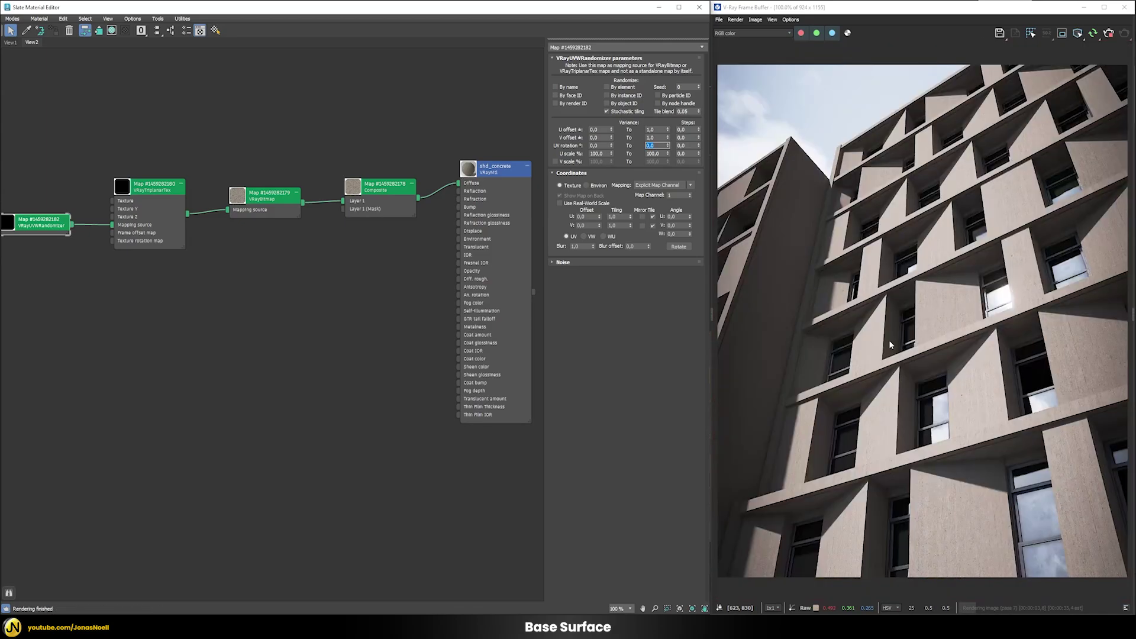
Set the randomizer's U scale variance to range from 50 to 150 percent and check the rendered facade
double_click(602, 154)
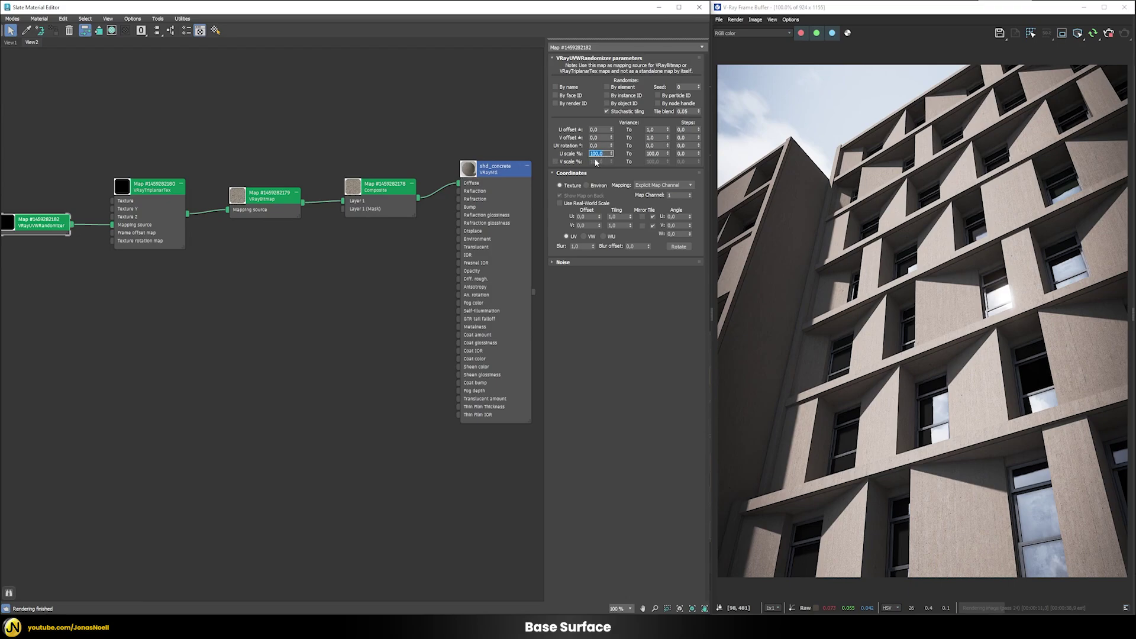
type("50")
double_click(655, 153)
type("150")
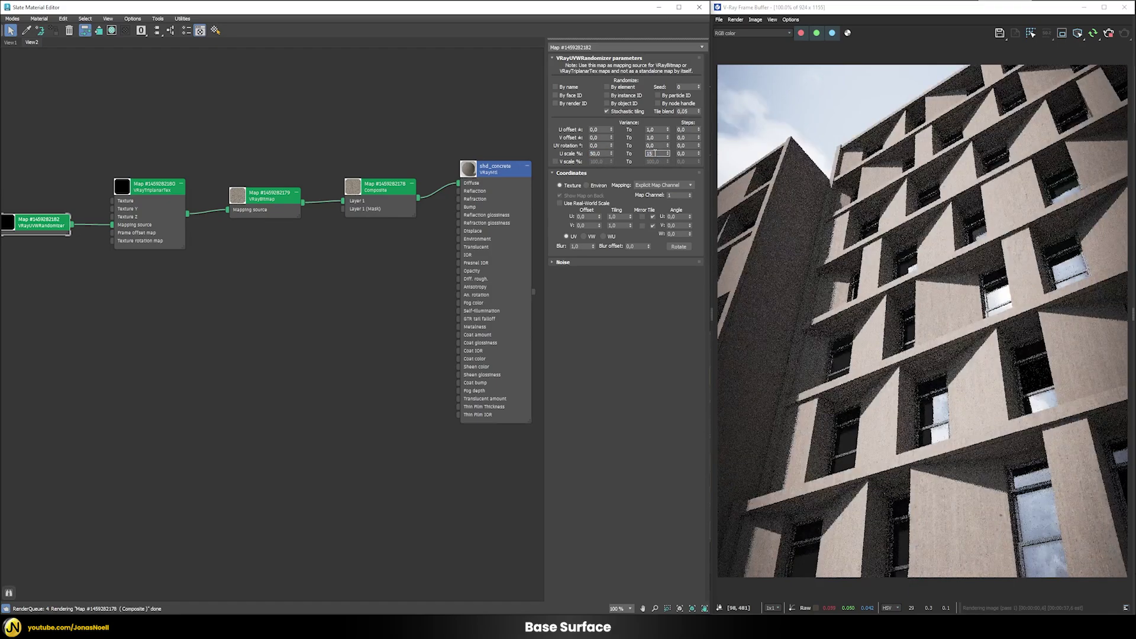
key("Return")
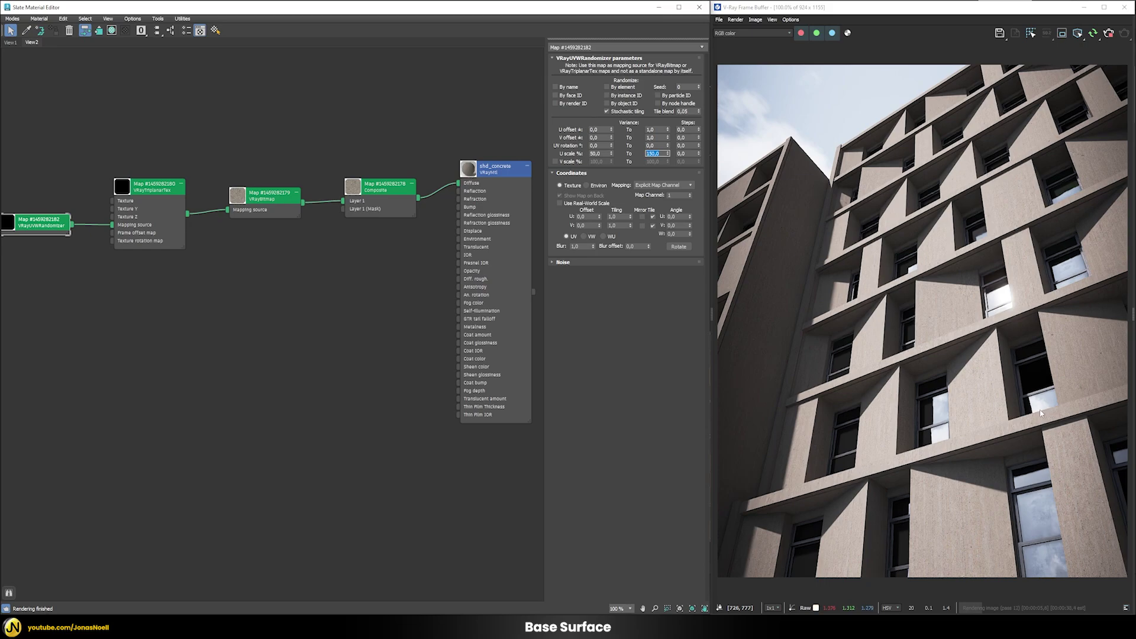
scroll(870, 321, "up", 2)
scroll(807, 308, "down", 2)
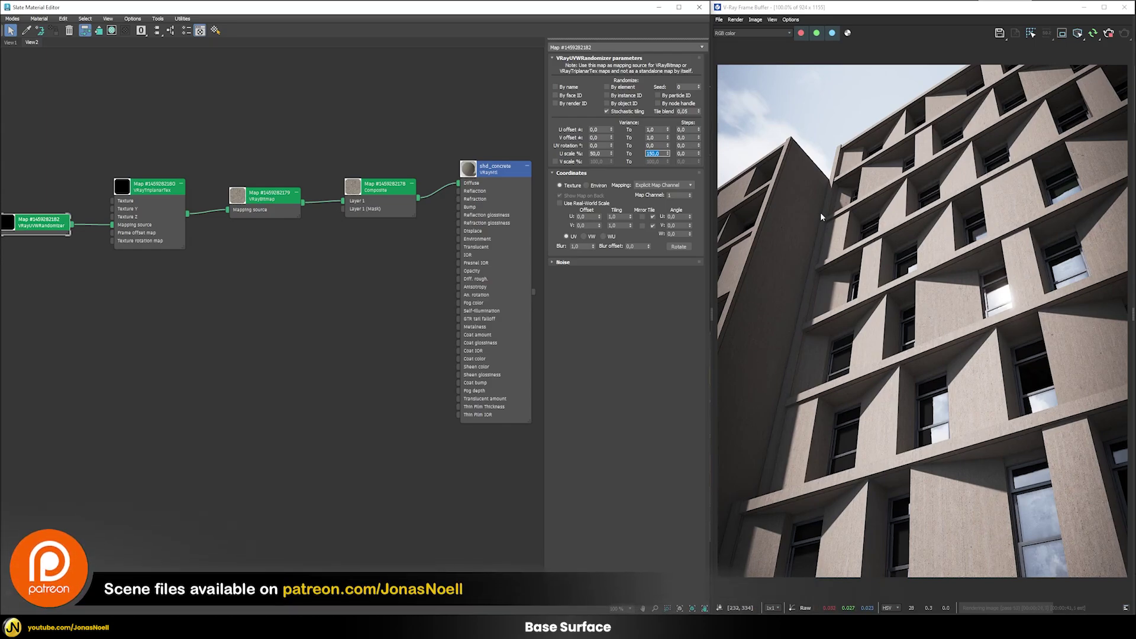
Inspect the concrete tiling in the diffuse render element, then compare it up close in the RGB color render
left_click(748, 33)
left_click(739, 105)
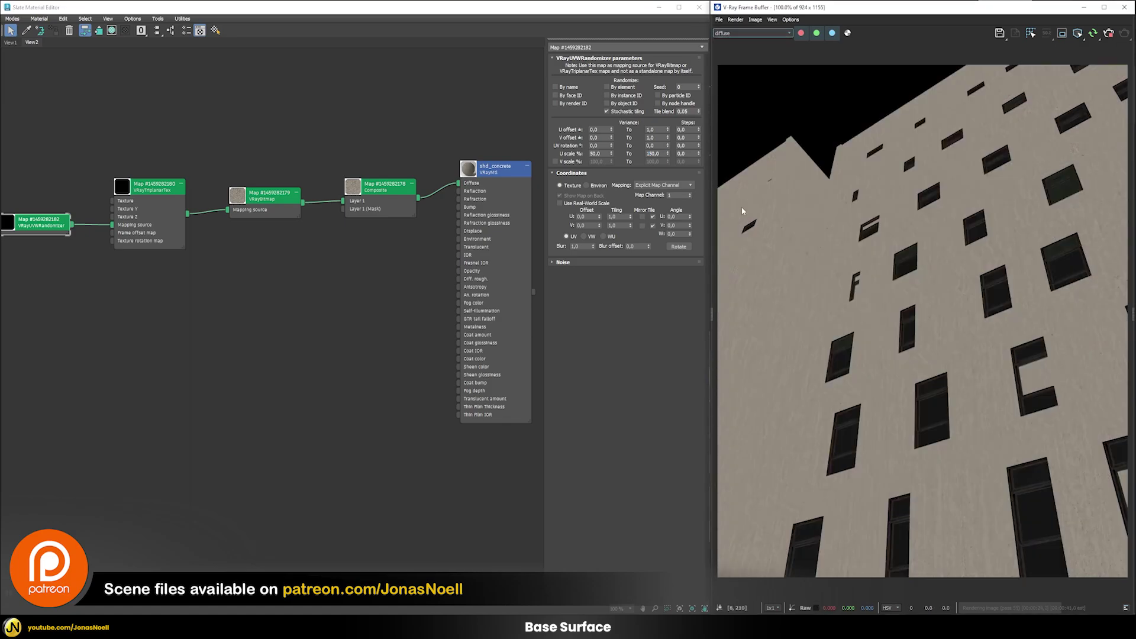
scroll(774, 271, "up", 1)
middle_click_drag(786, 331, 837, 272)
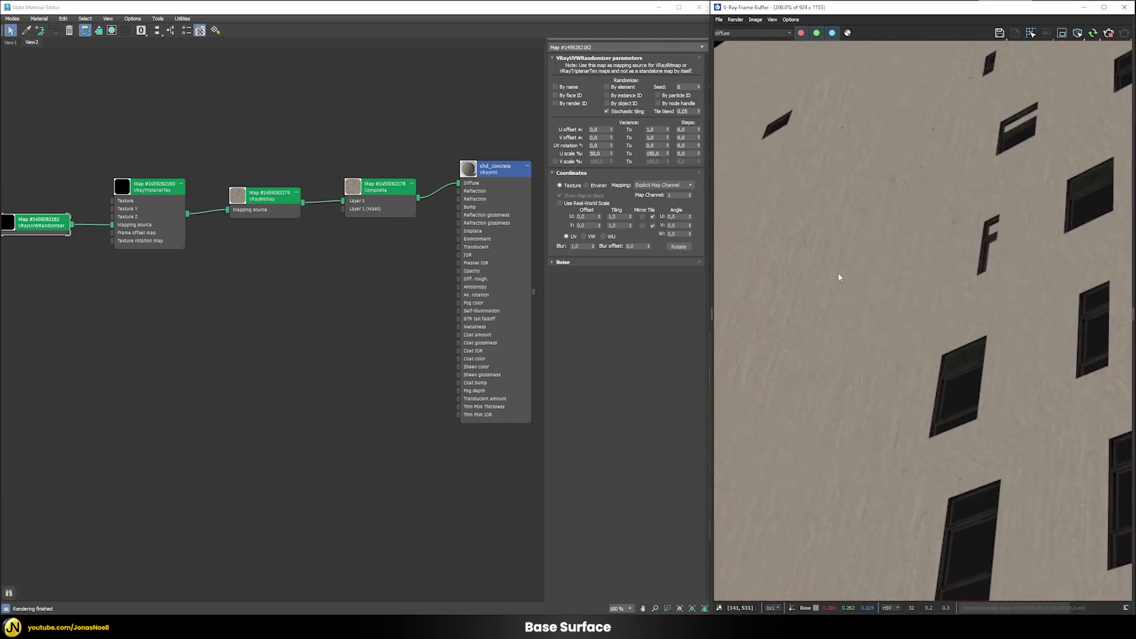
scroll(804, 253, "up", 1)
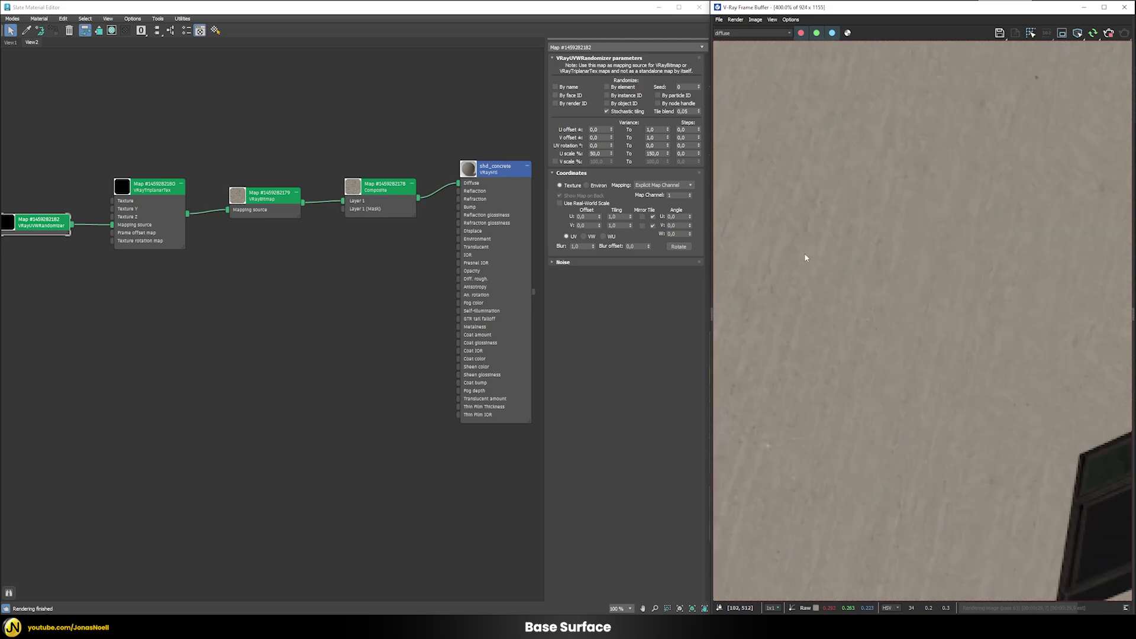
left_click(734, 33)
left_click(731, 42)
scroll(884, 210, "down", 2)
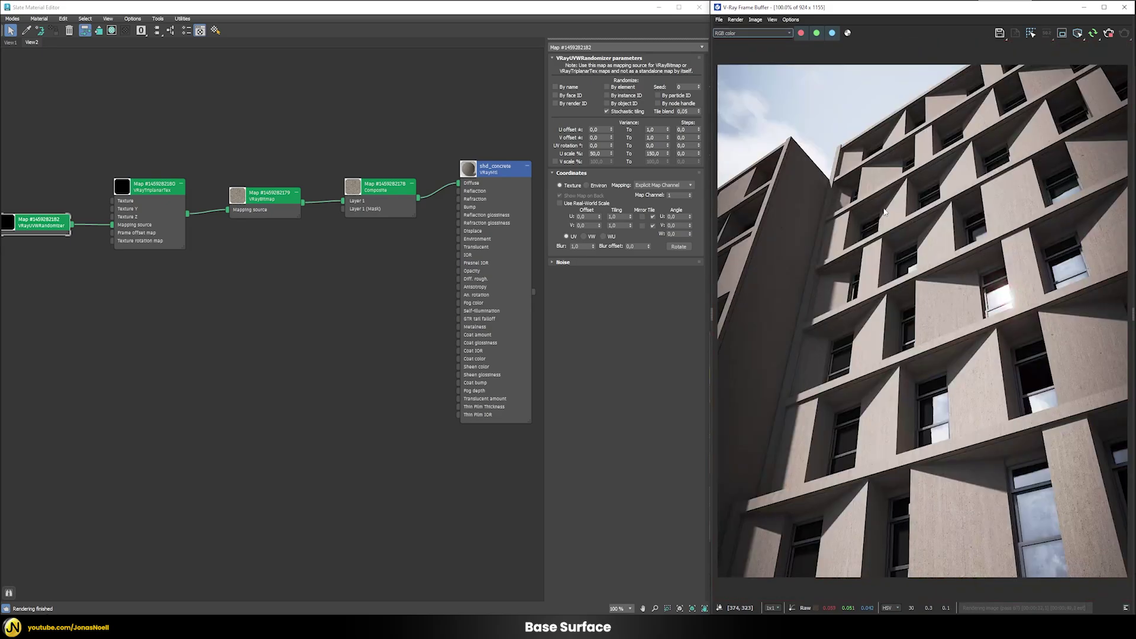
scroll(972, 317, "up", 1)
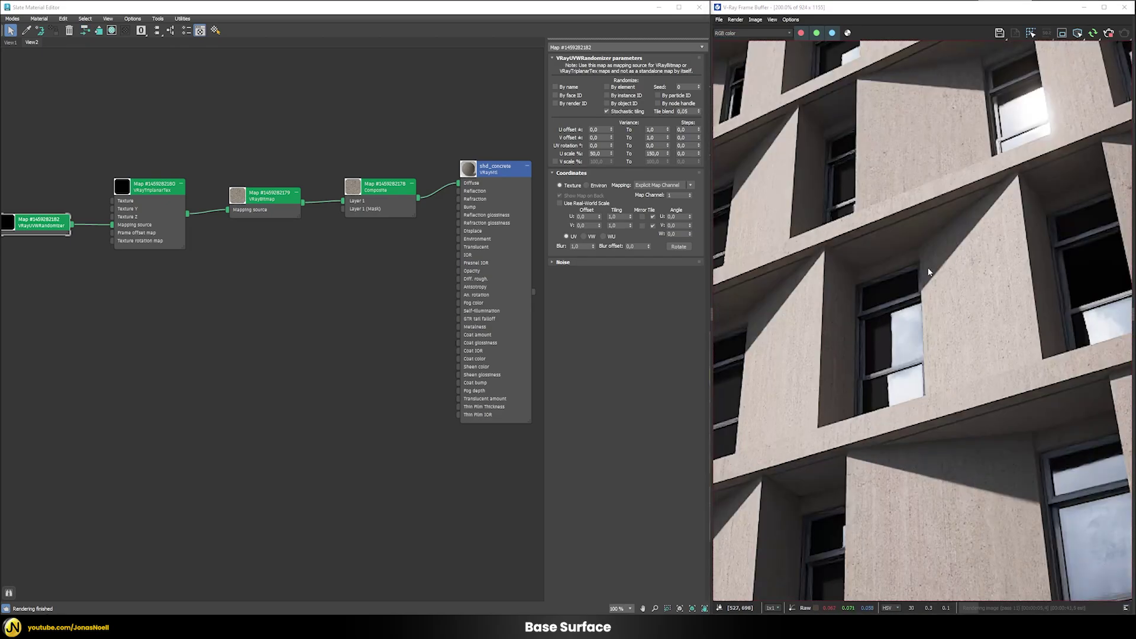
middle_click_drag(792, 294, 878, 240)
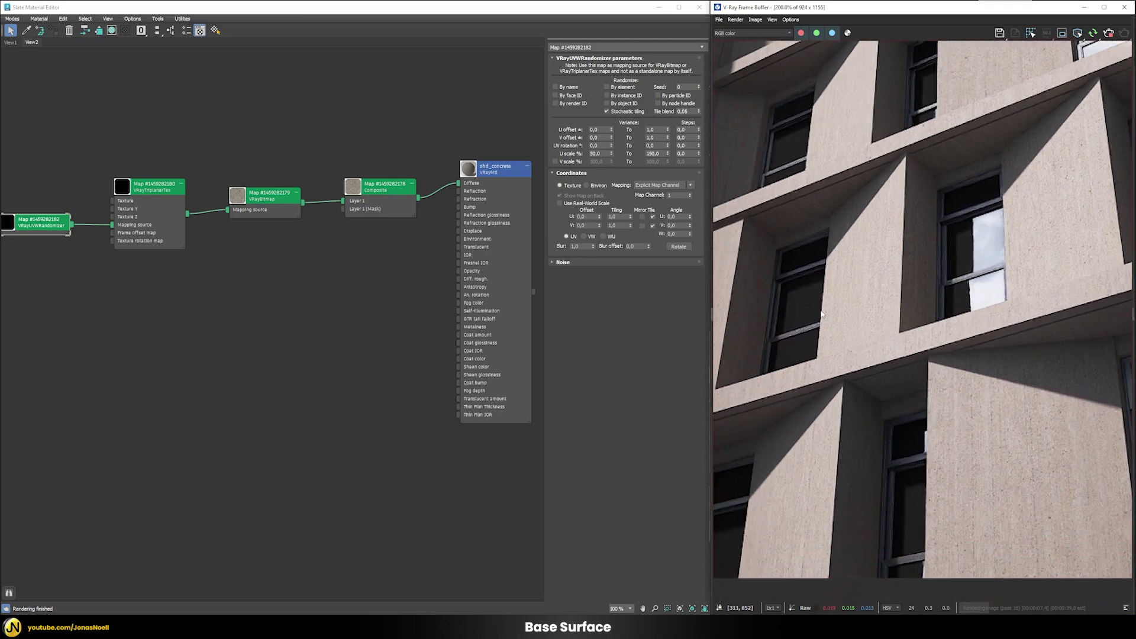
scroll(877, 239, "down", 1)
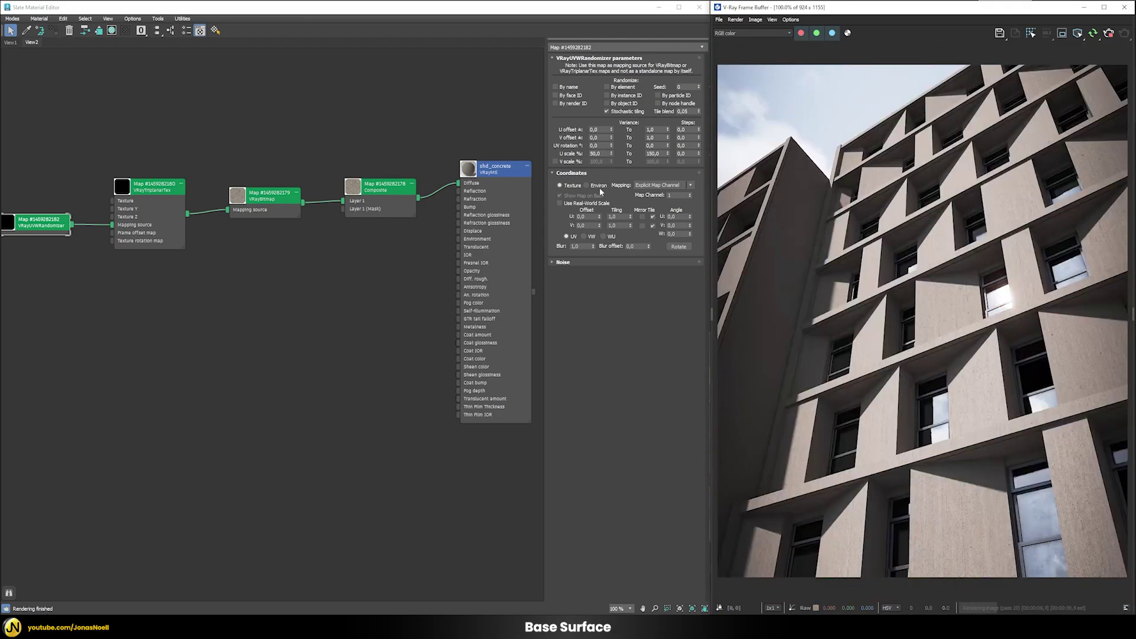
Add a second Composite layer with a VRayBitmap of the concrete2_diffuse image, using the existing triplanar map as its mapping source
left_click(375, 193)
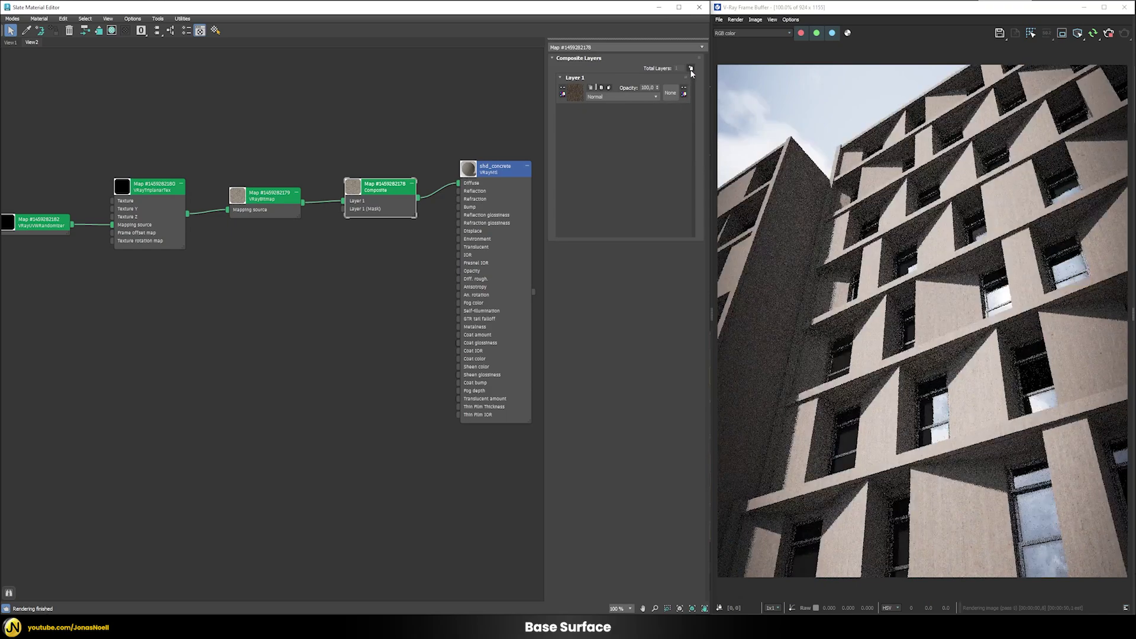
left_click(691, 69)
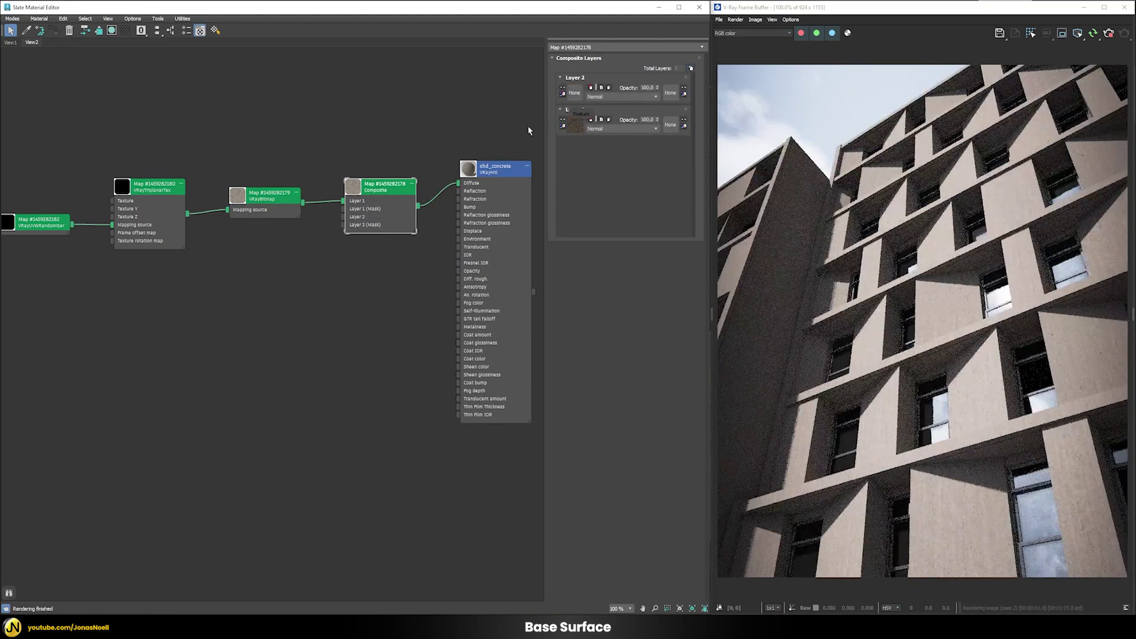
left_click(573, 93)
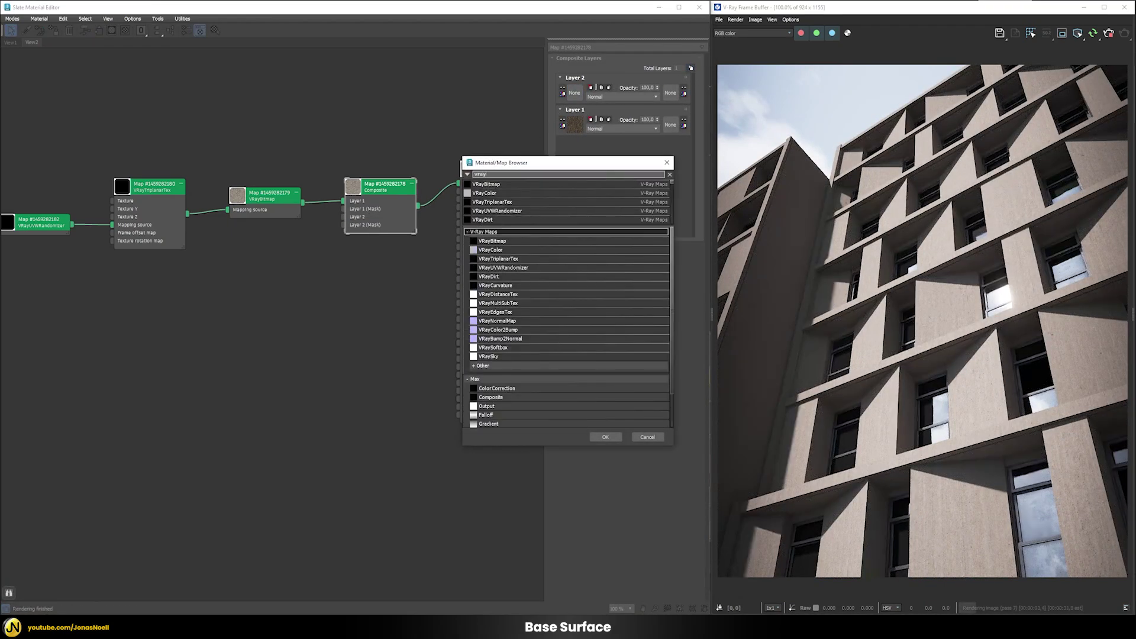
double_click(520, 184)
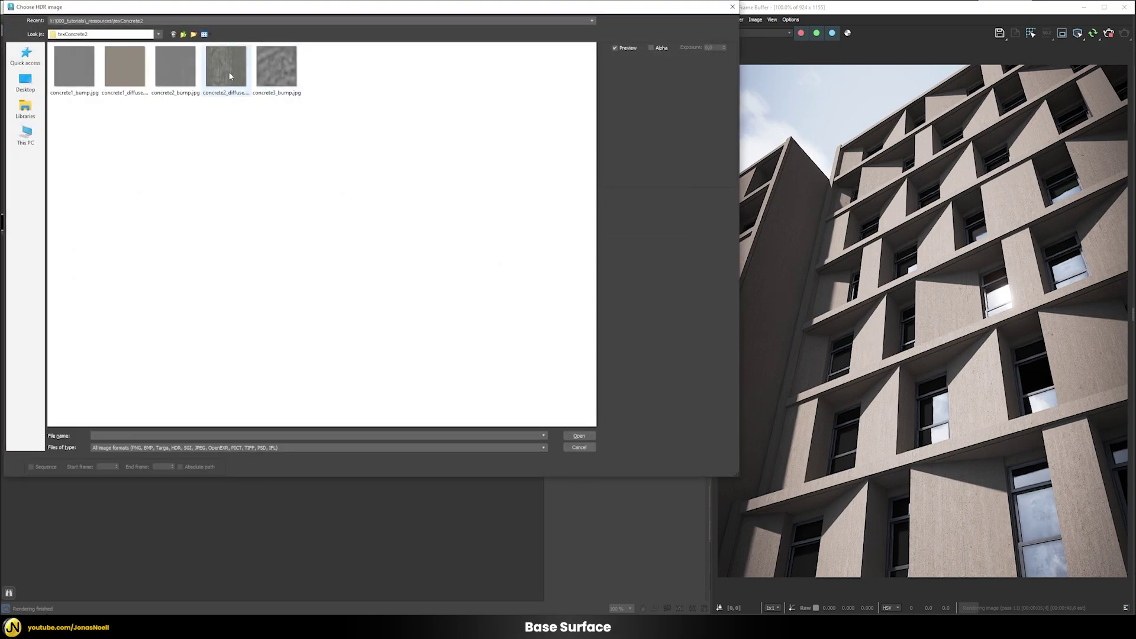
double_click(229, 70)
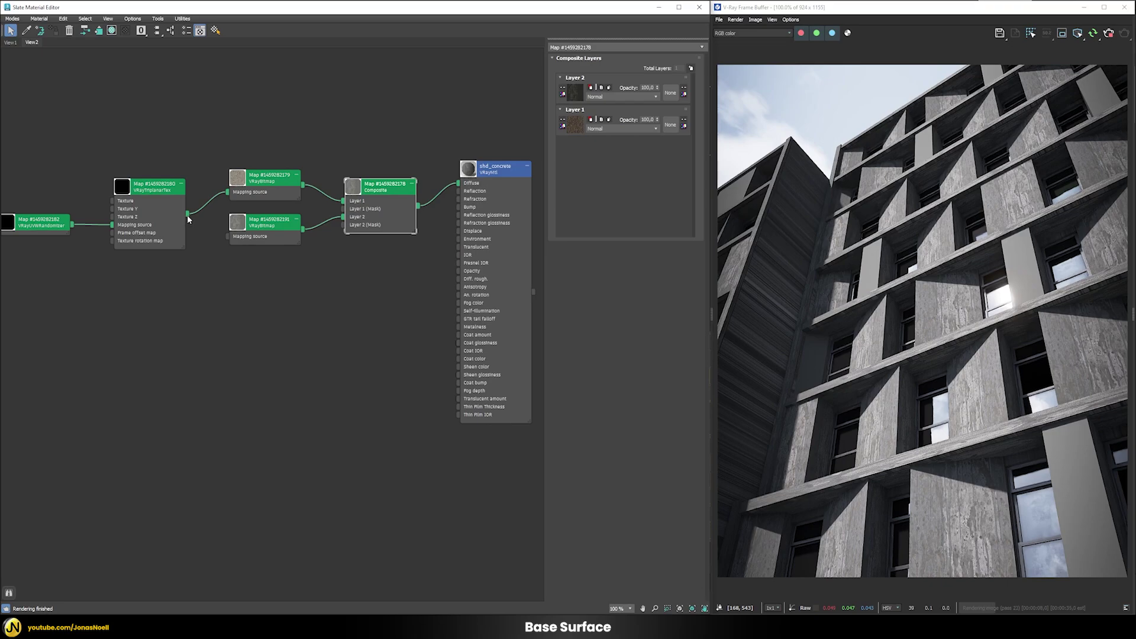
left_click_drag(201, 233, 229, 239)
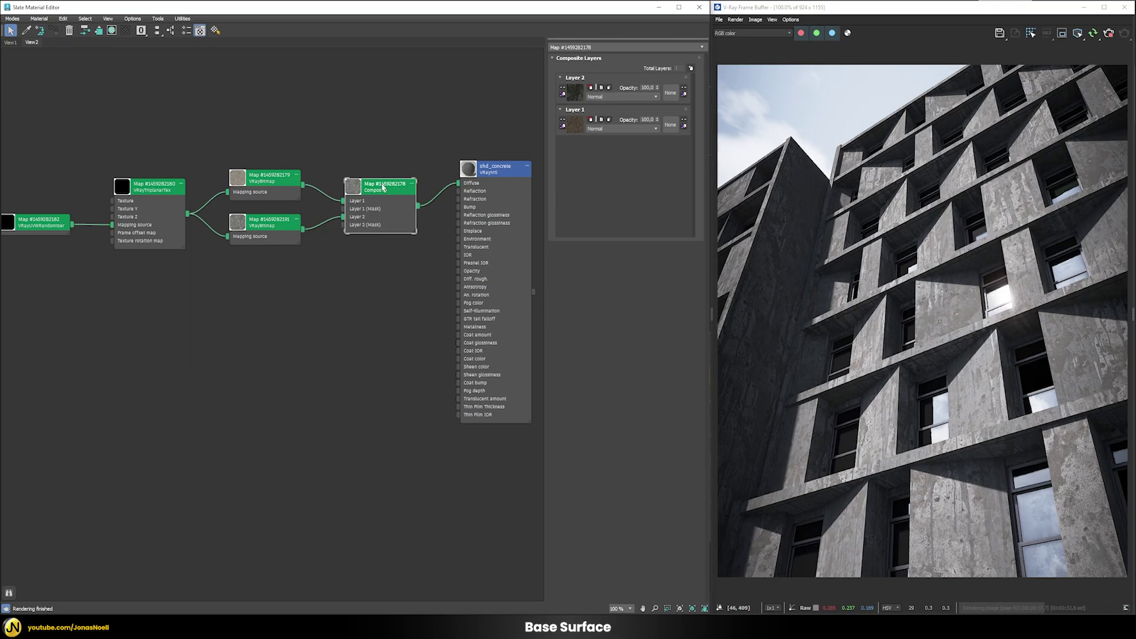
Reduce Layer 2's opacity, trying 75 and settling on 40, and check the blended concrete on the rendered facade
double_click(652, 87)
type("75")
key("Return")
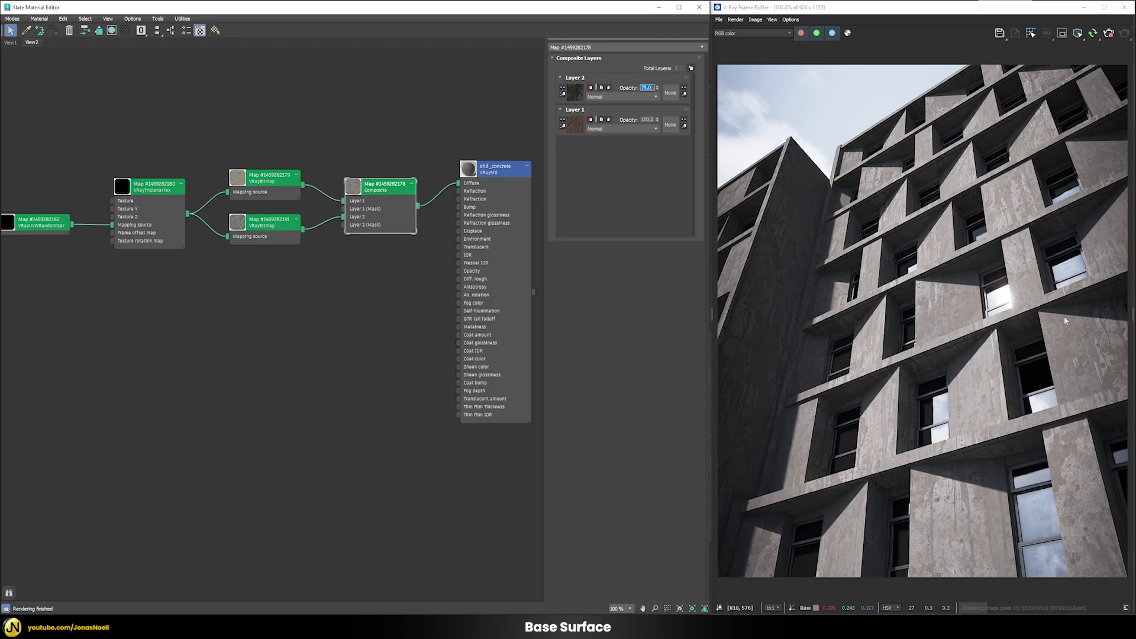
type("40")
key("Return")
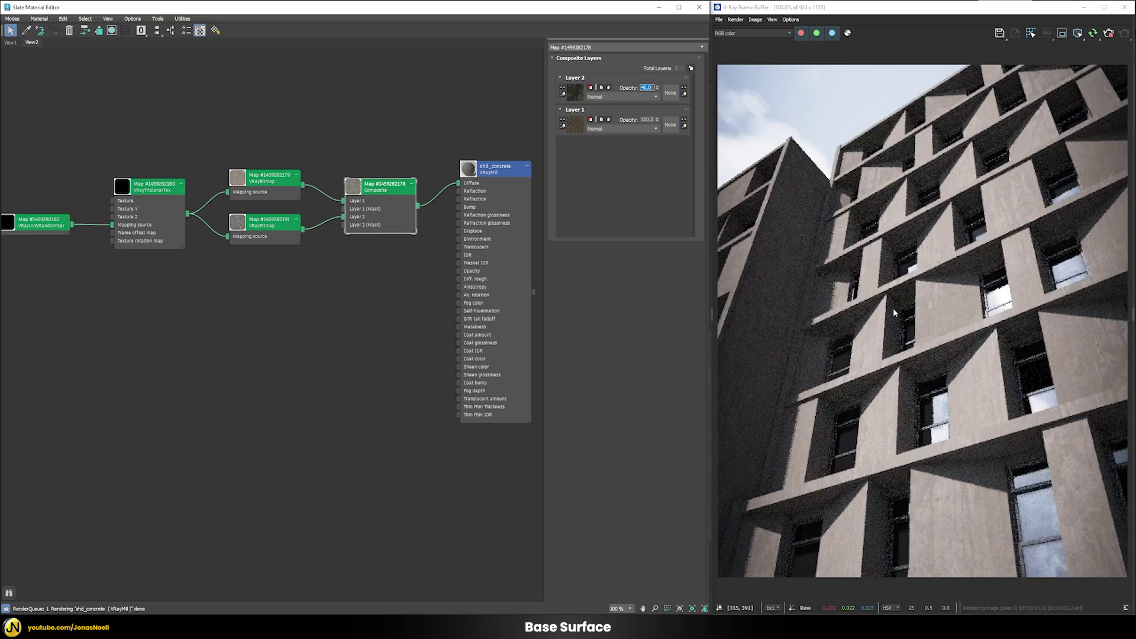
scroll(1068, 506, "up", 1)
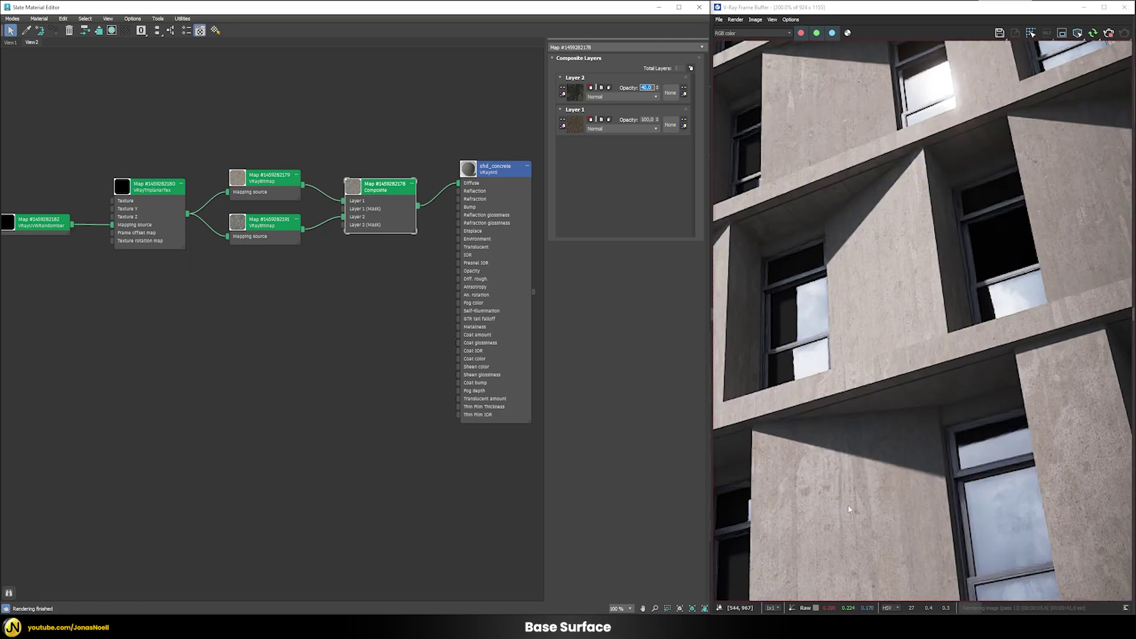
scroll(1019, 381, "down", 1)
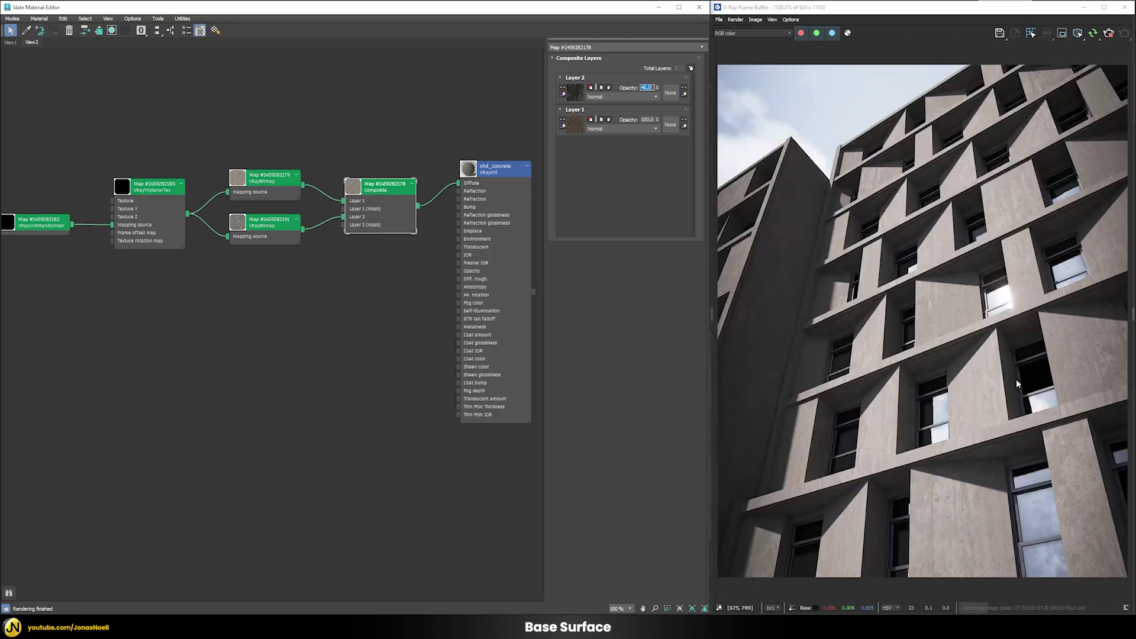
scroll(952, 305, "up", 1)
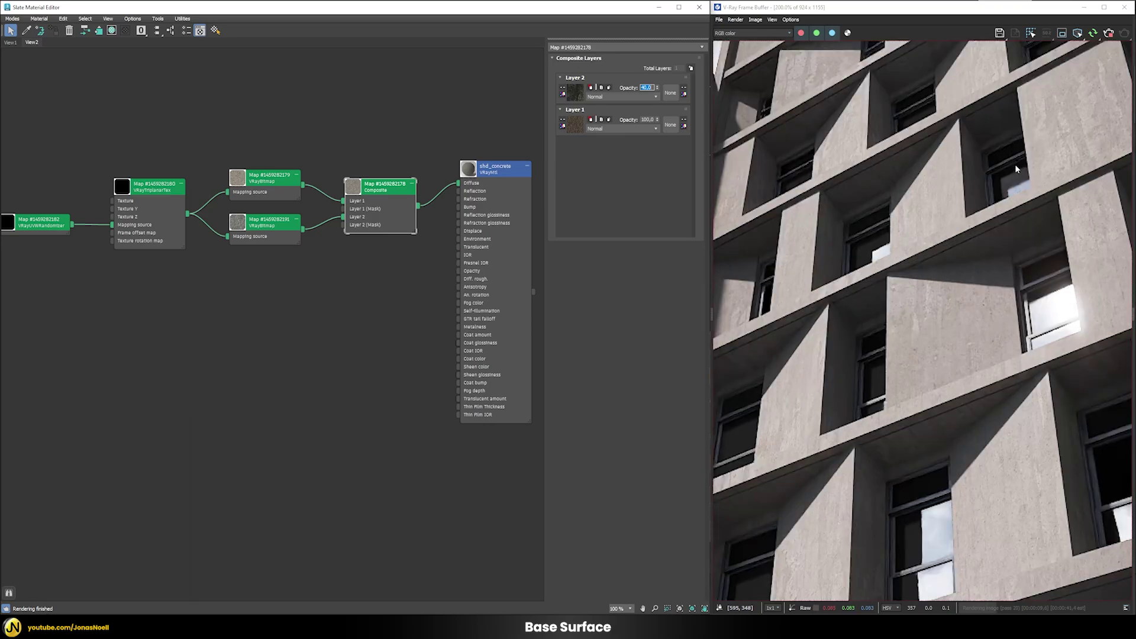
scroll(1013, 183, "down", 1)
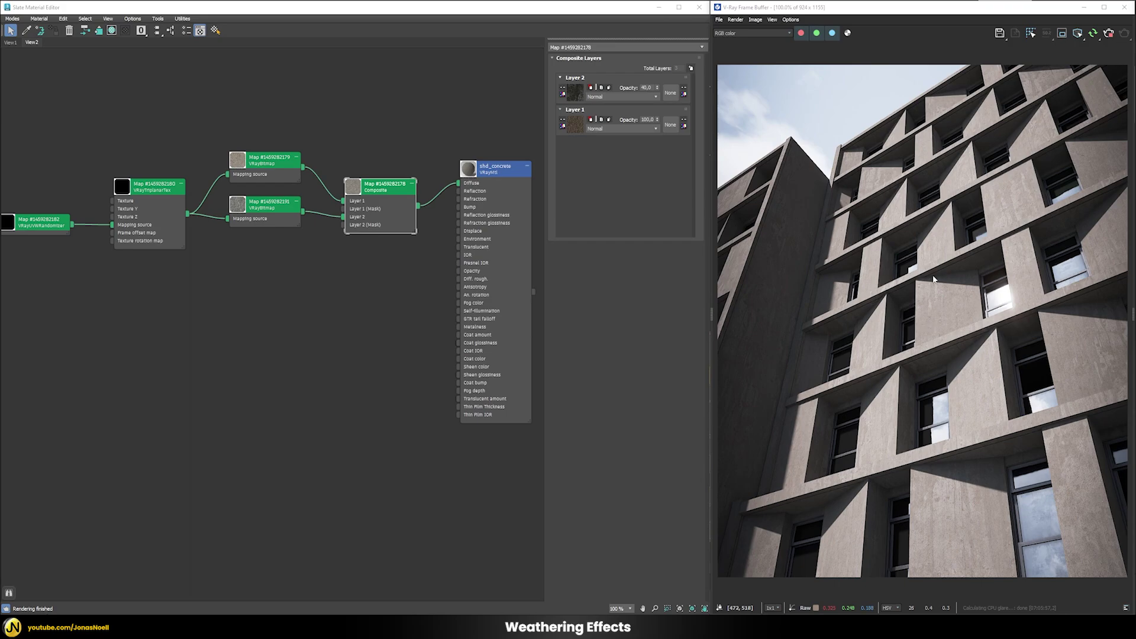
Add a third layer to the Composite map and assign a VRayColor map as its texture
scroll(917, 315, "up", 2)
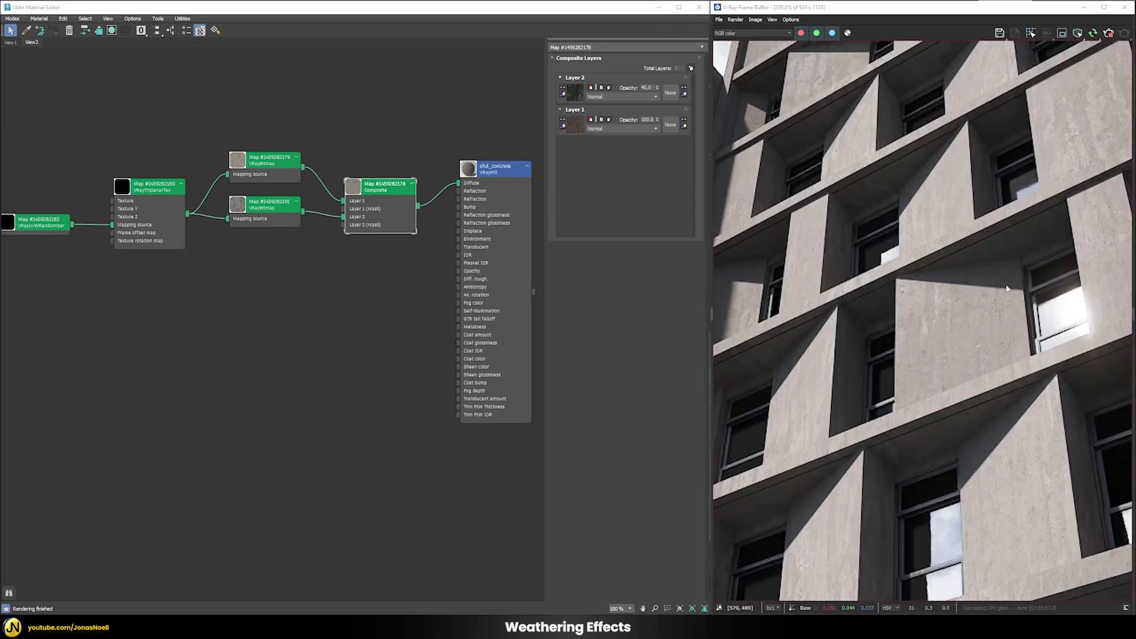
scroll(991, 262, "down", 2)
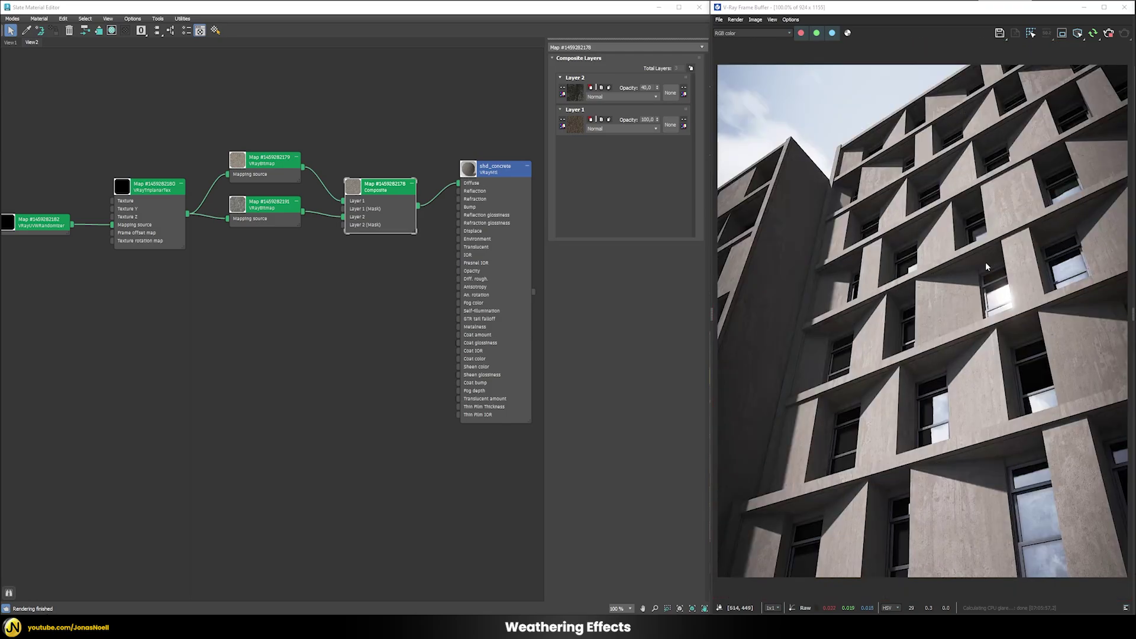
left_click(690, 68)
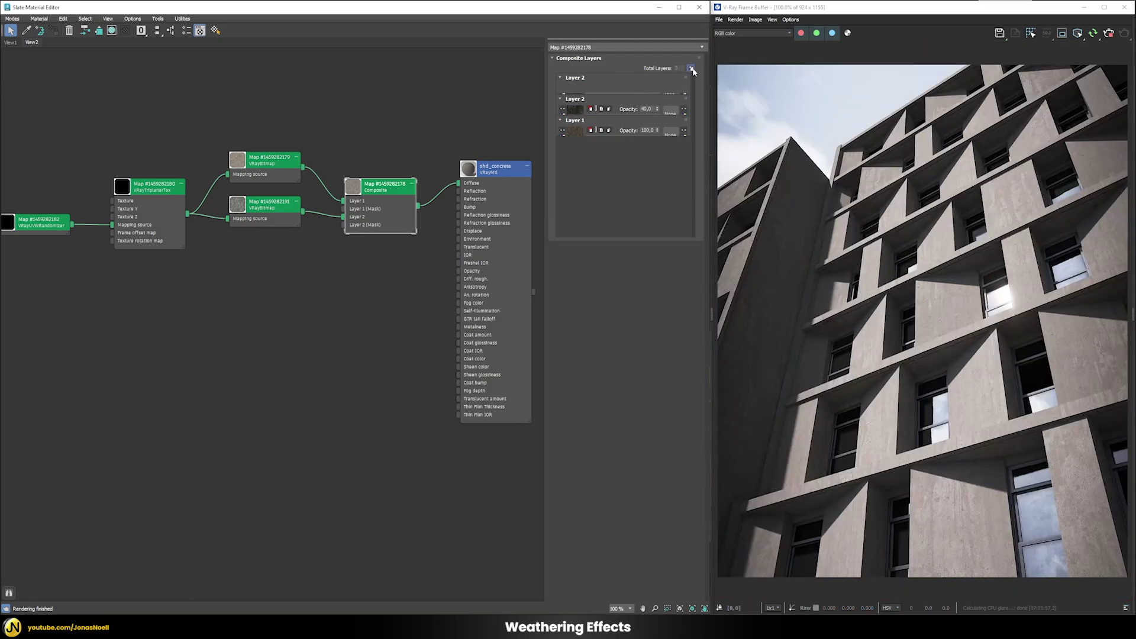
left_click(577, 94)
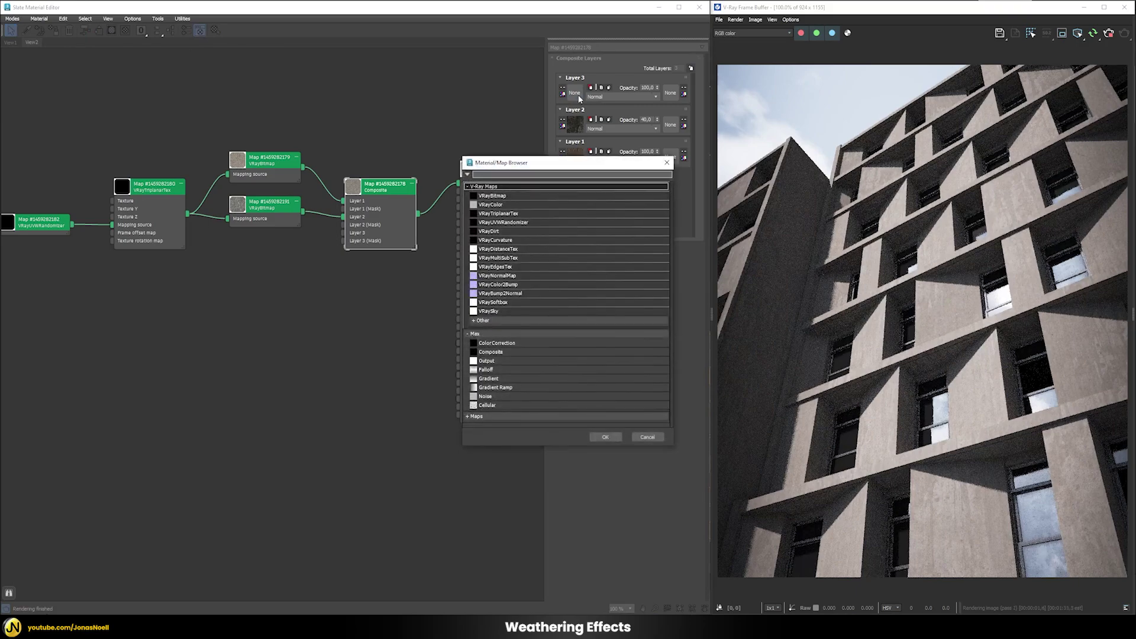
type("vrayc")
double_click(488, 183)
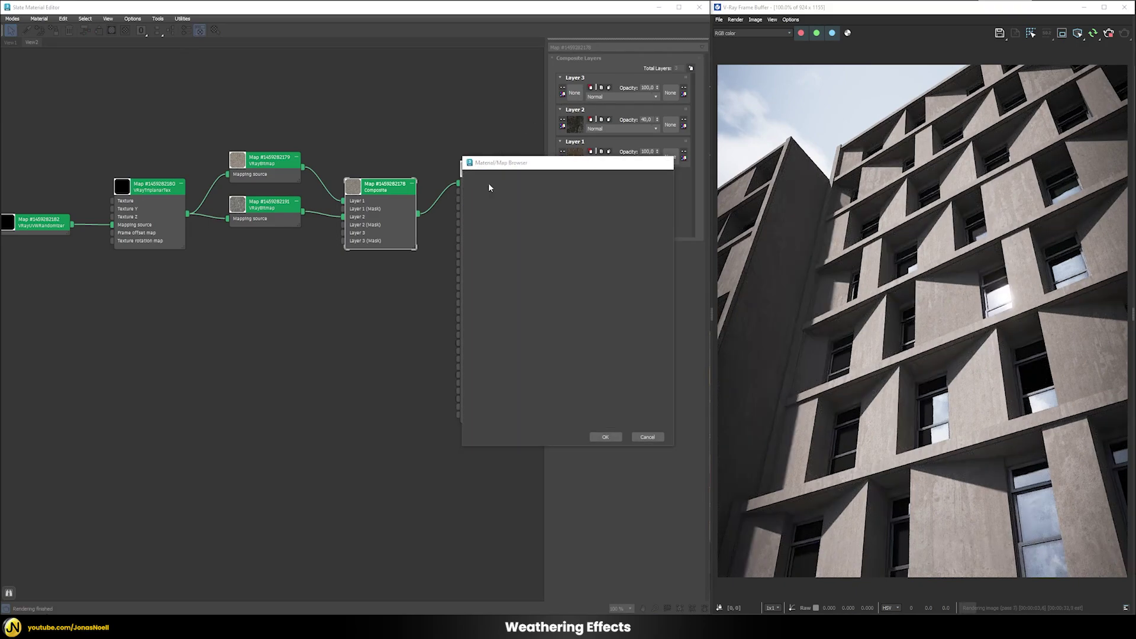
Set the Layer 3 VRayColor to a pure red with Red 0.502 and Green and Blue 0, and collapse its node preview
double_click(237, 257)
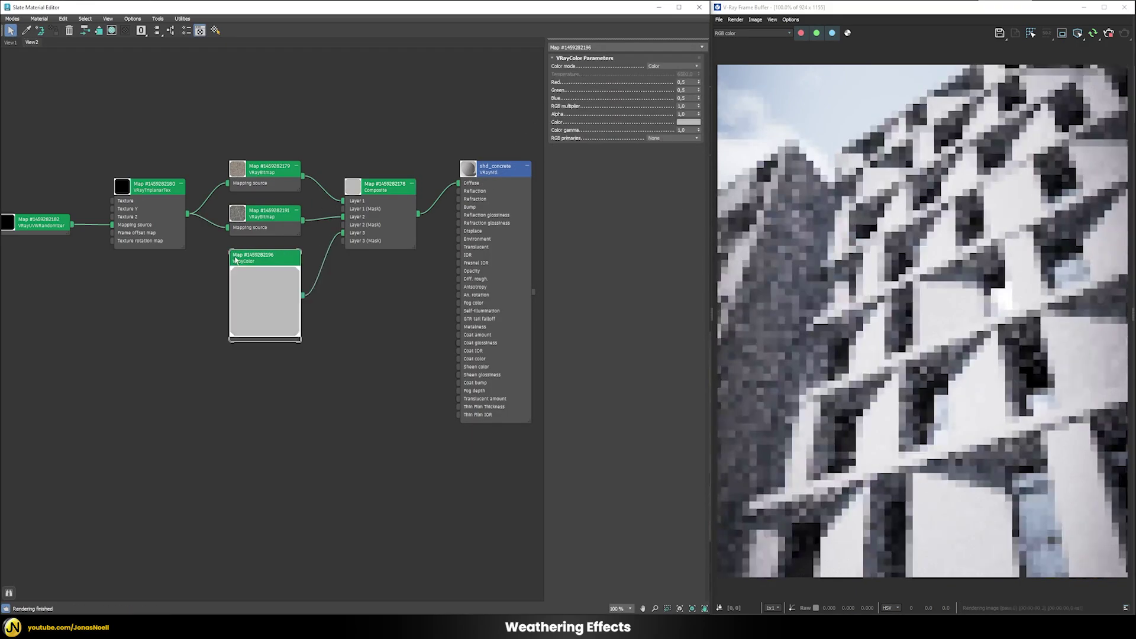
left_click(688, 122)
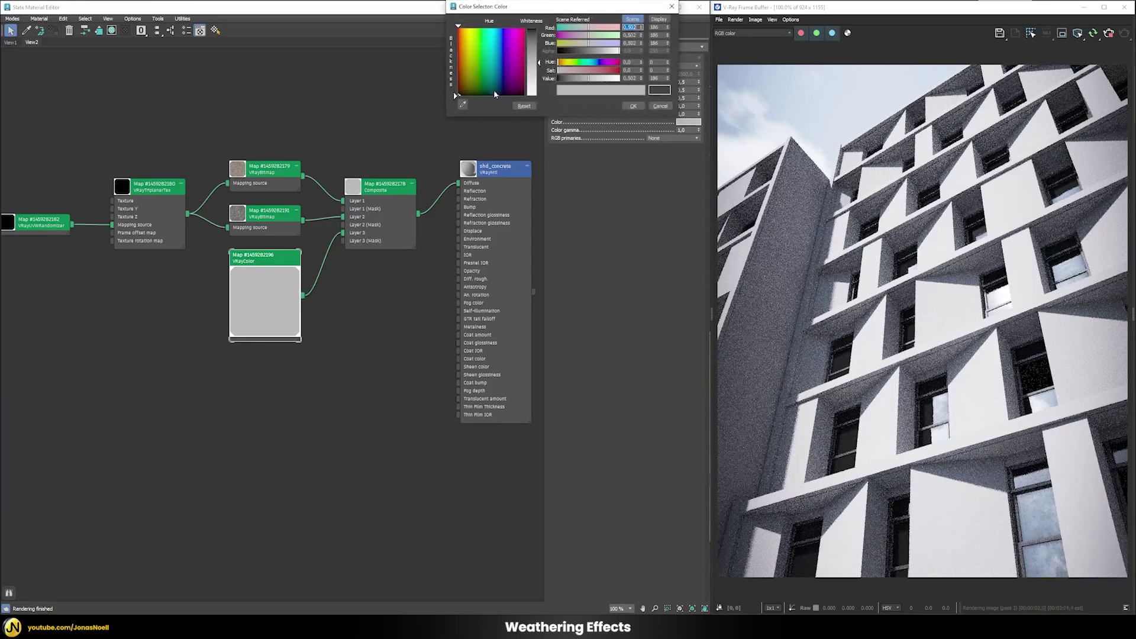
left_click(619, 70)
left_click(632, 108)
double_click(264, 281)
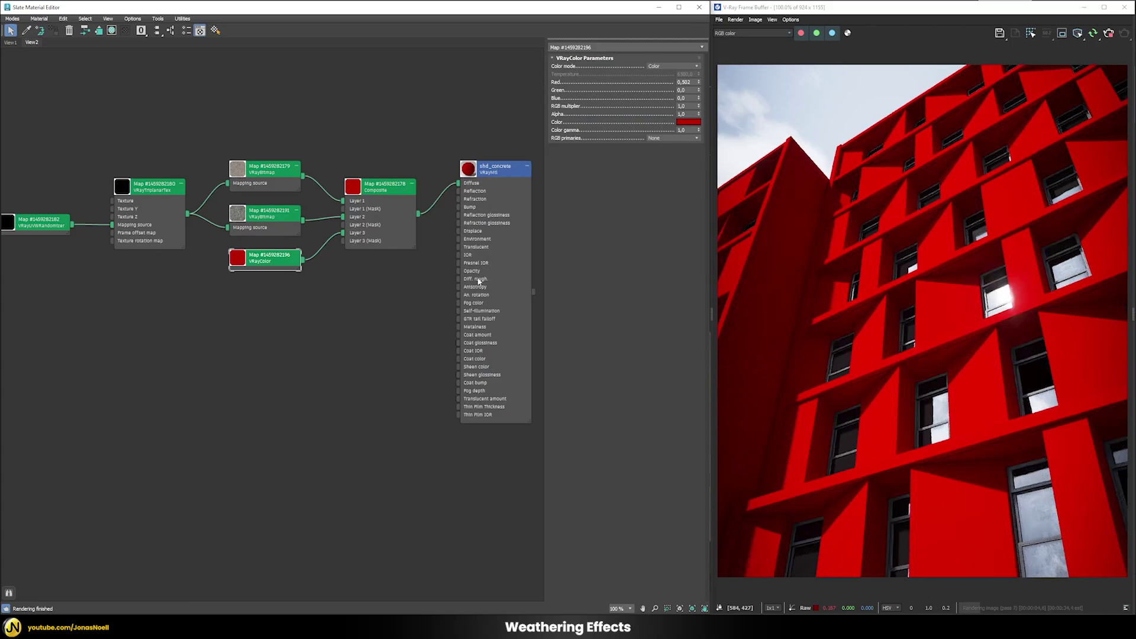
Assign a VRayDirt map as the Composite's Layer 3 mask and arrange the VRayColor and VRayDirt nodes below the concrete bitmaps
double_click(371, 188)
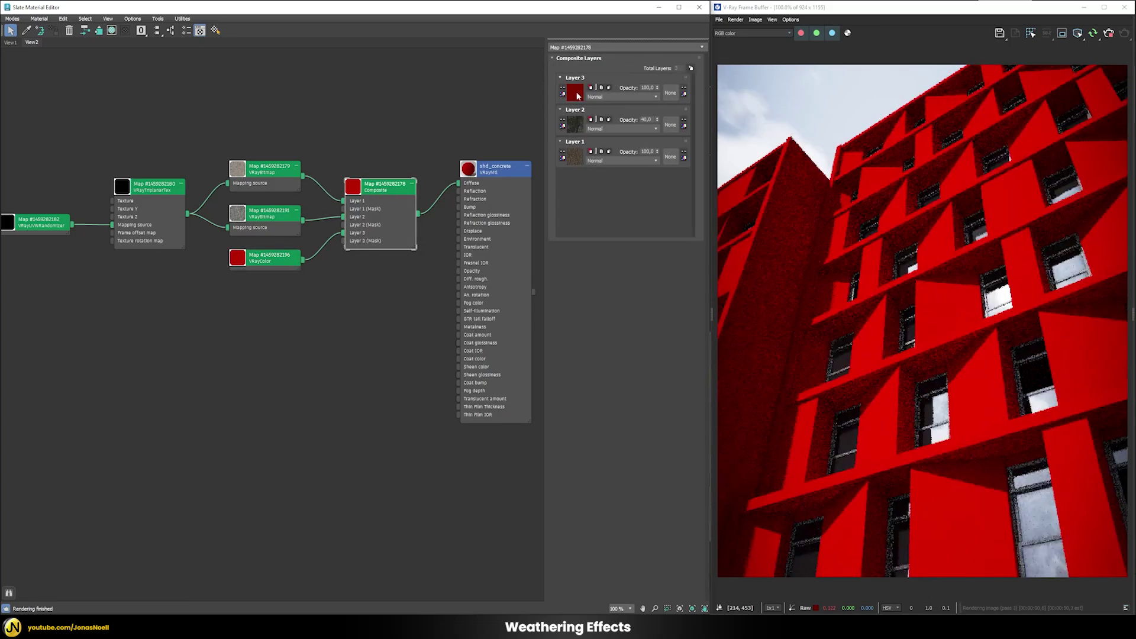
left_click(671, 94)
type("vrayd")
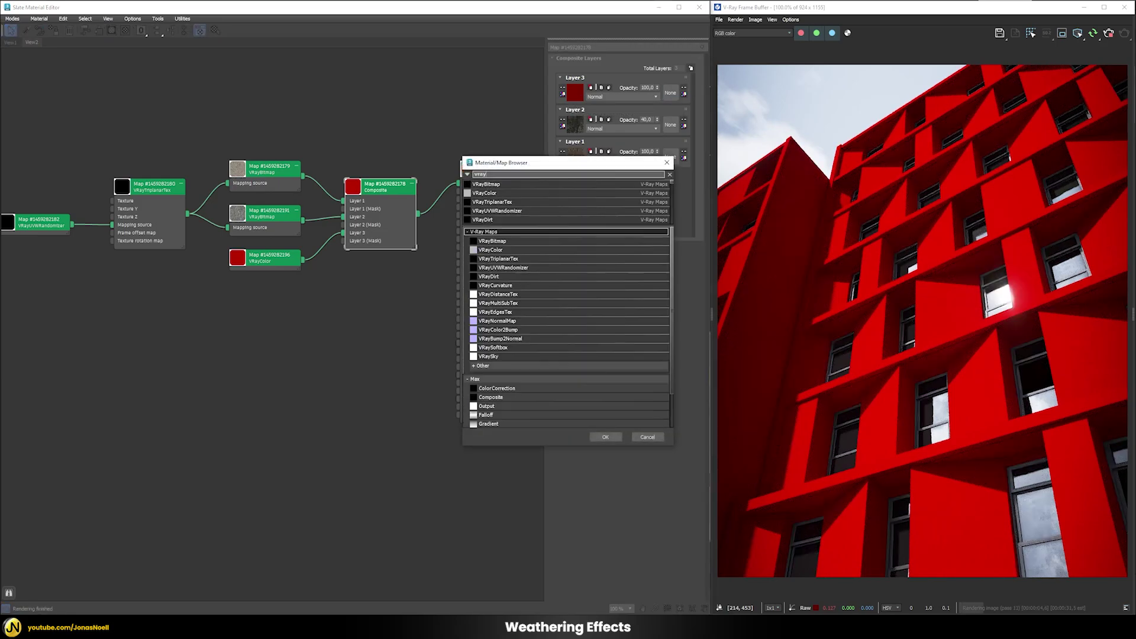
double_click(482, 219)
left_click_drag(250, 227, 273, 280)
left_click_drag(272, 281, 273, 342)
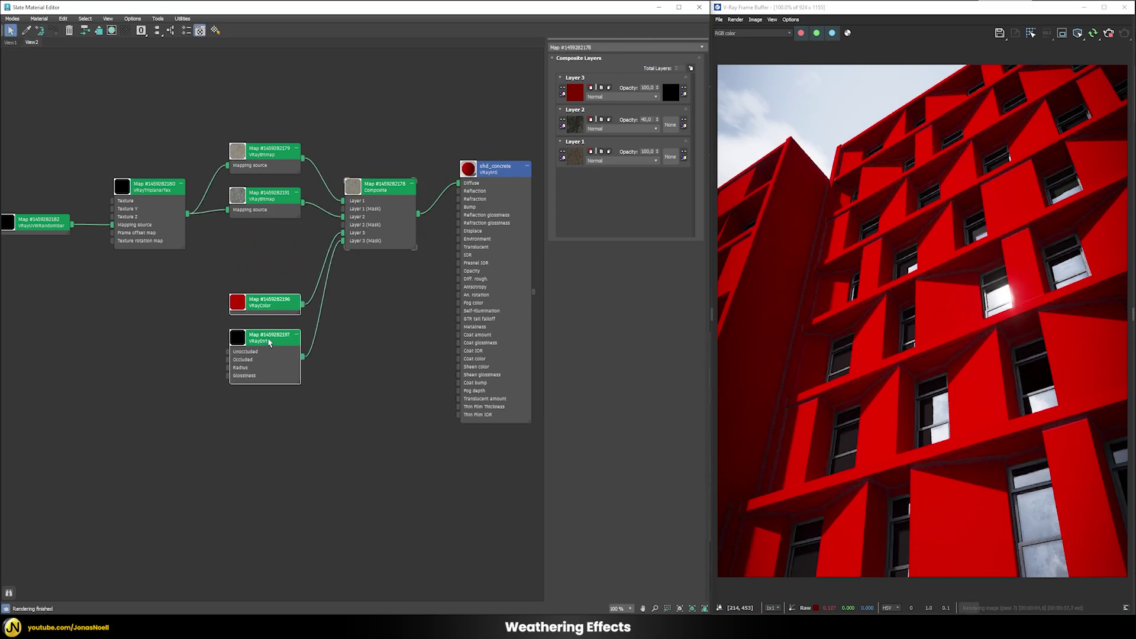
Swap the VRayDirt colors so occluded is white and unoccluded is black, and check the facade's corners in the render
double_click(276, 339)
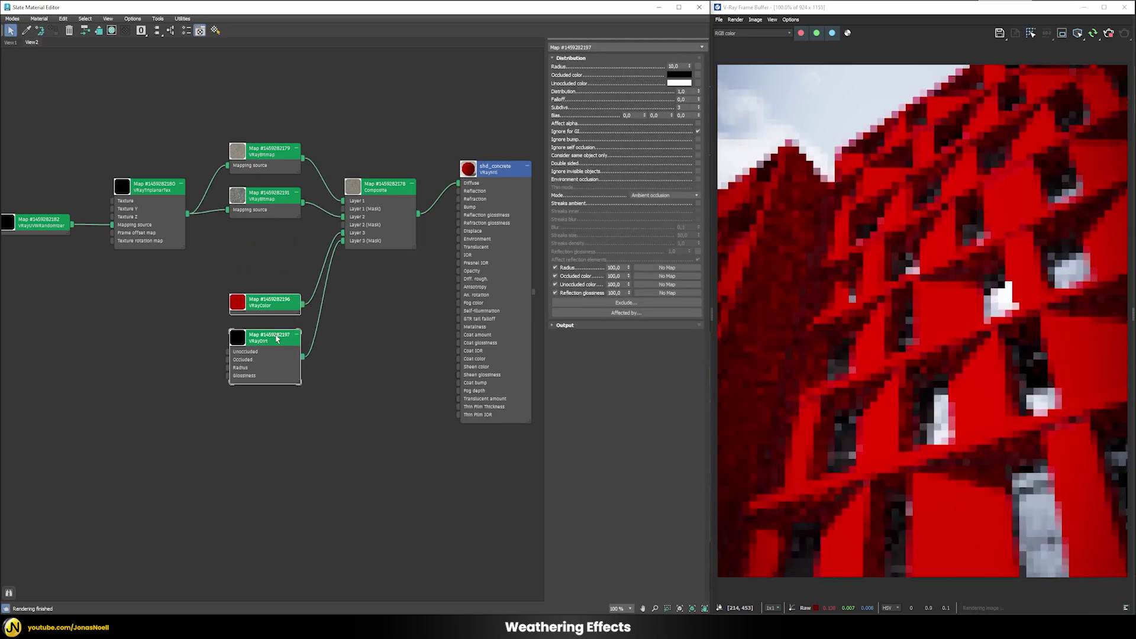
left_click_drag(679, 78, 678, 83)
left_click(694, 91)
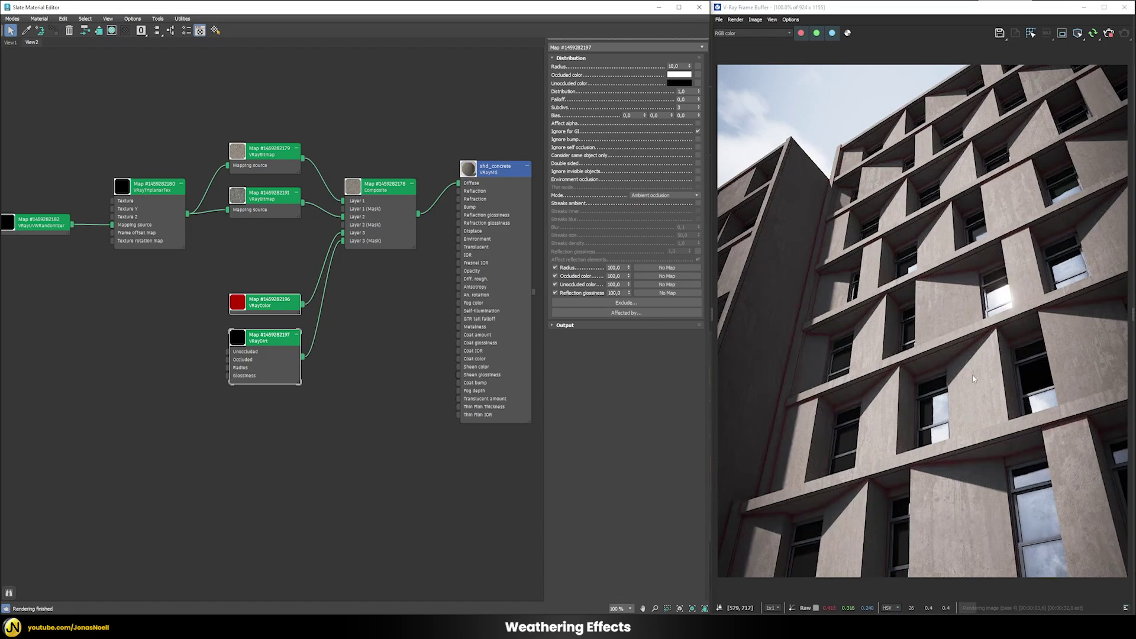
scroll(952, 376, "up", 1)
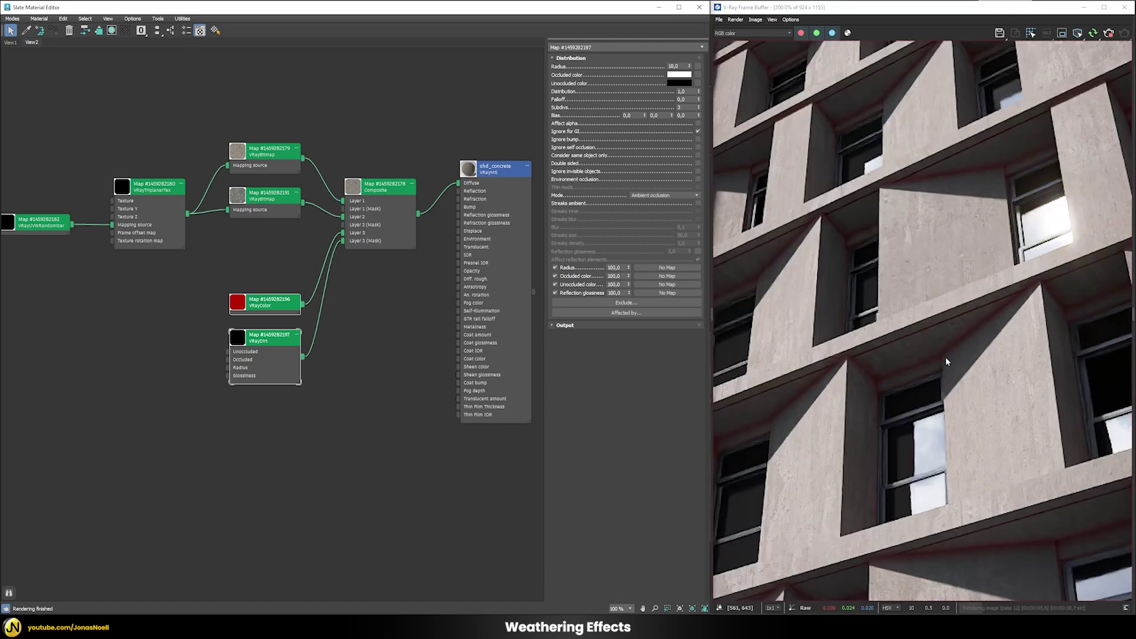
middle_click_drag(775, 379, 910, 327)
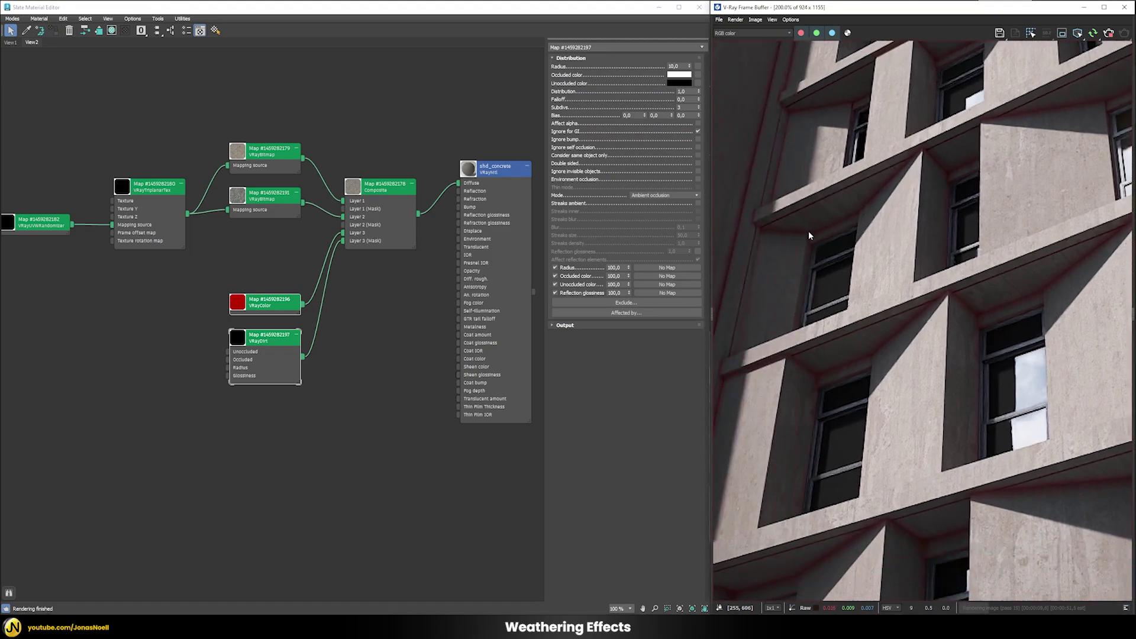
scroll(826, 234, "down", 1)
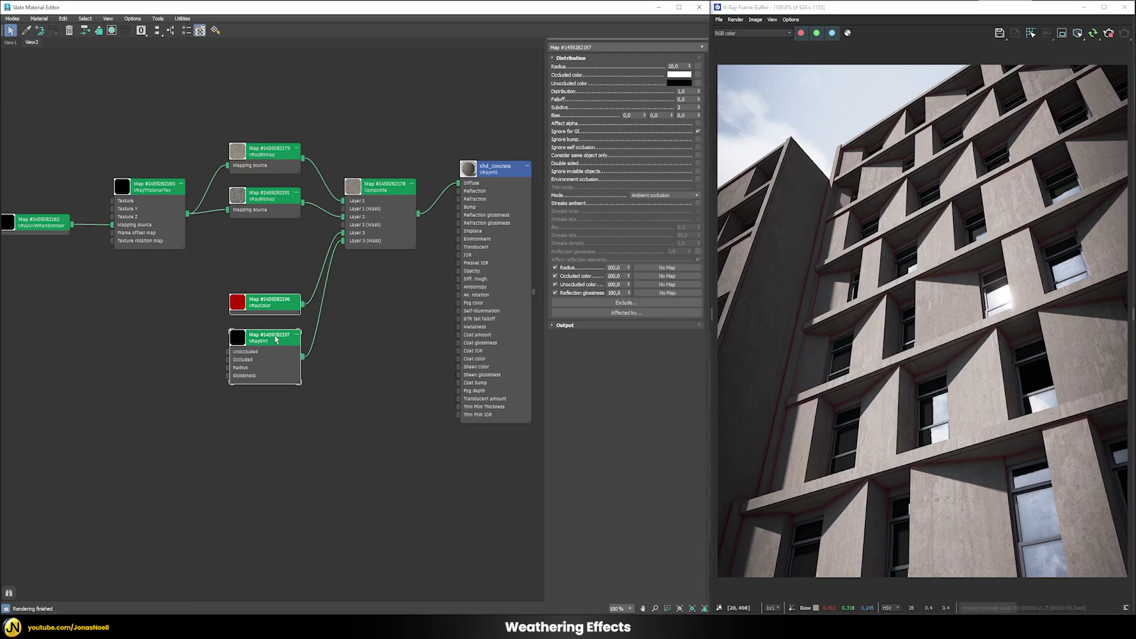
Assign a VRayColor map to the VRayDirt's occluded color
left_click(699, 76)
type("vray")
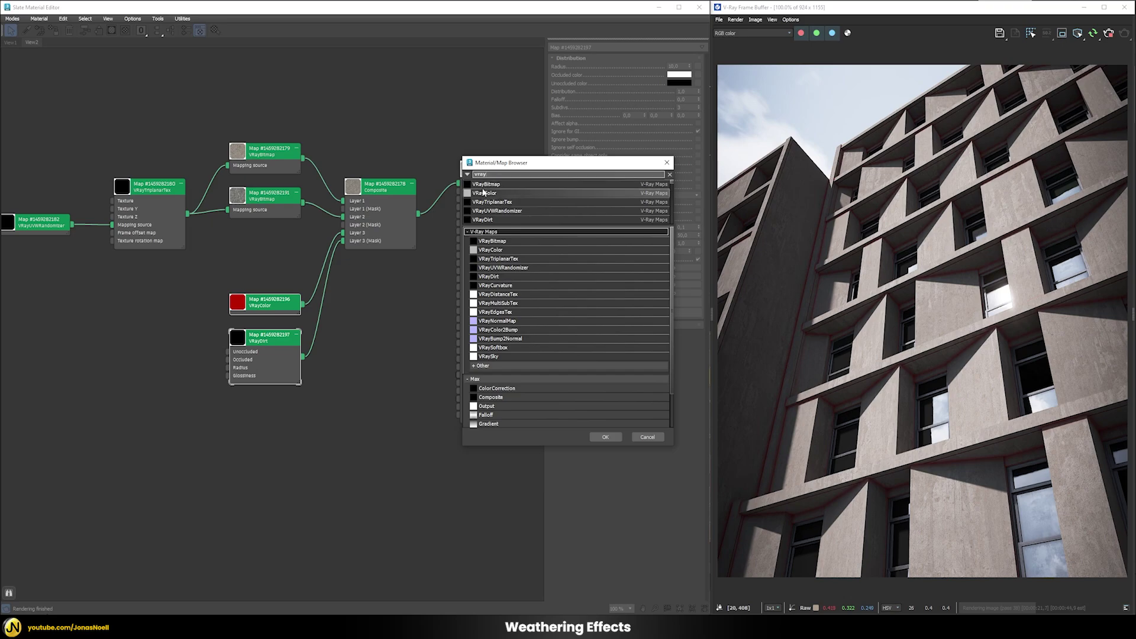
double_click(491, 193)
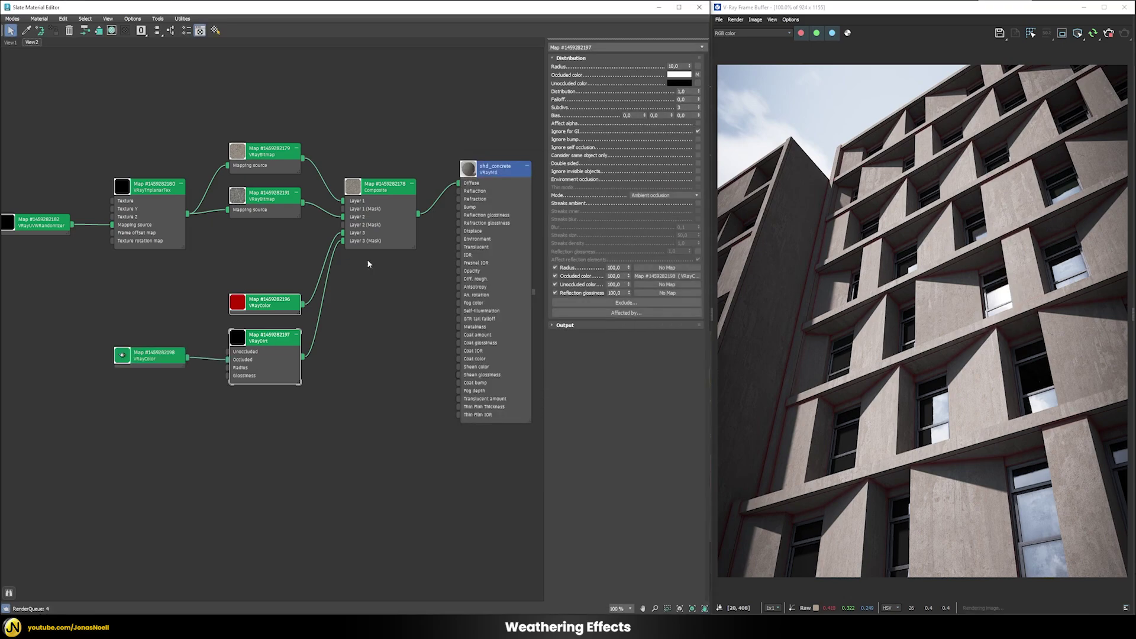
Set the VRayColor feeding the occluded input to pure white with an RGB multiplier of 5
left_click(143, 355)
double_click(143, 355)
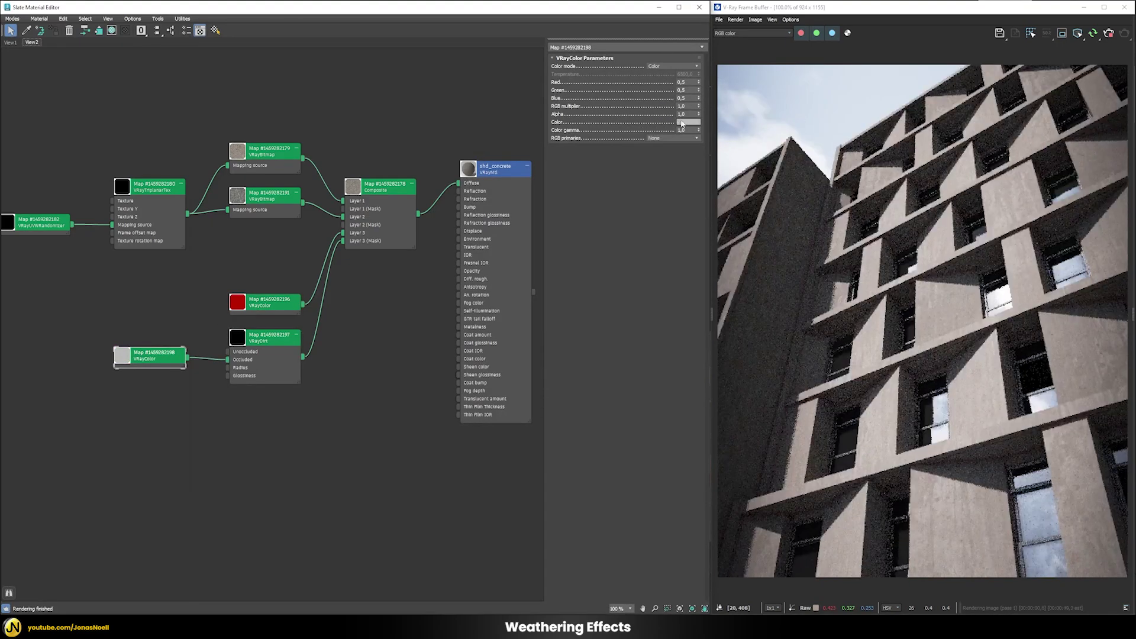
left_click(684, 123)
left_click_drag(583, 77, 597, 76)
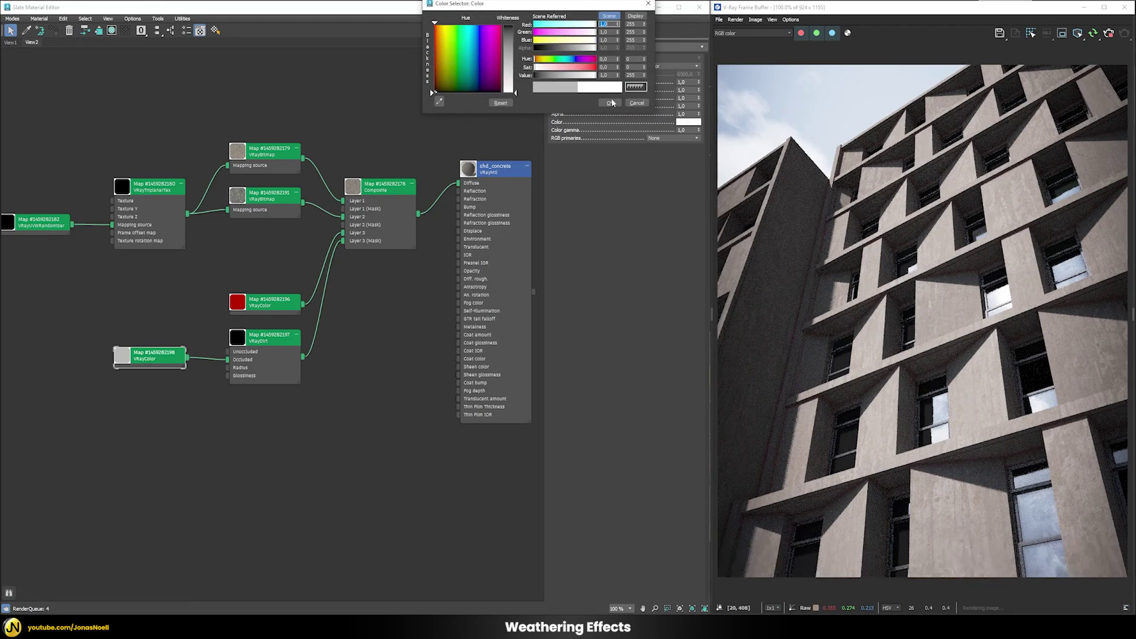
left_click(610, 103)
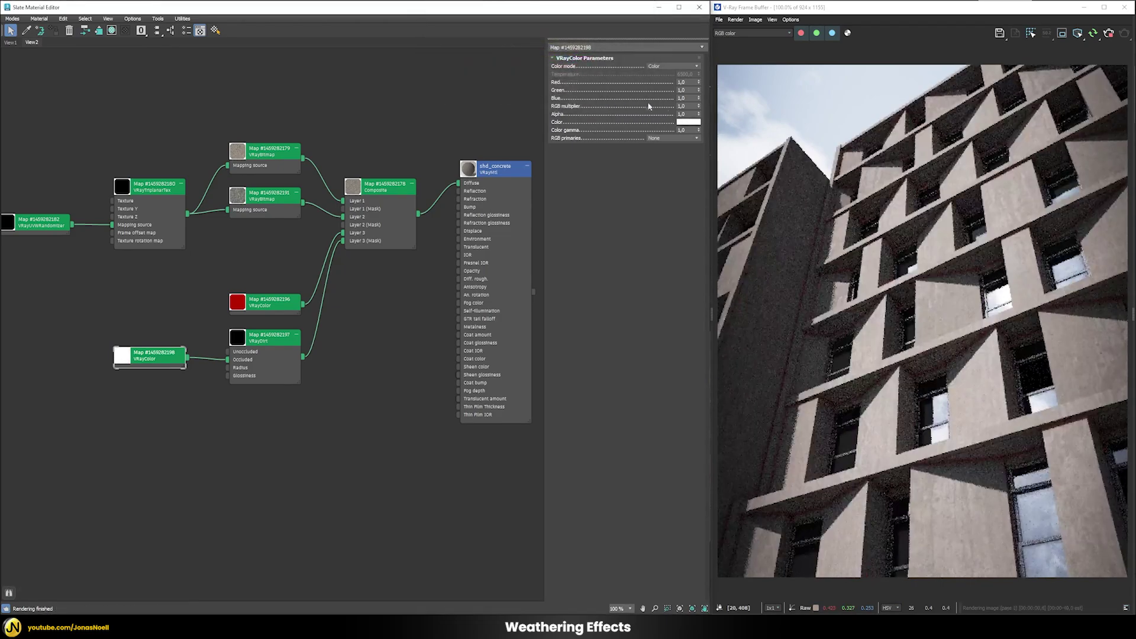
left_click(683, 107)
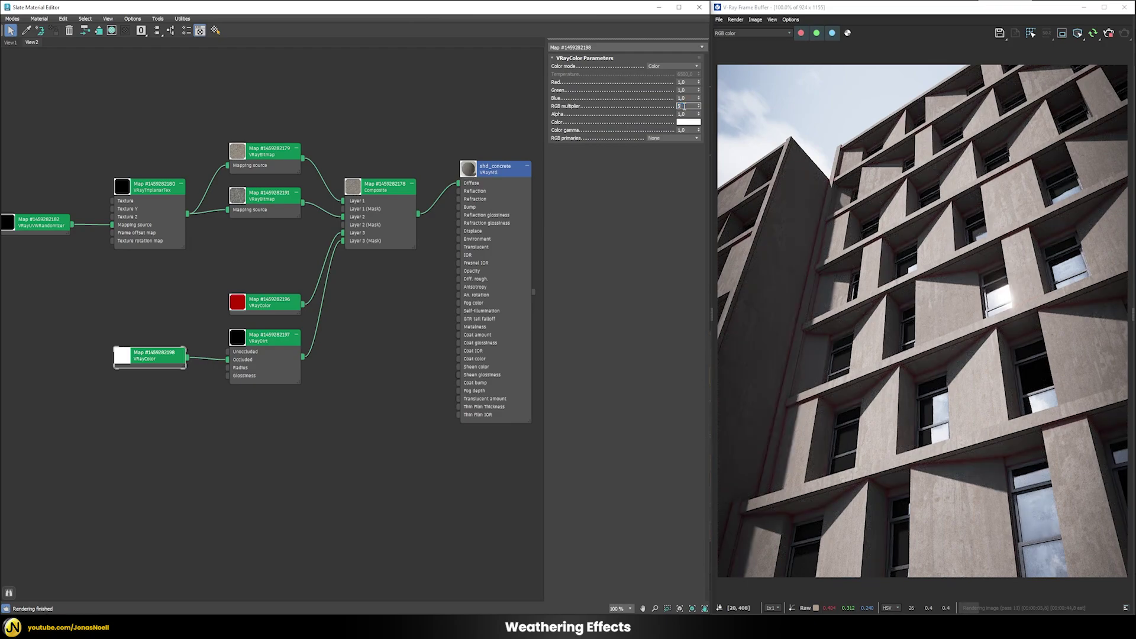
type("5")
key("Return")
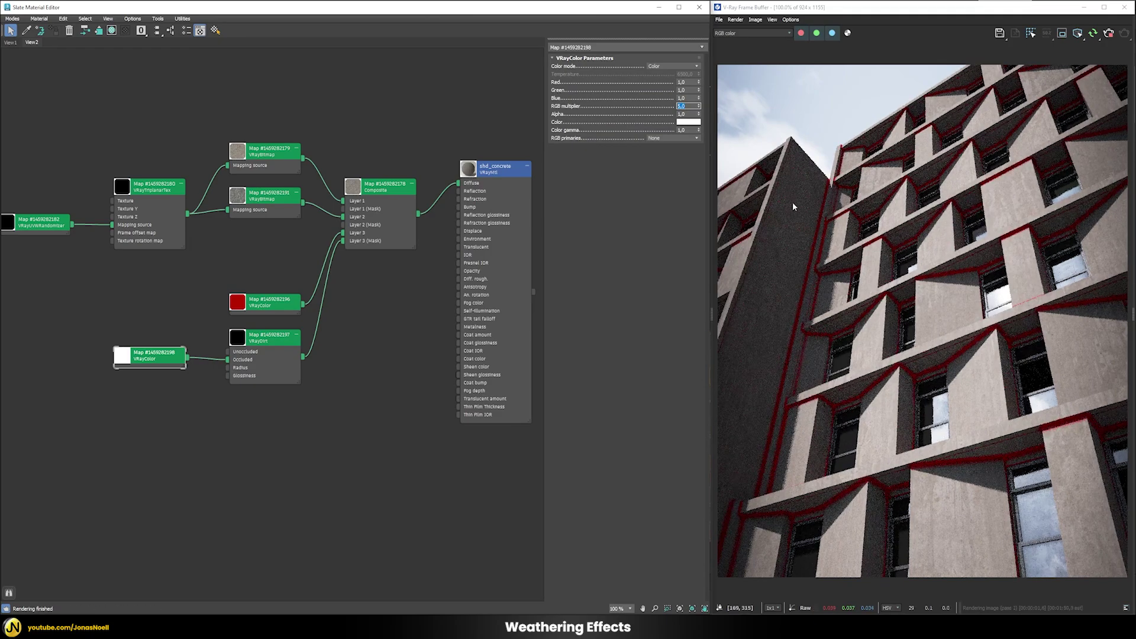
Increase the VRayDirt radius, trying 50 and settling on 75, and set its Z bias to 0.9
double_click(272, 335)
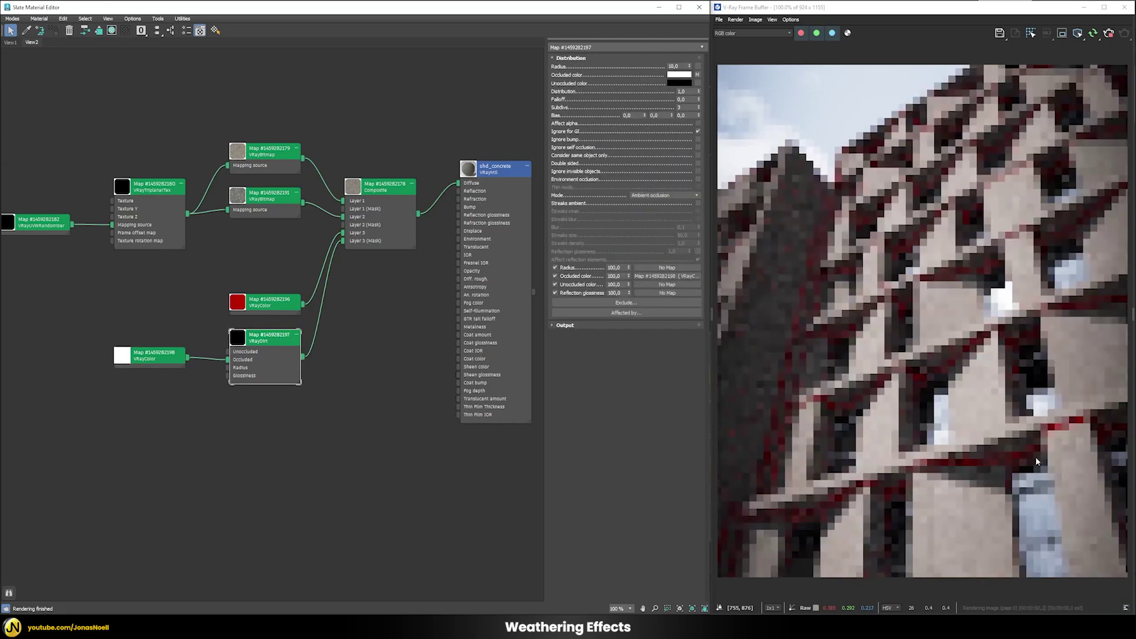
scroll(952, 462, "up", 1)
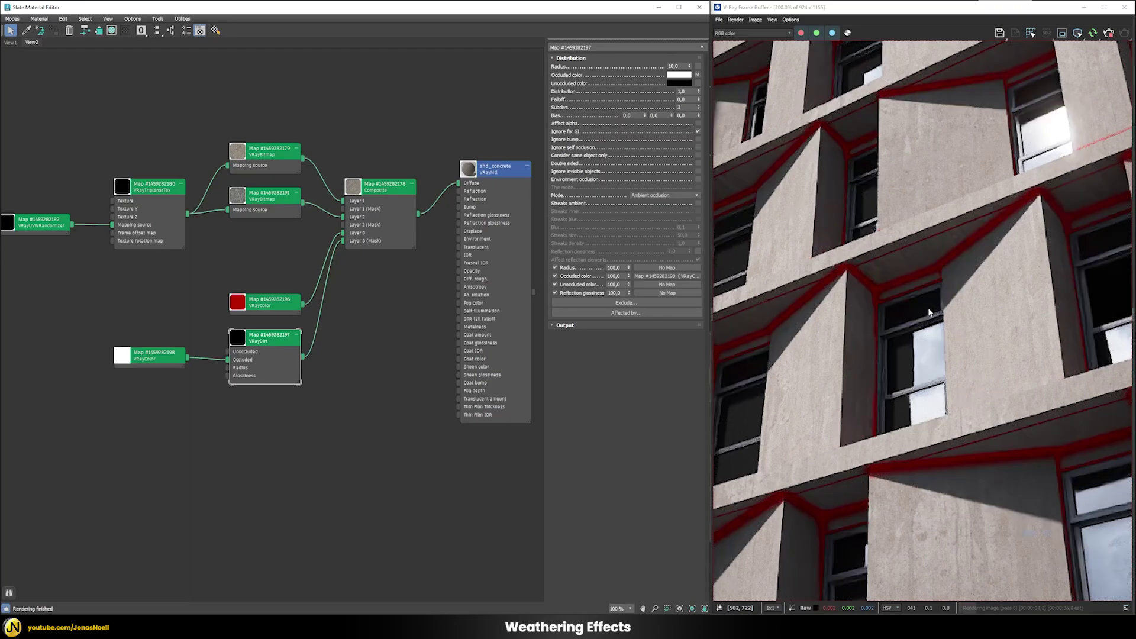
scroll(953, 239, "down", 1)
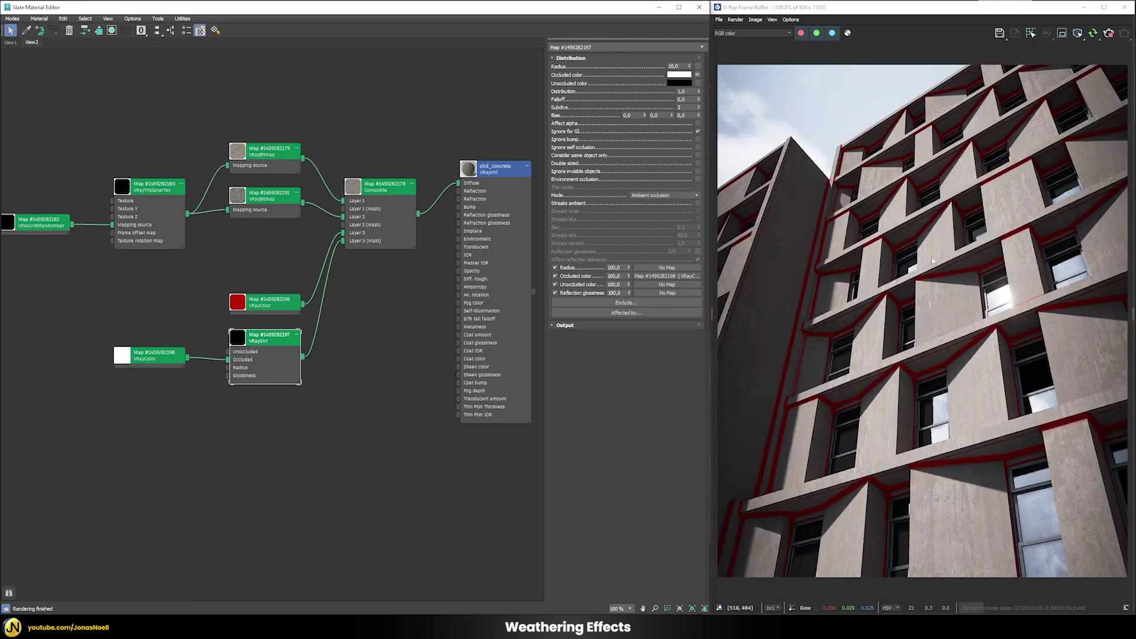
left_click(678, 66)
type("50")
key("Return")
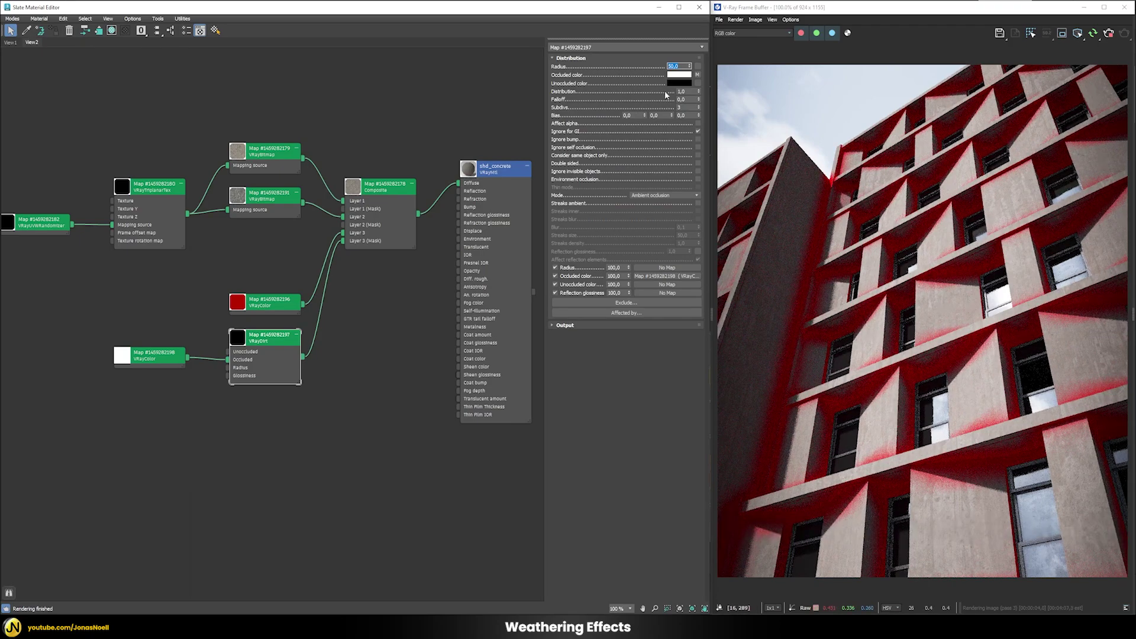
type("75")
key("Return")
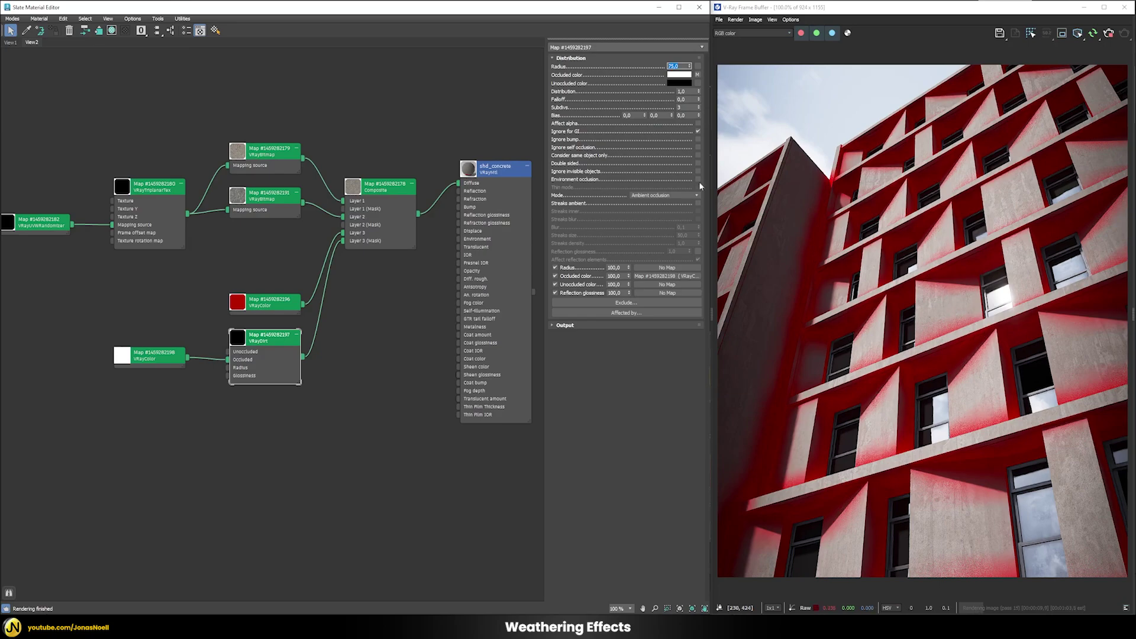
left_click(684, 116)
key("Return")
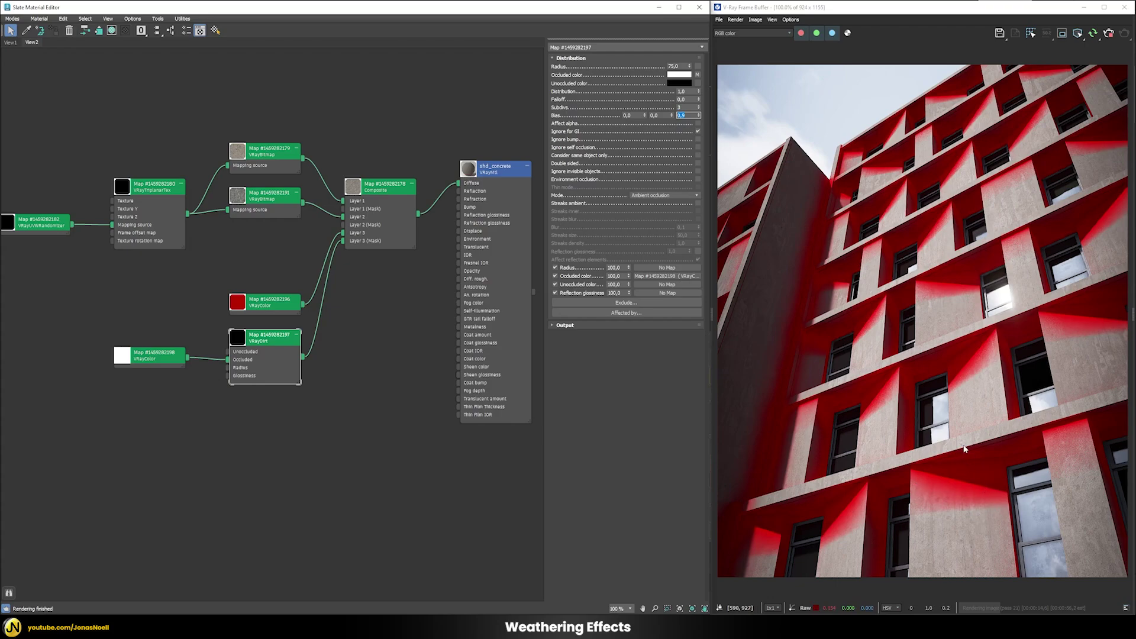
Add a VRayBitmap of texDirt_004_2K.jpg, connect it to the VRayDirt's radius, and align its node beneath the white VRayColor
left_click(202, 417)
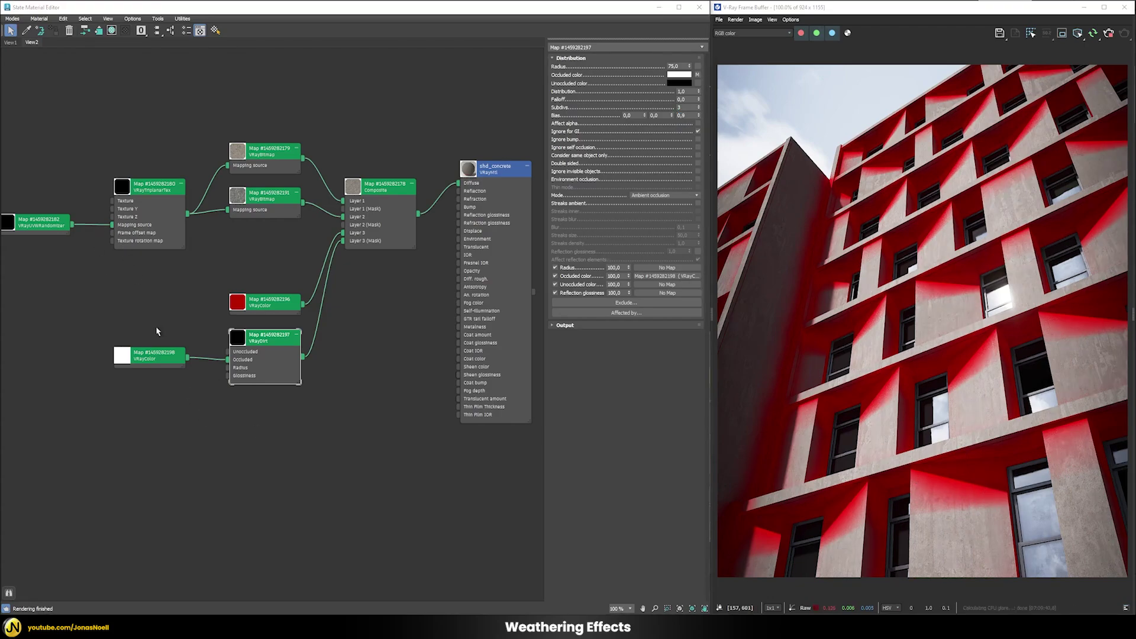
right_click(189, 420)
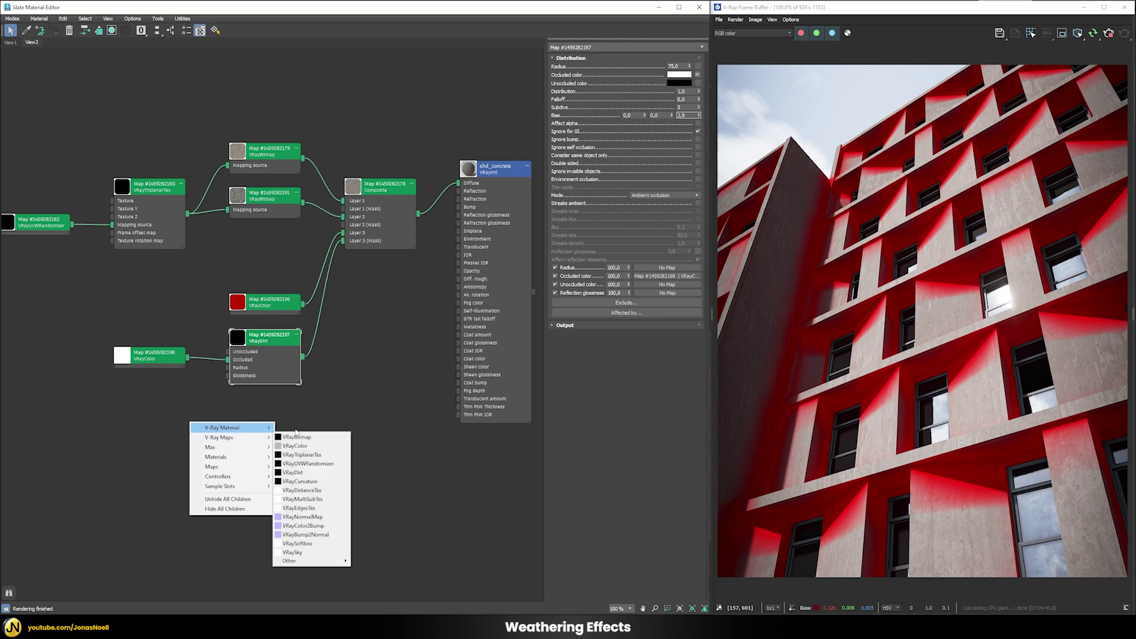
left_click(305, 437)
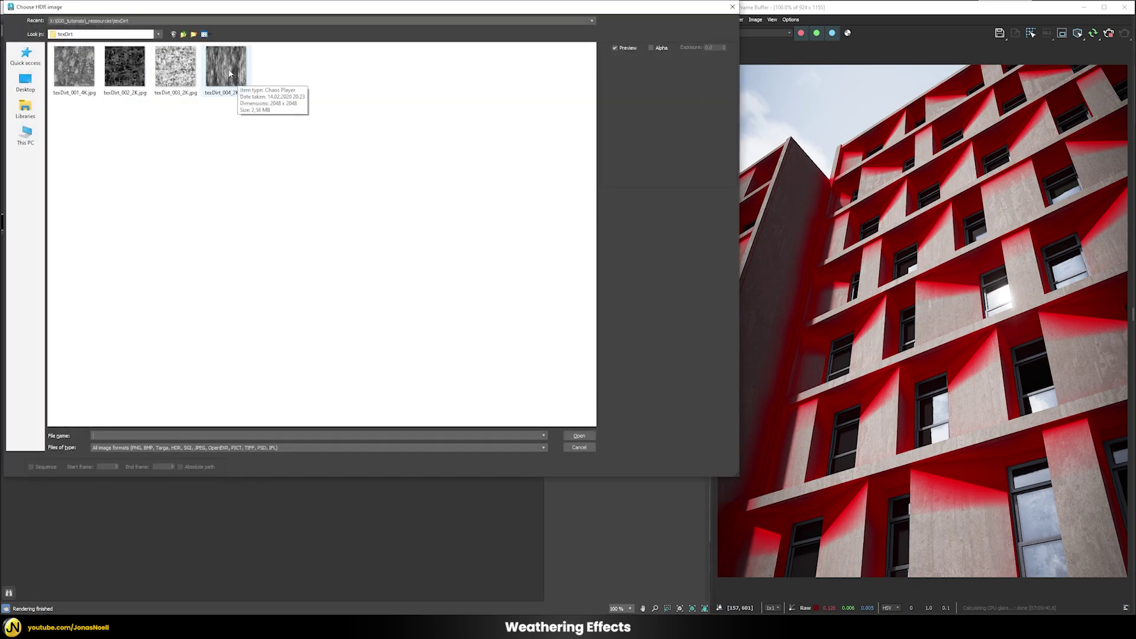
double_click(231, 74)
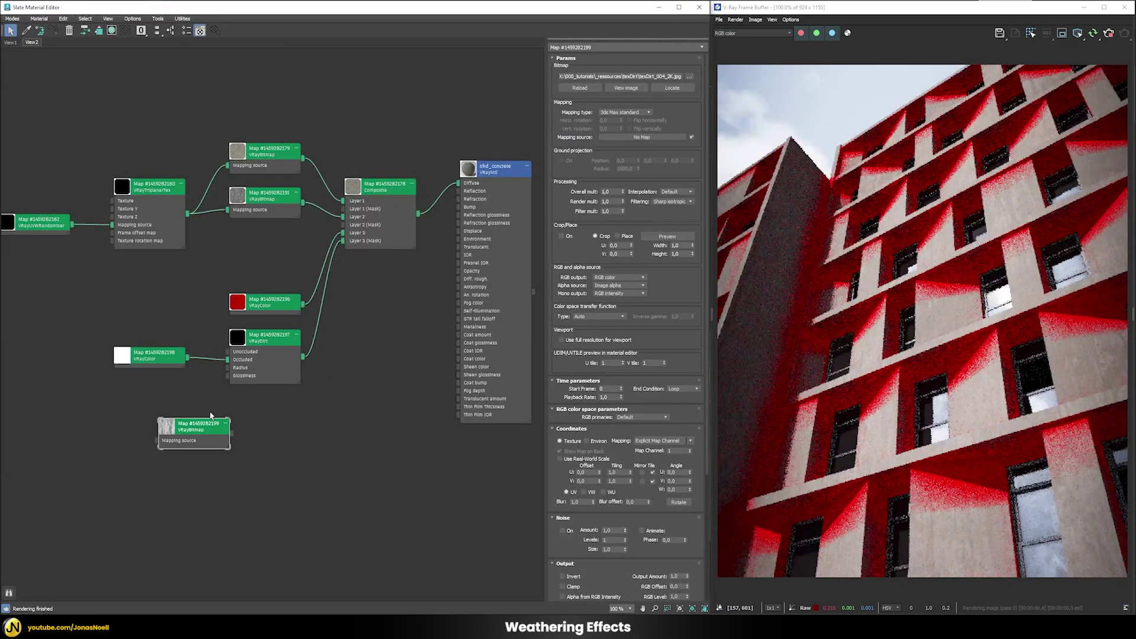
left_click_drag(203, 431, 698, 67)
double_click(234, 355)
left_click(338, 339)
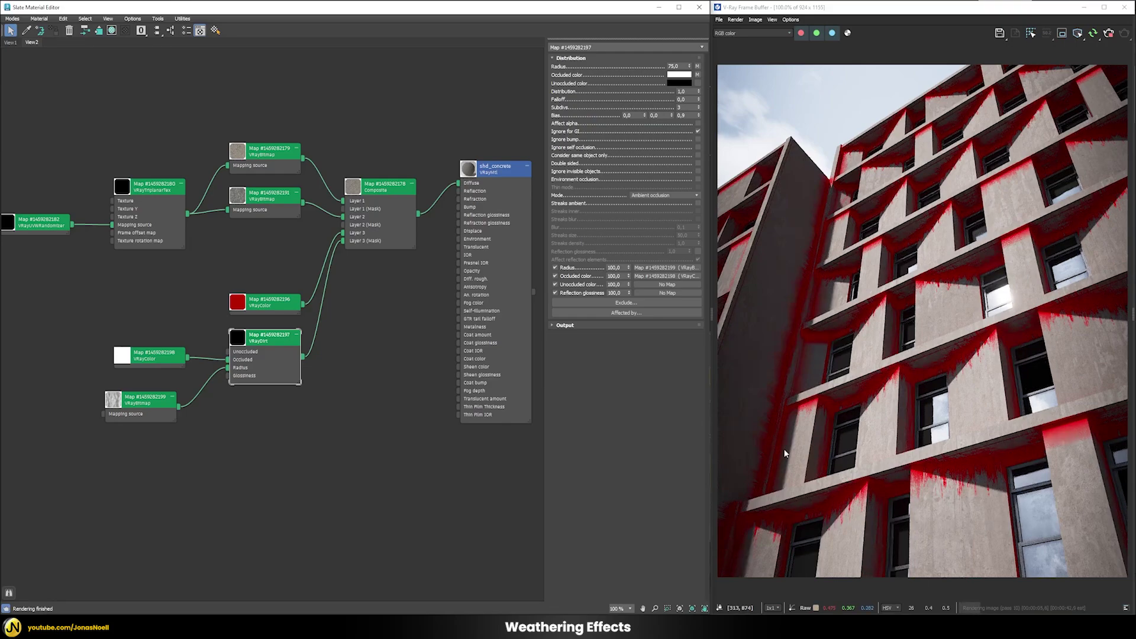
left_click_drag(147, 404, 155, 396)
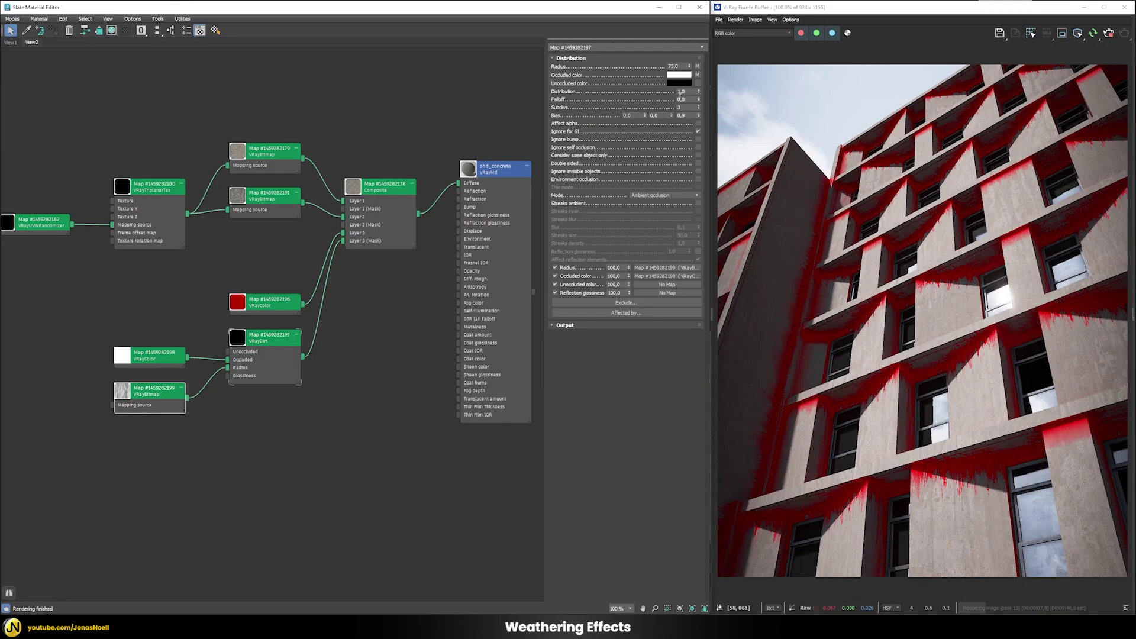
Set the VRayDirt radius to 150 and inspect the streaks up close on the rendered facade
double_click(678, 66)
type("15")
key("Return")
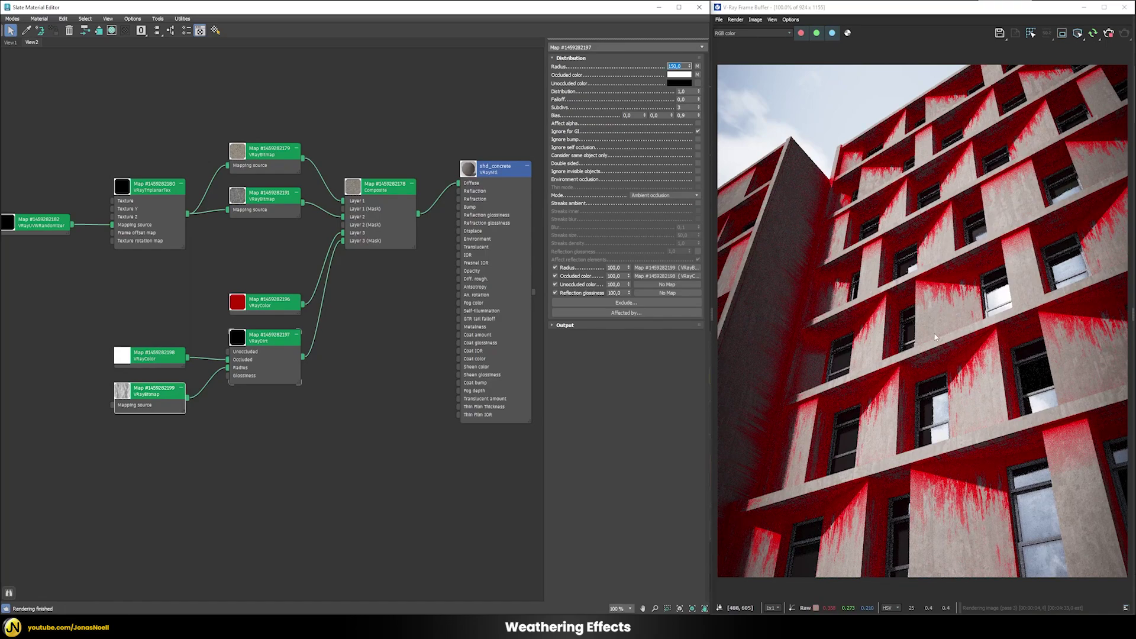
left_click(809, 442)
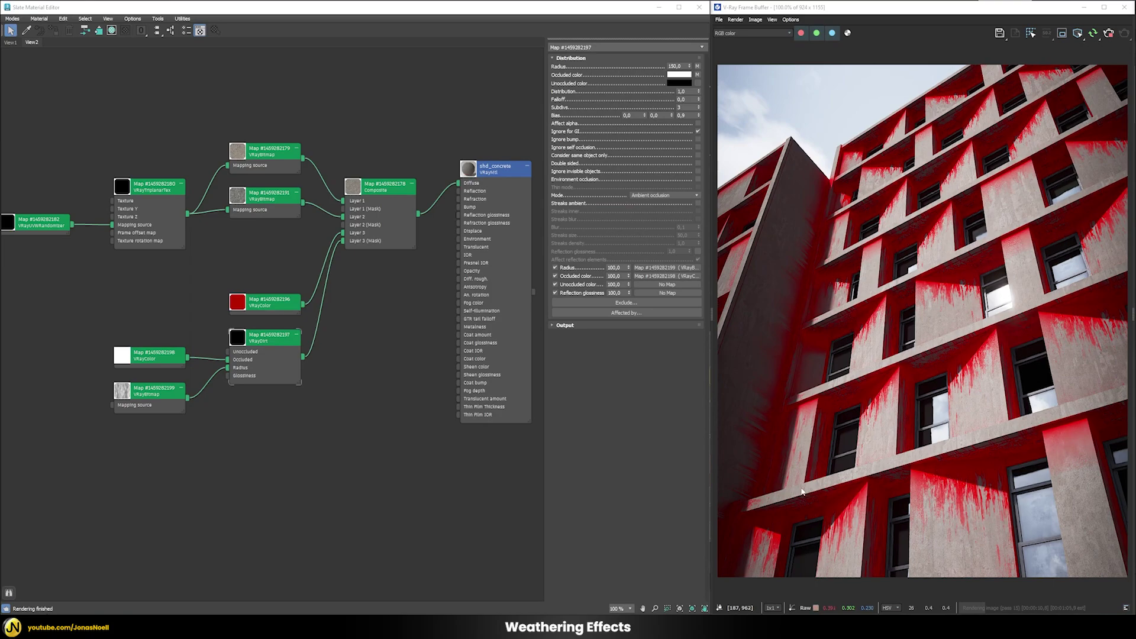
scroll(777, 474, "up", 1)
middle_click_drag(716, 329, 794, 357)
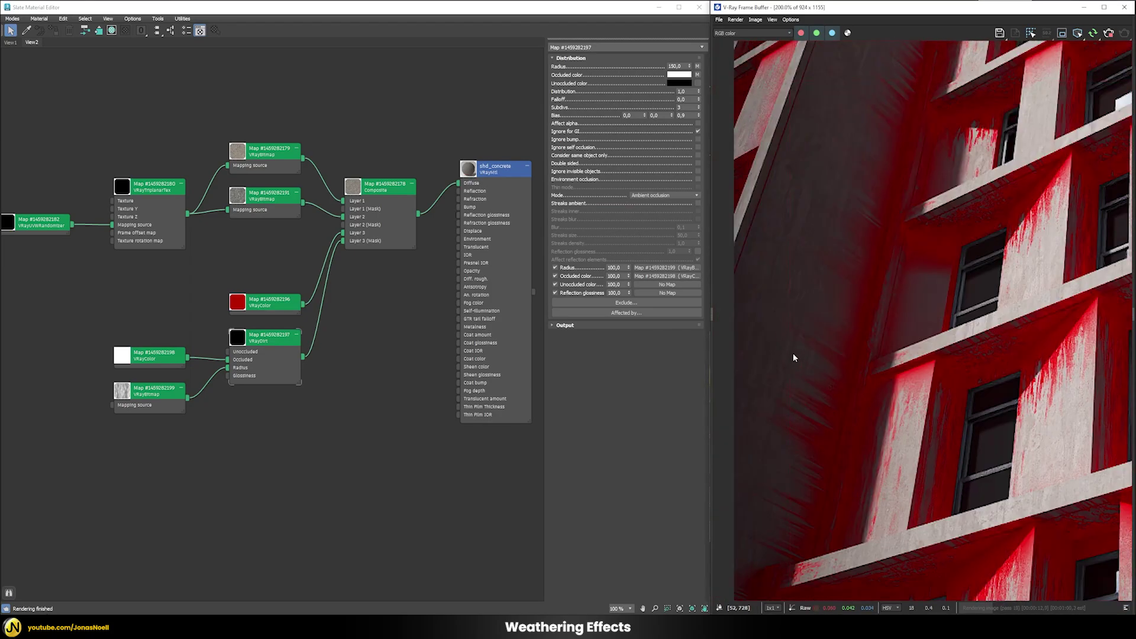
scroll(794, 358, "up", 1)
middle_click_drag(1025, 396, 983, 399)
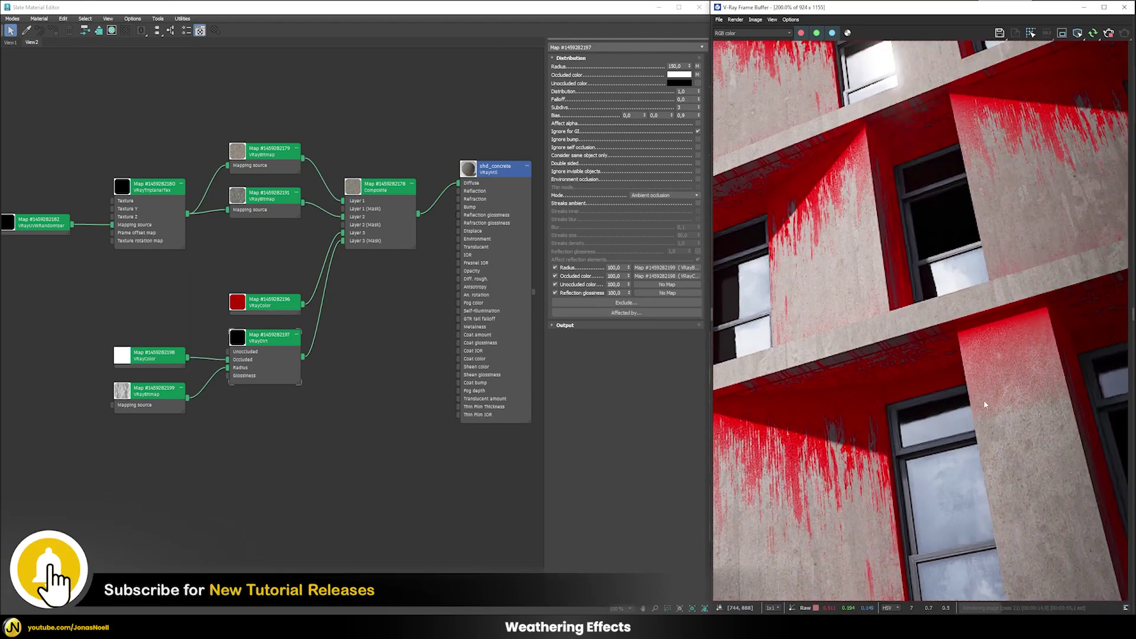
scroll(985, 392, "down", 1)
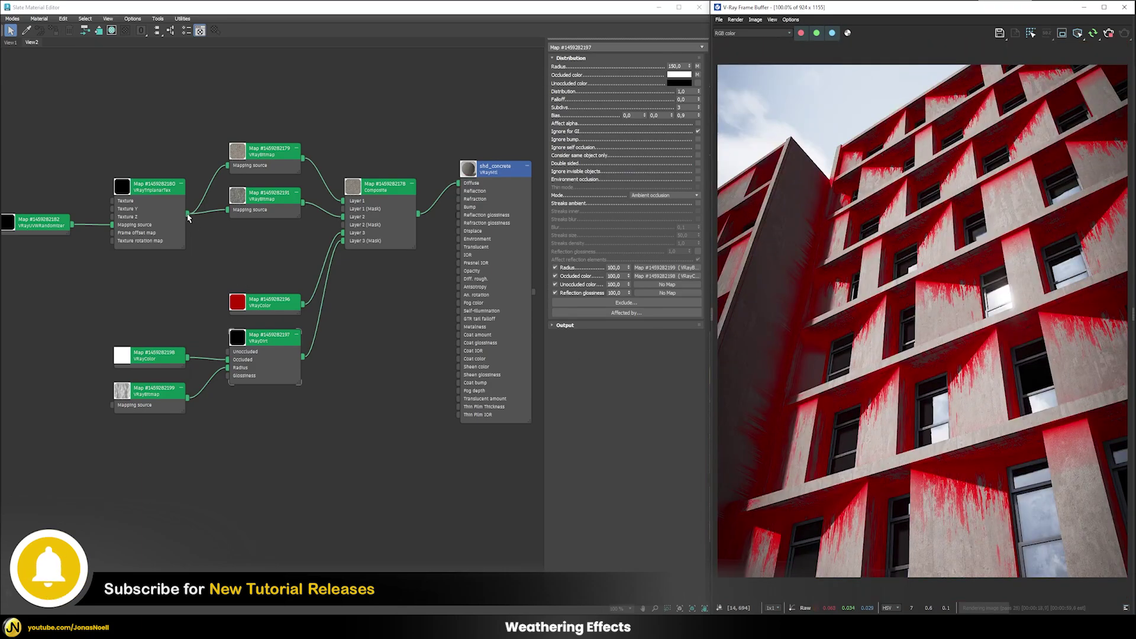
Feed the VRayTriplanarTex into the mapping source of the streak VRayBitmap and inspect the streaks on the rendered facade
left_click_drag(199, 258, 112, 408)
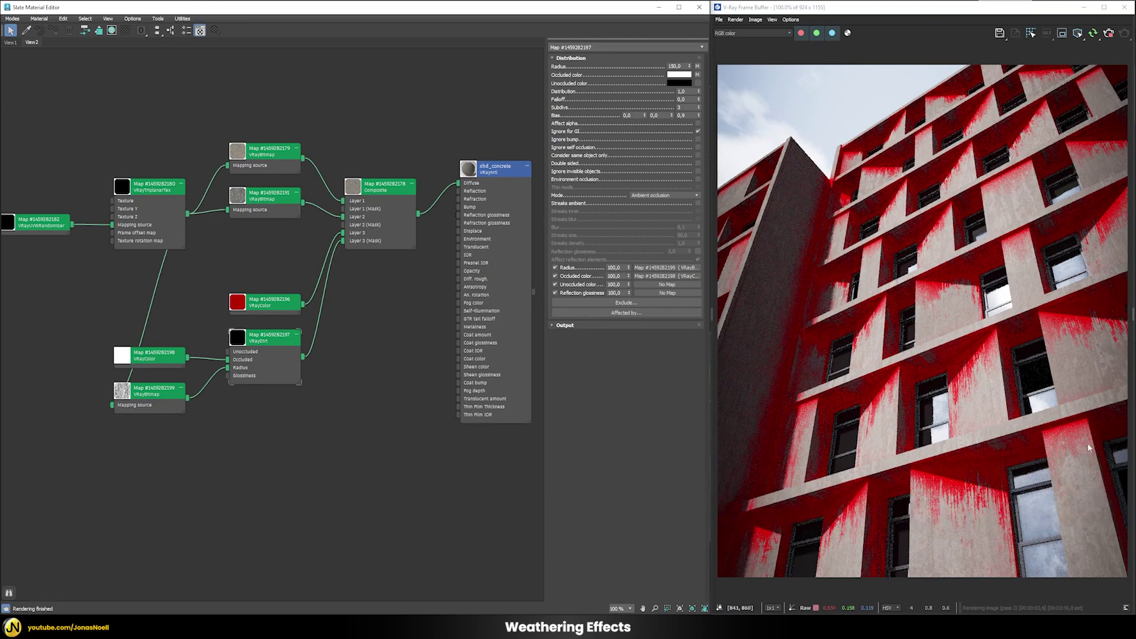
scroll(1088, 443, "up", 1)
middle_click_drag(872, 500, 924, 445)
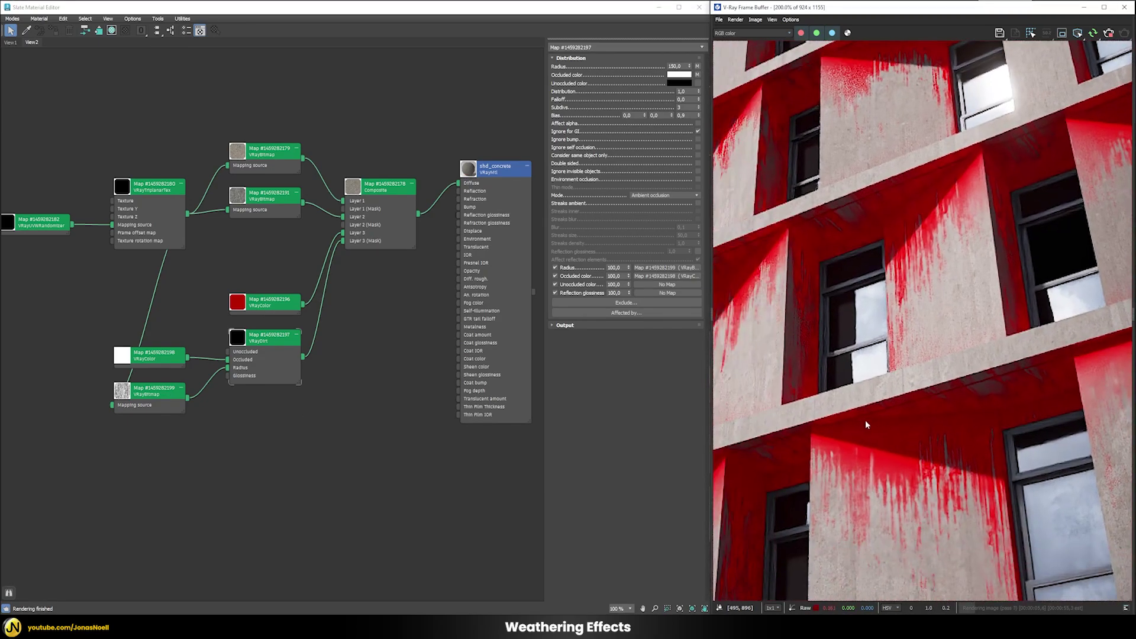
scroll(865, 424, "down", 1)
scroll(786, 316, "up", 1)
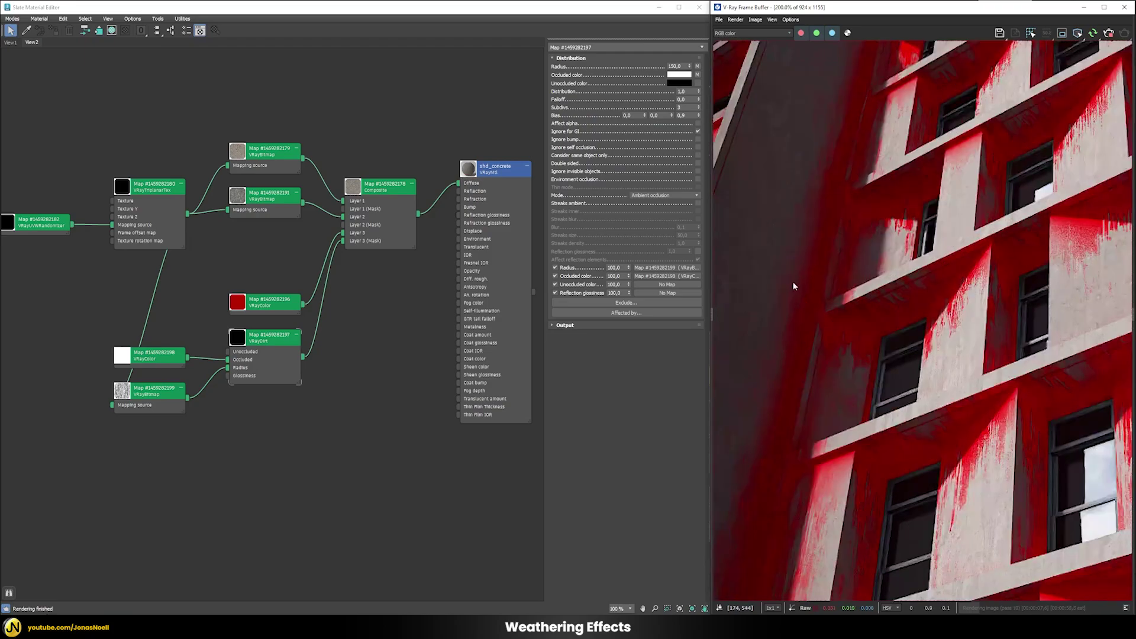
scroll(767, 369, "down", 1)
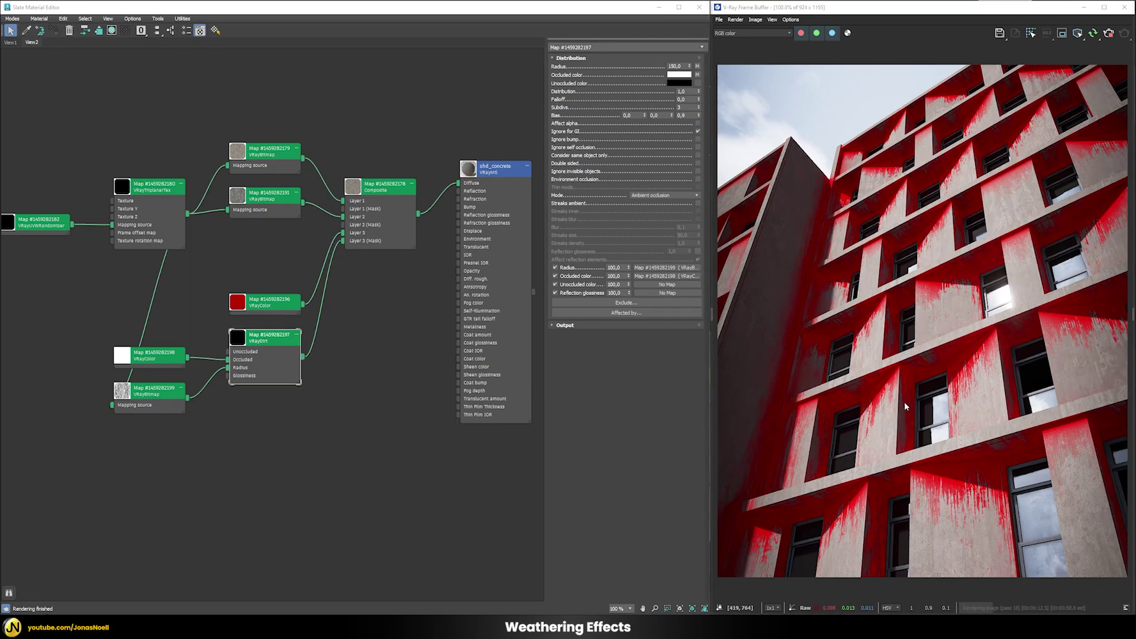
Change the streaks' red VRayColor to a dark brown of red 0.067, green 0.055 and blue 0.051
double_click(256, 308)
right_click(688, 122)
left_click(698, 133)
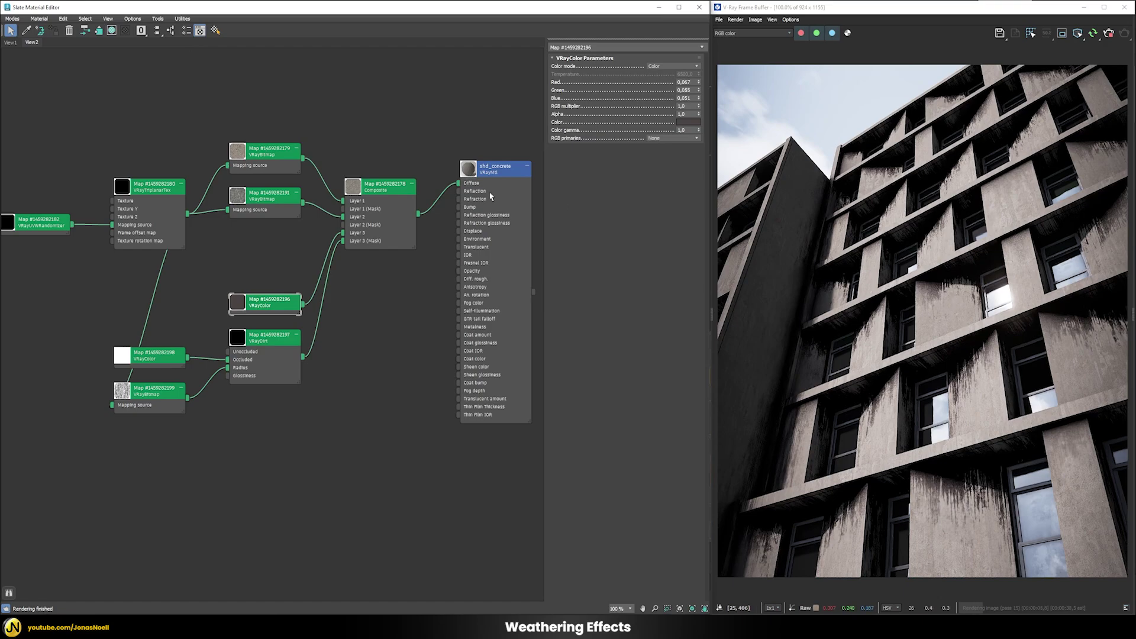
Lower the Composite's Layer 3 opacity, trying 50 and settling on 25, and inspect the streaks on the render
double_click(390, 193)
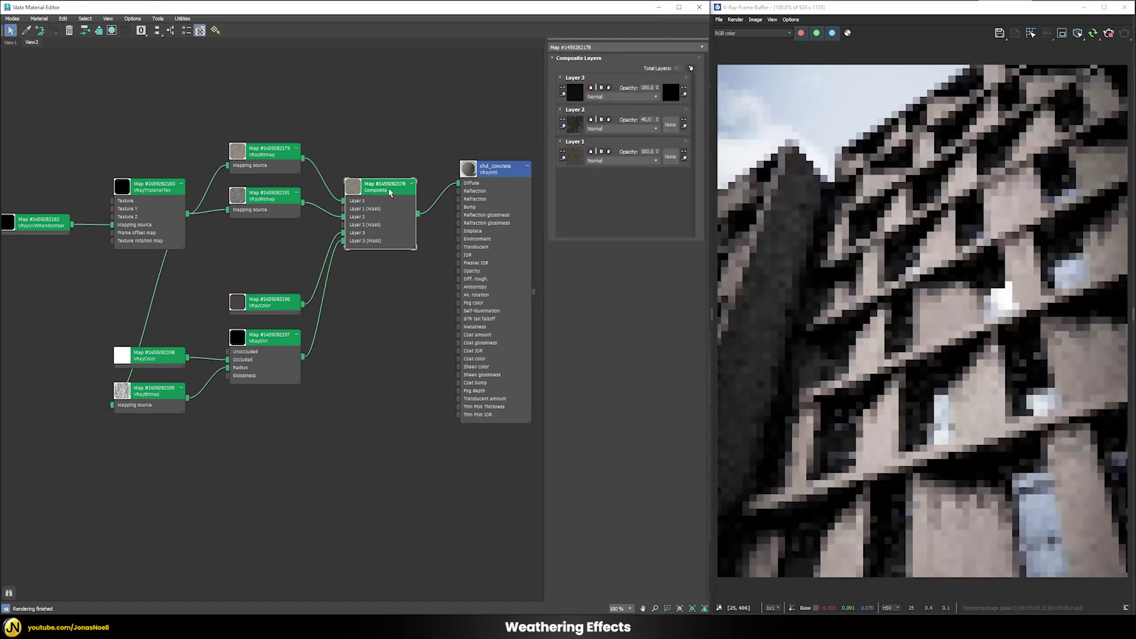
double_click(647, 87)
type("50")
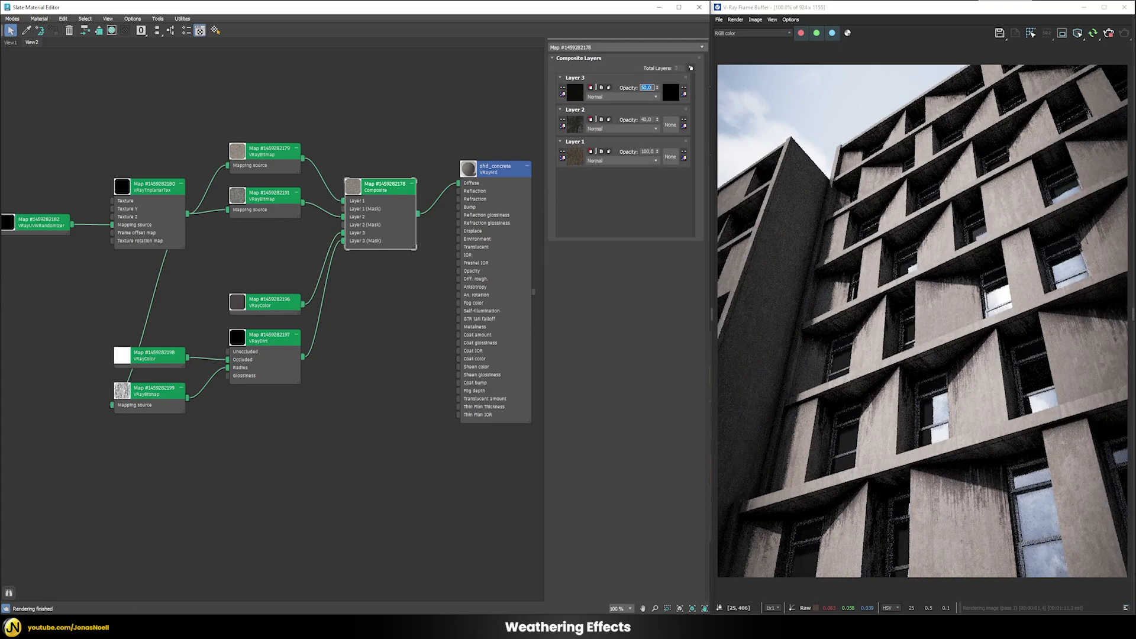
type("2")
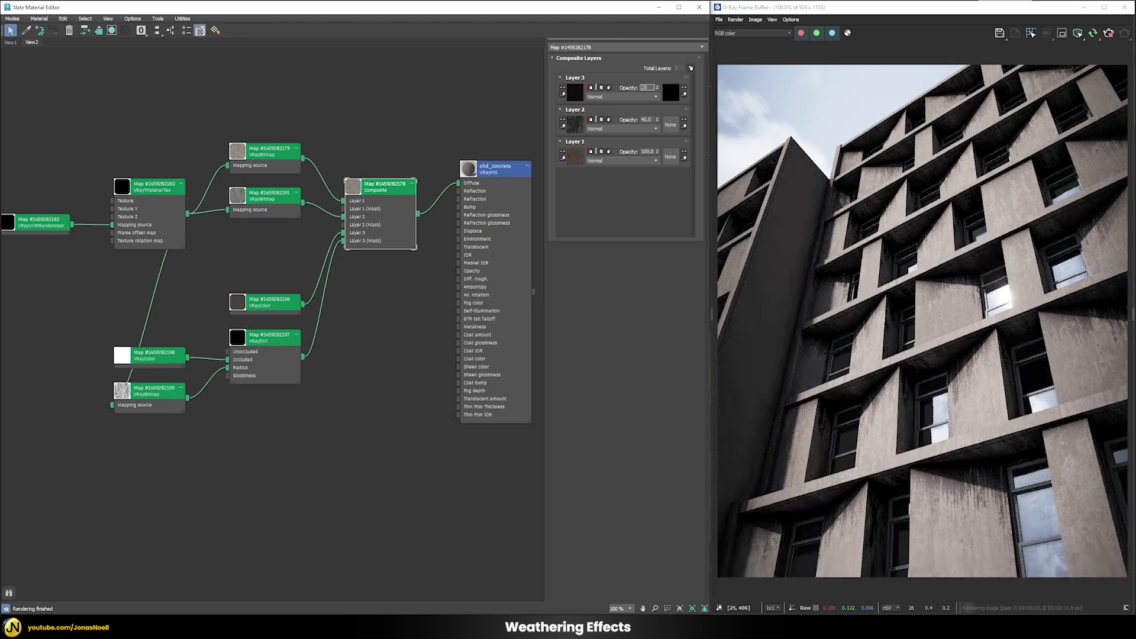
type("5")
key("Return")
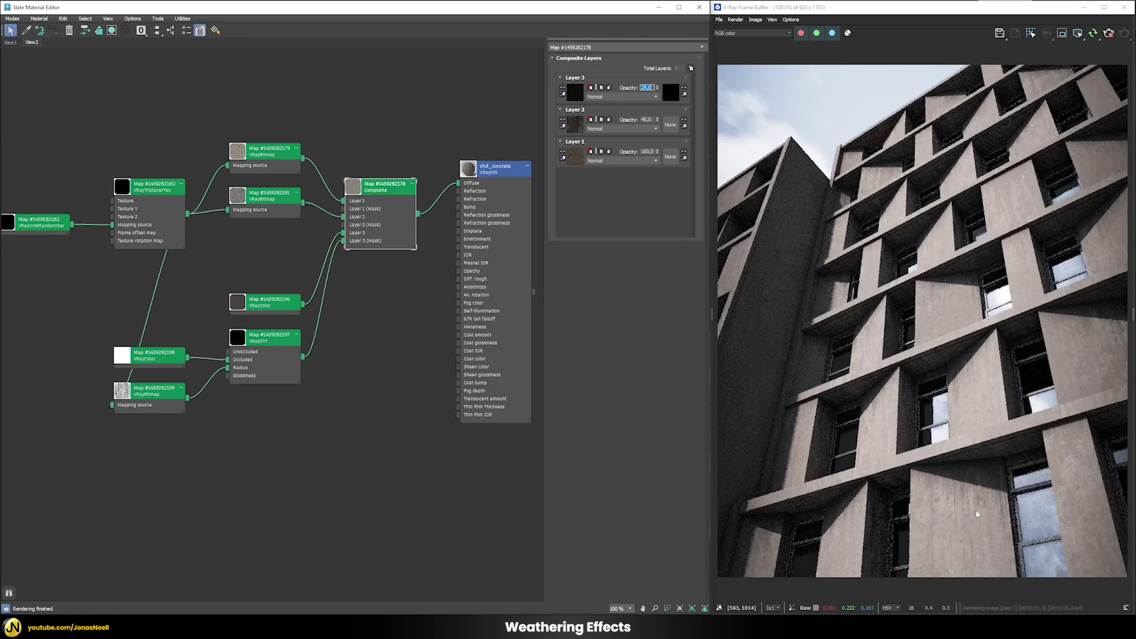
scroll(967, 505, "up", 2)
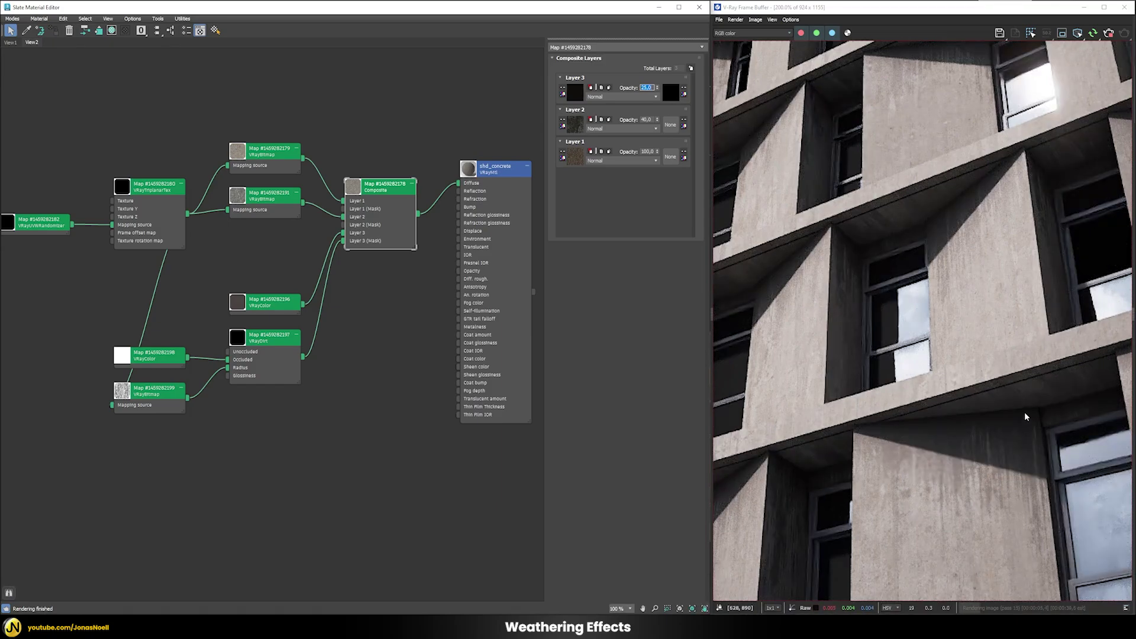
scroll(879, 472, "down", 2)
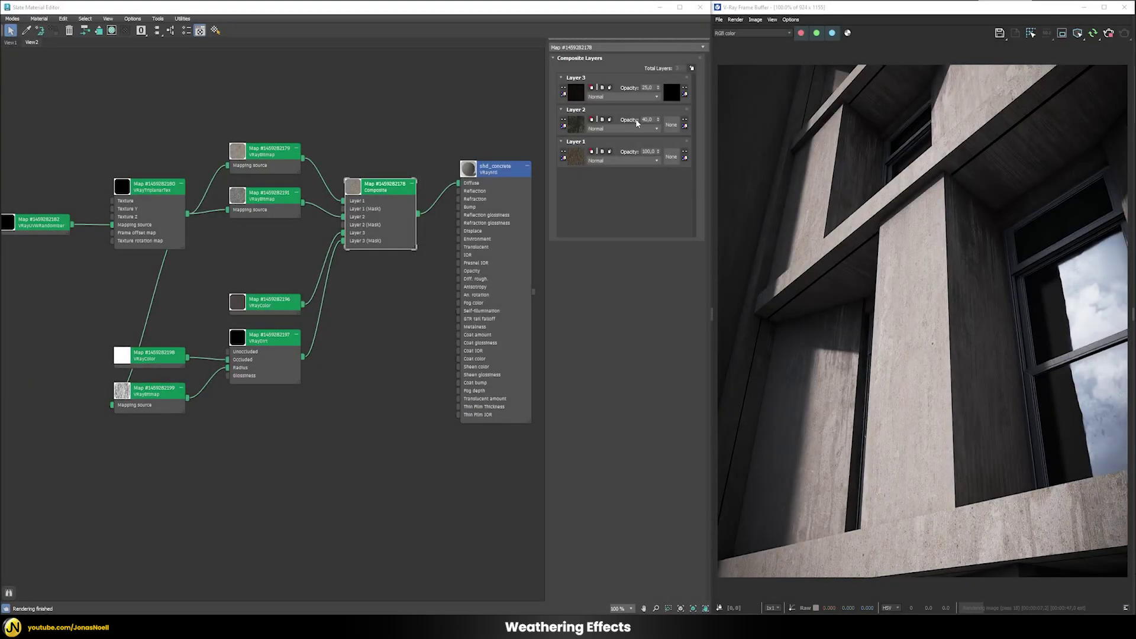
Name the Composite's Layer 3 "streaks" and add a fourth layer named "dirt"
left_click(603, 91)
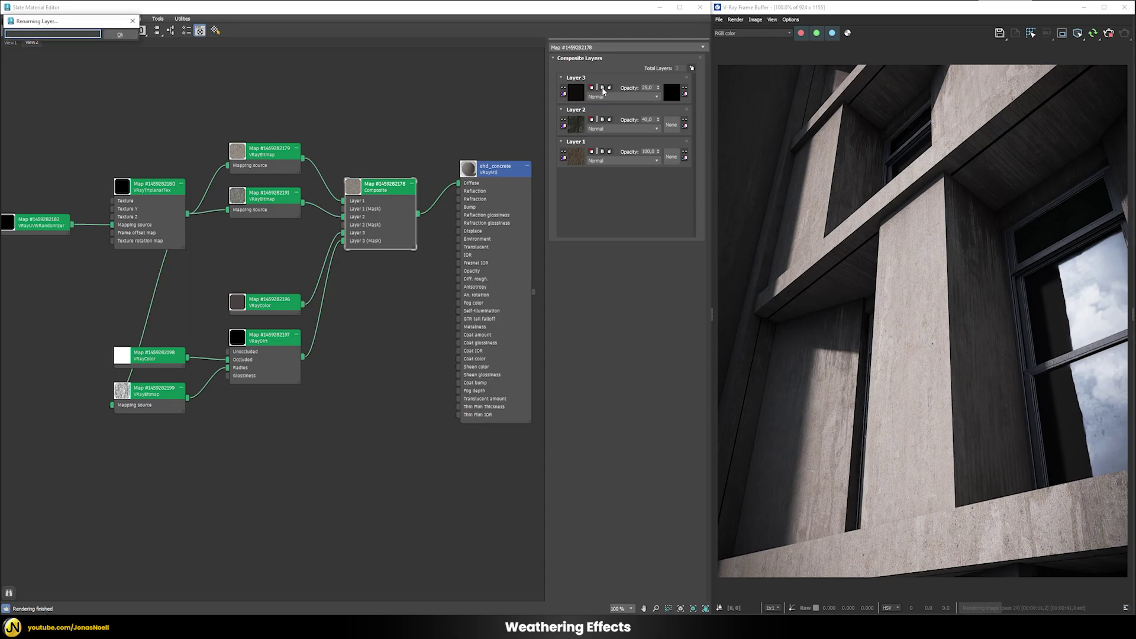
type("streaks")
key("Return")
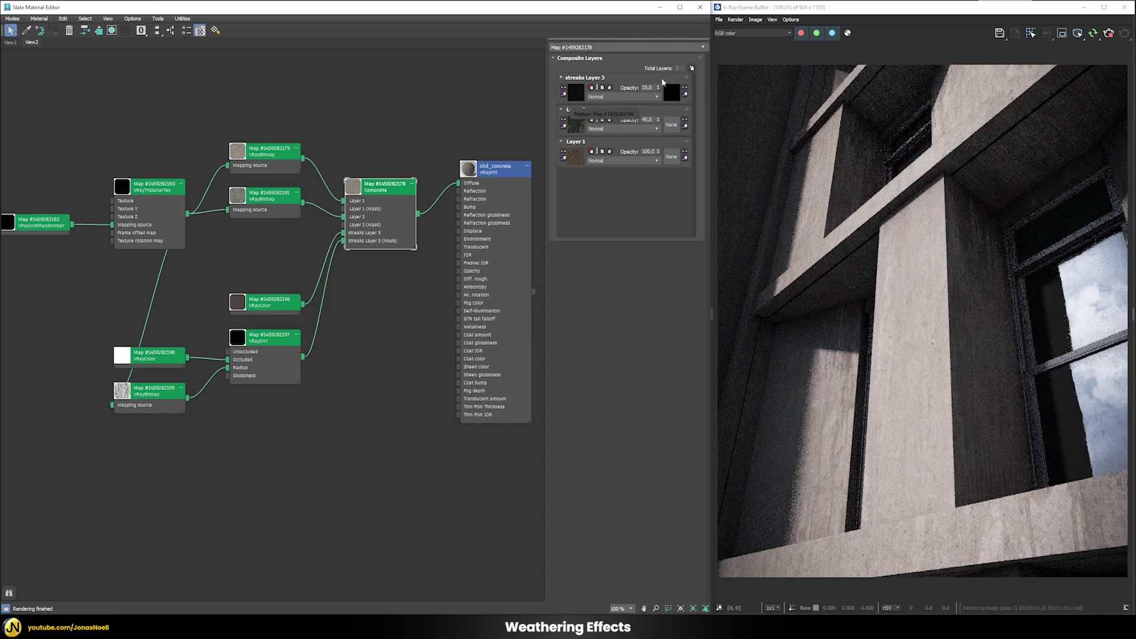
left_click(692, 69)
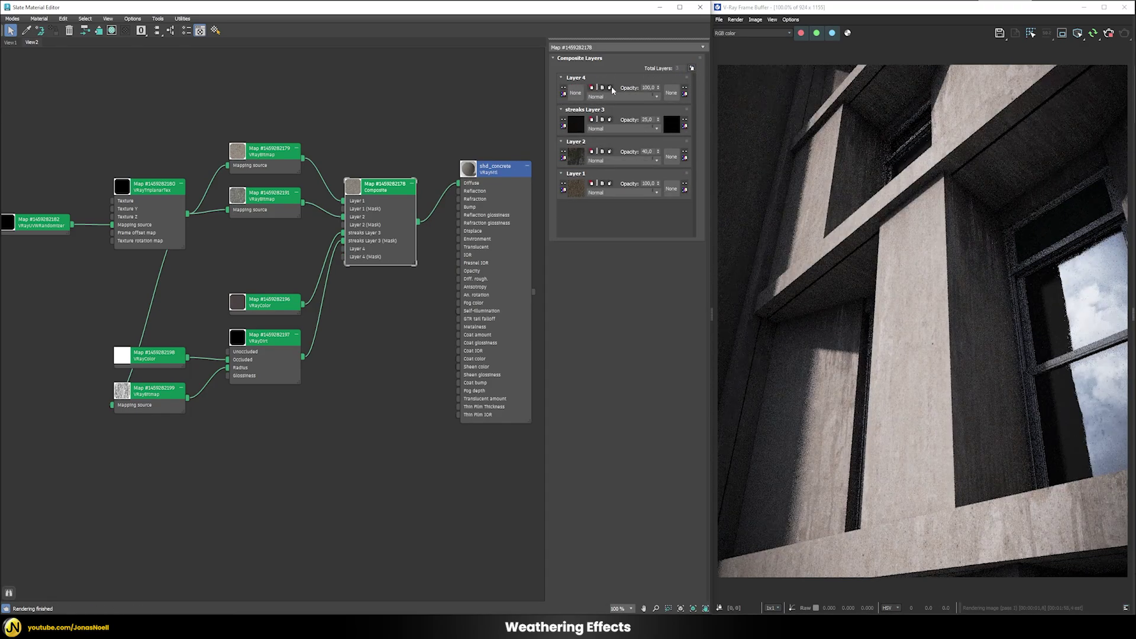
left_click(602, 87)
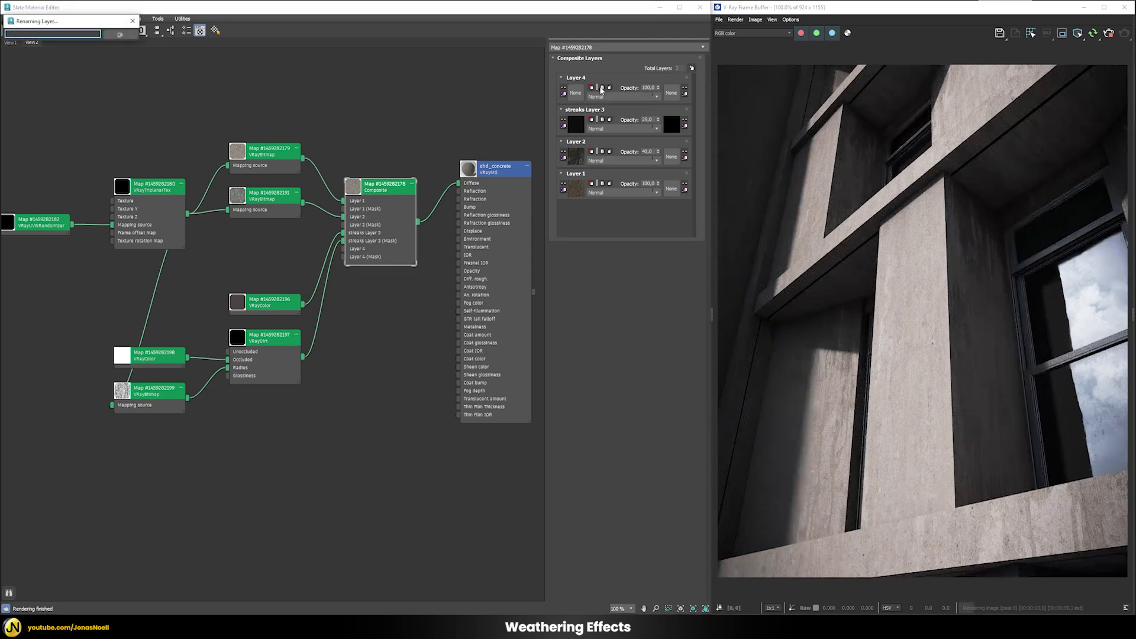
type("dirt")
key("Return")
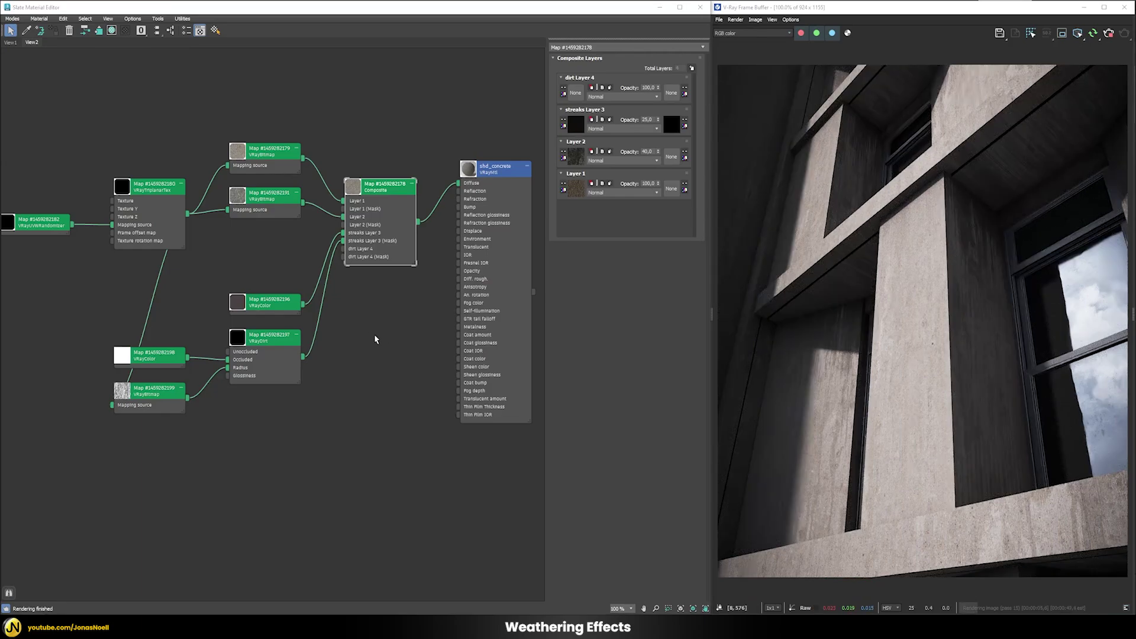
Duplicate the streak VRayColor, the VRayDirt and its two input nodes beneath the originals, and open the copied VRayDirt's parameters
mouse_move(369, 295)
left_mouse_down()
mouse_move(199, 429)
mouse_move(160, 425)
left_mouse_up()
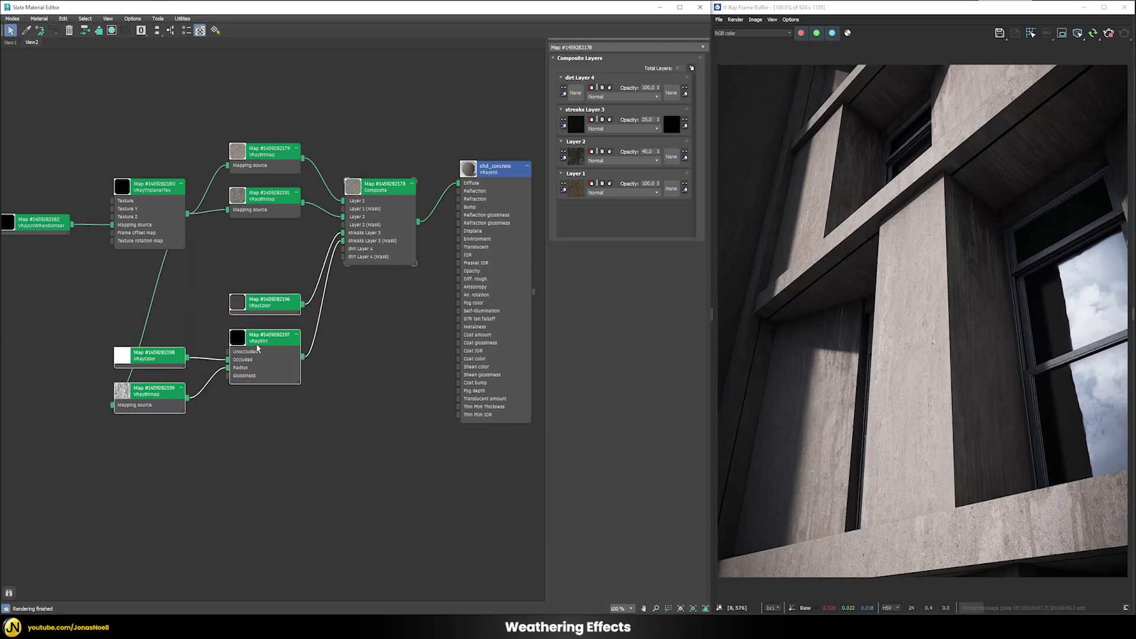
left_click_drag(261, 342, 256, 463, "shift")
double_click(256, 463)
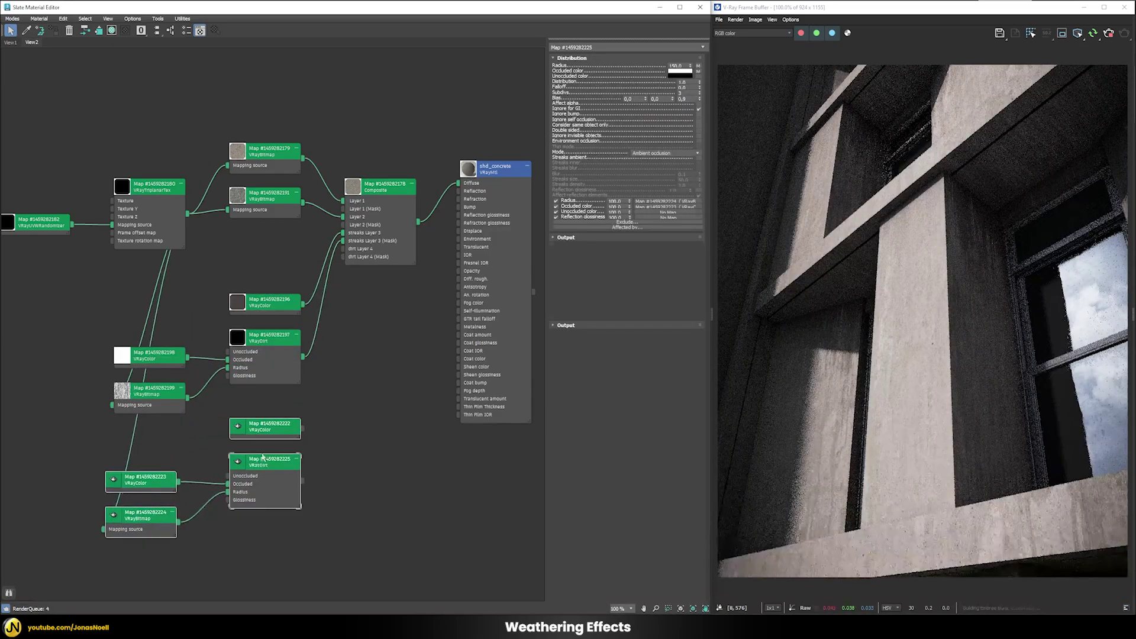
Set the duplicated streak VRayColor to pure red
double_click(265, 426)
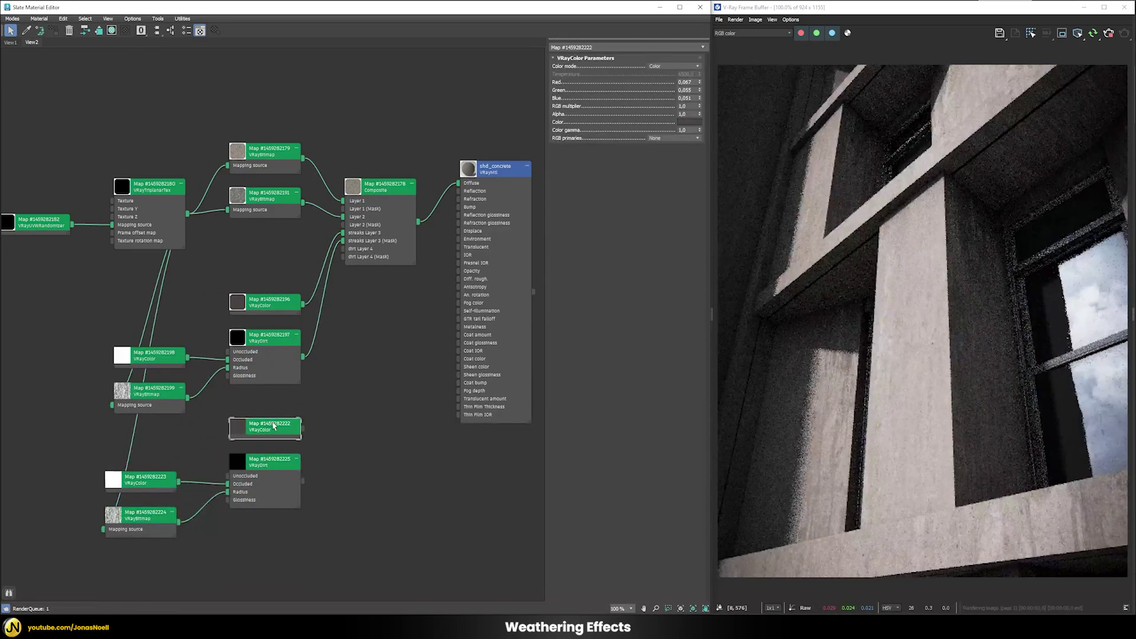
left_click(688, 122)
left_click_drag(532, 31, 538, 28)
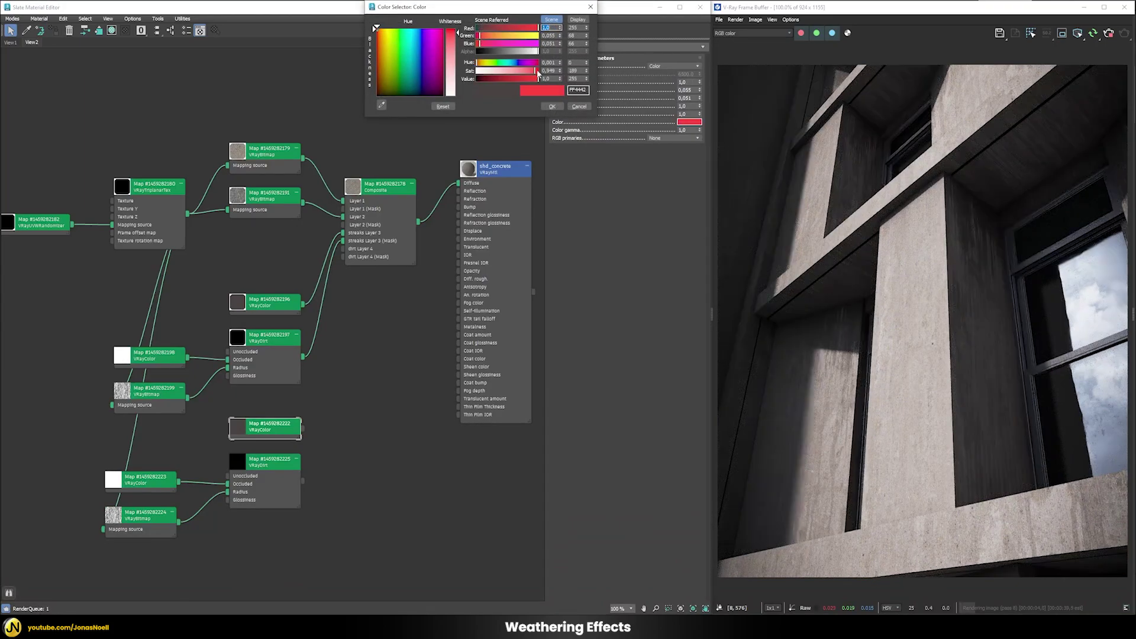
left_click_drag(491, 70, 539, 71)
left_click(552, 107)
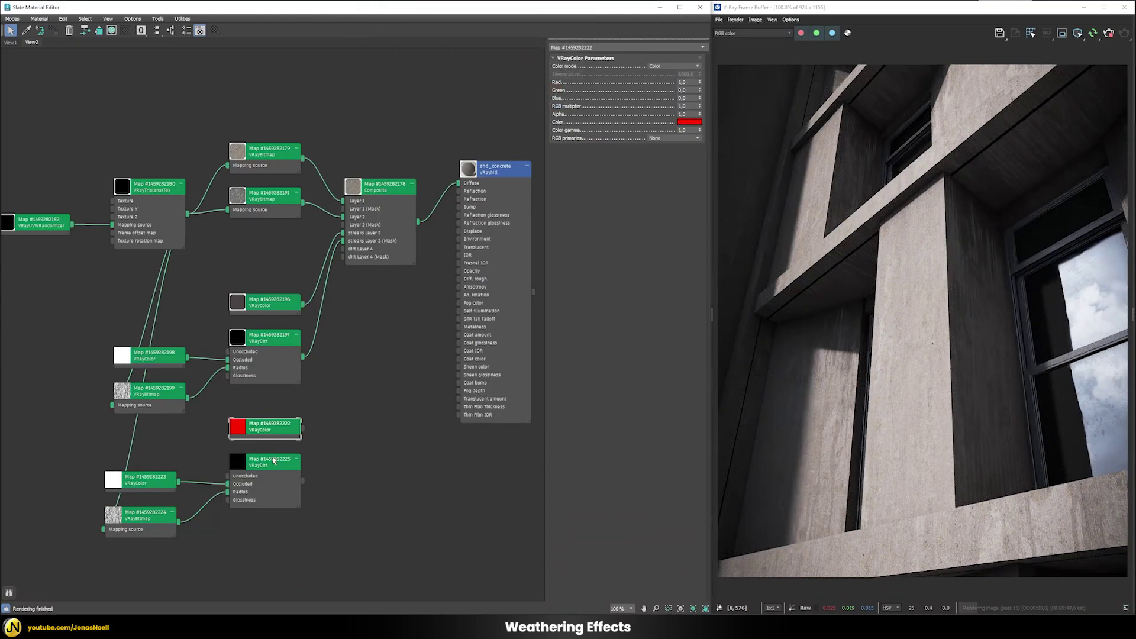
Set the duplicated VRayDirt's radius to 10
double_click(265, 465)
double_click(678, 68)
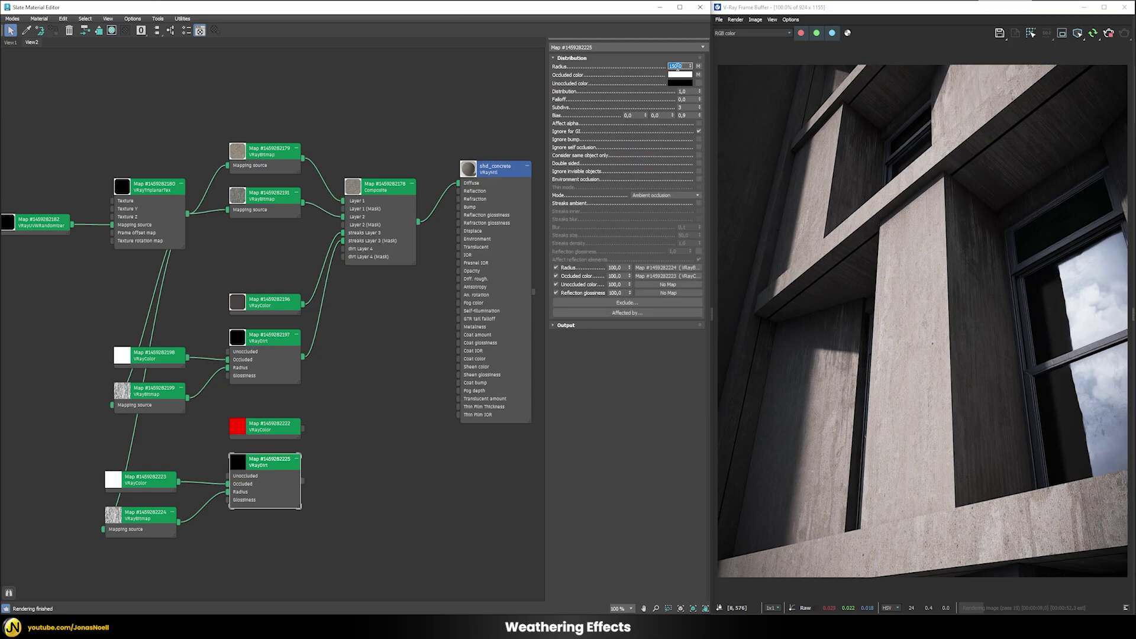
type("10")
key("Return")
Connect the red VRayColor to the Composite's dirt layer and the duplicated VRayDirt to that layer's mask, both as instances
double_click(377, 196)
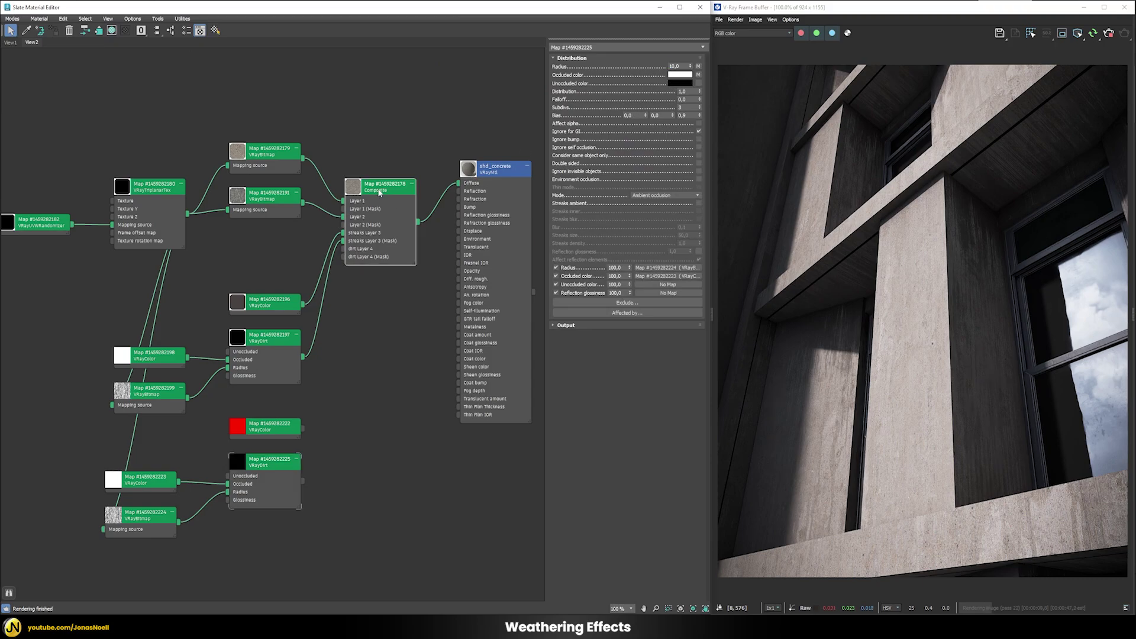
left_click_drag(302, 431, 580, 94)
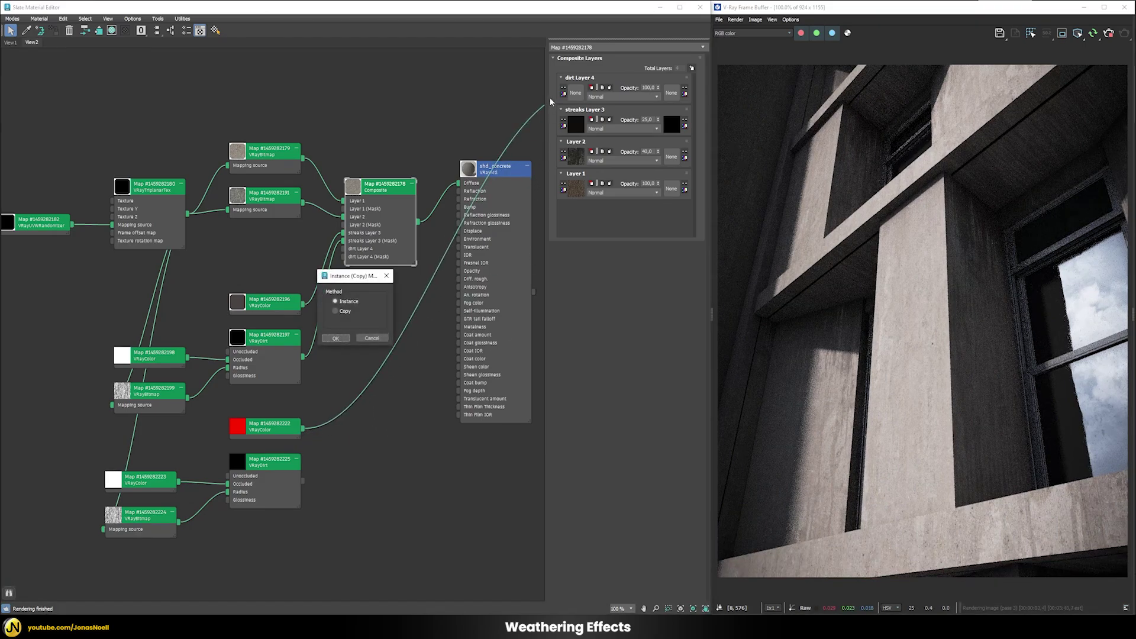
left_click(351, 334)
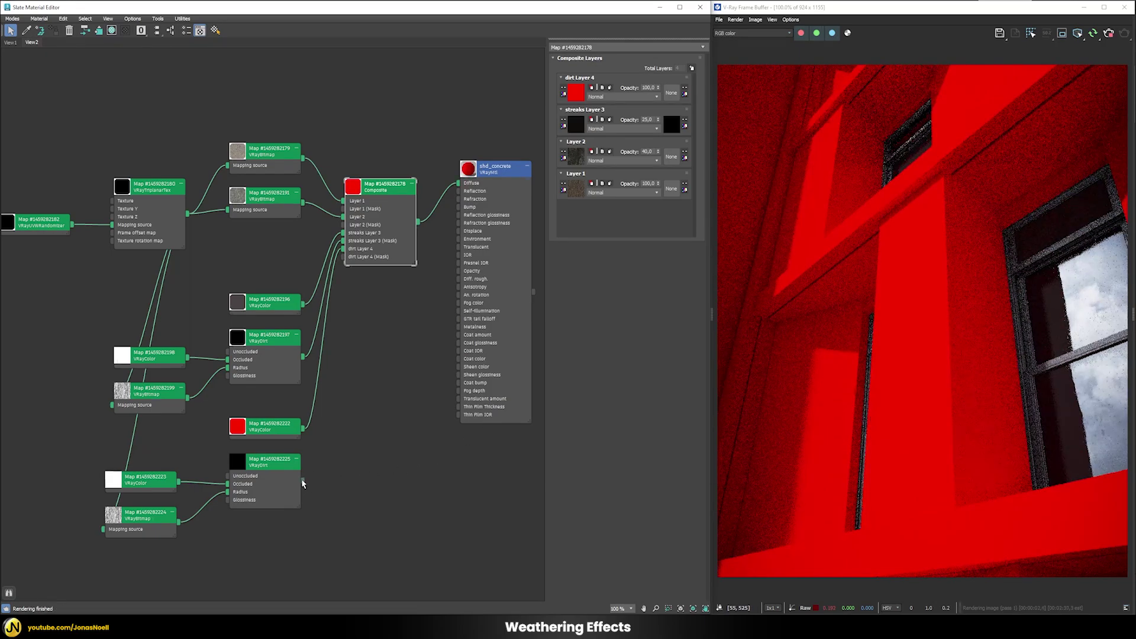
left_click_drag(303, 482, 672, 93)
left_click(334, 337)
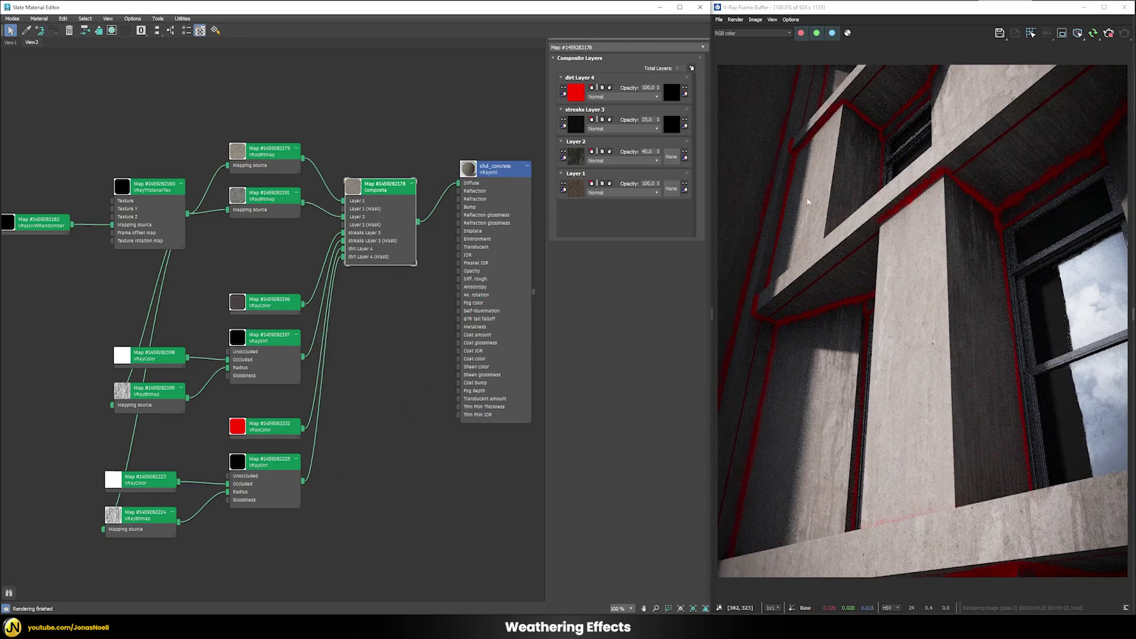
Switch the duplicated VRayDirt's mode to Inner occlusion
double_click(275, 469)
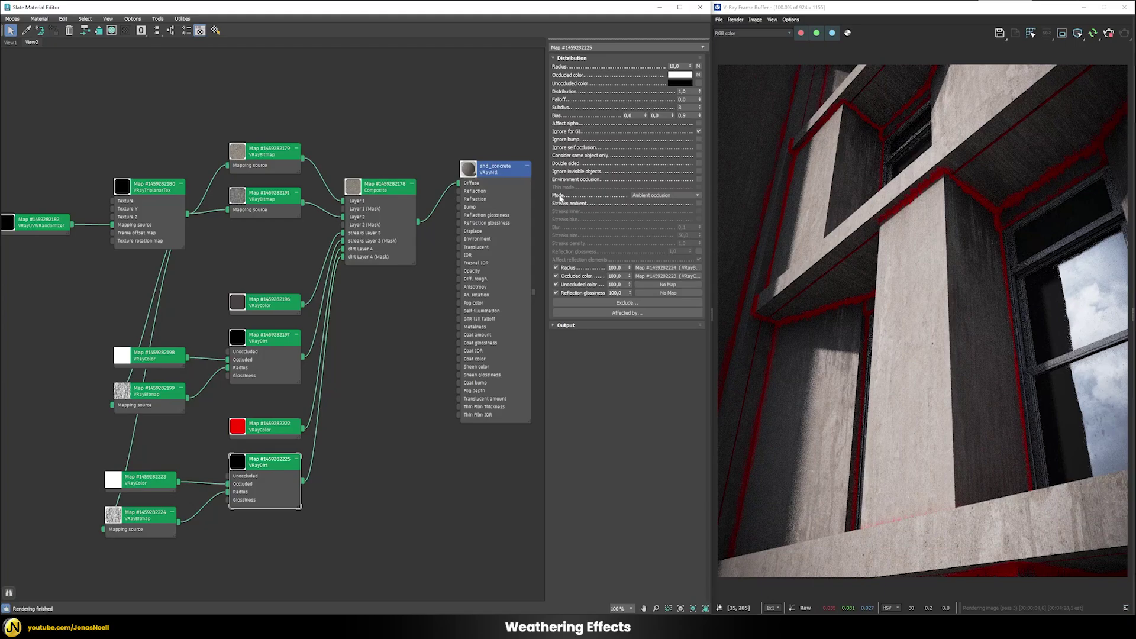
left_click(652, 195)
left_click(651, 236)
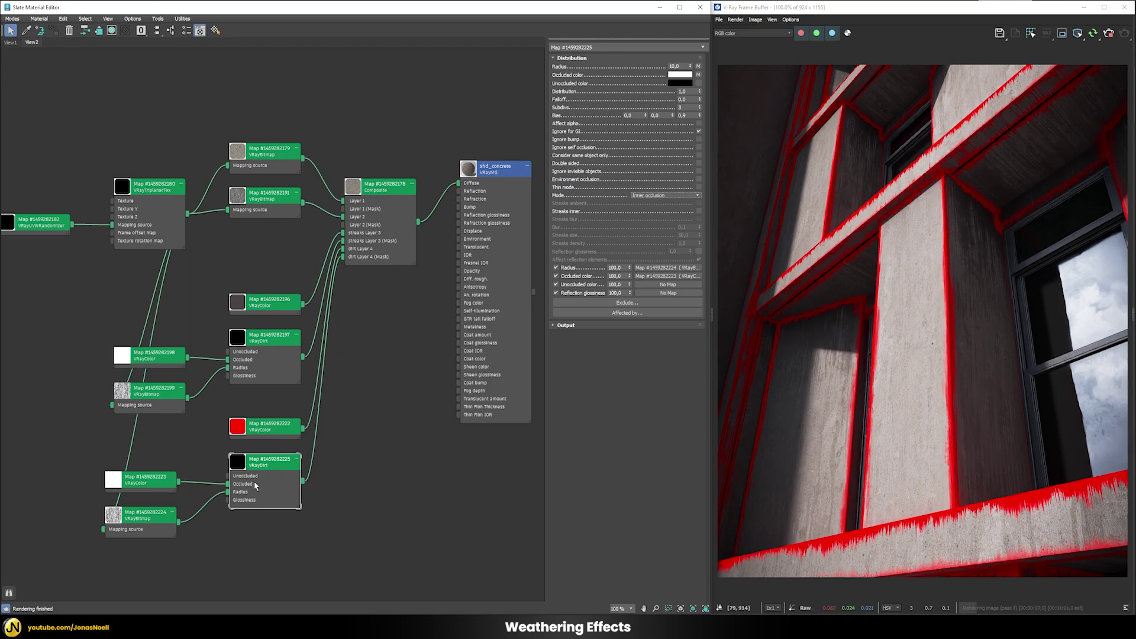
Load texDirt_003_2K.jpg into the duplicated VRayBitmap and reset the connected VRayDirt's Z bias to 0
double_click(145, 512)
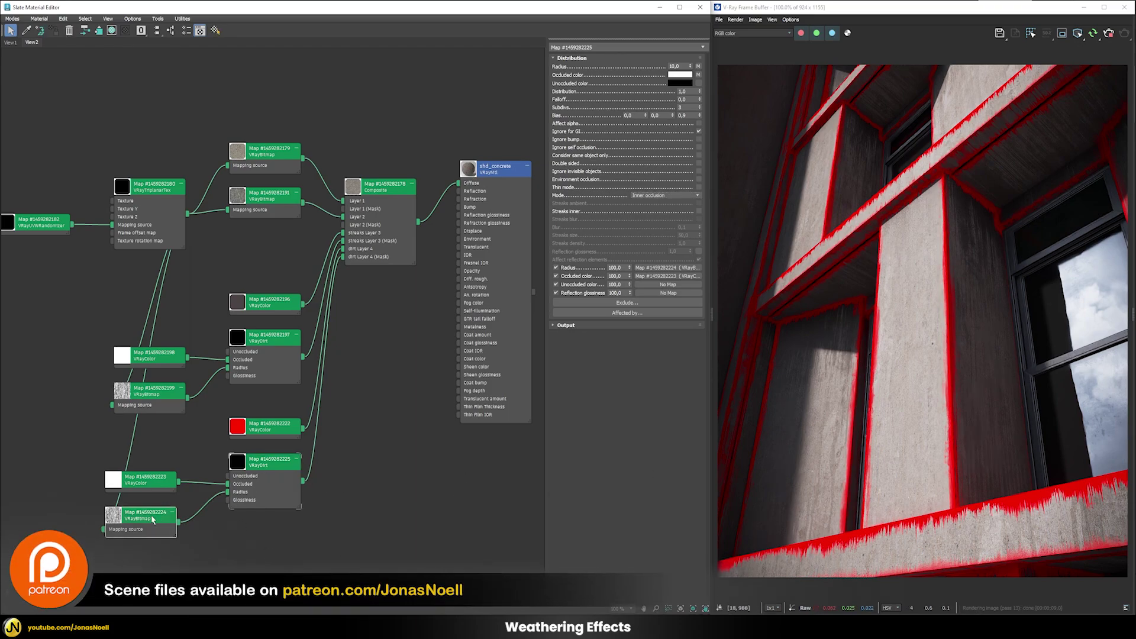
left_click(690, 76)
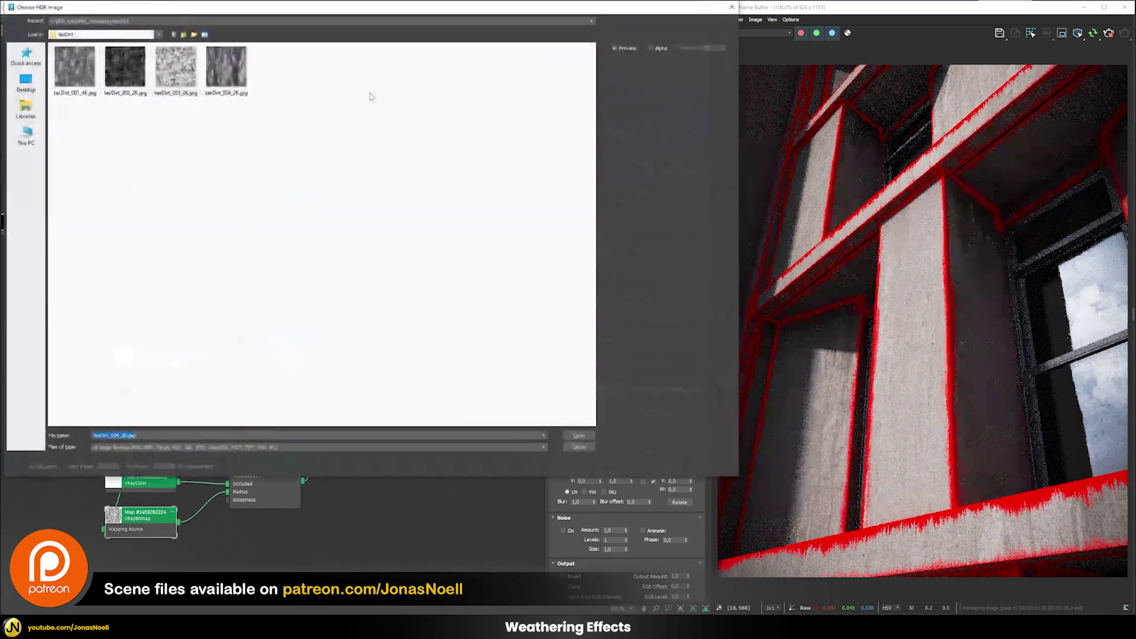
double_click(188, 83)
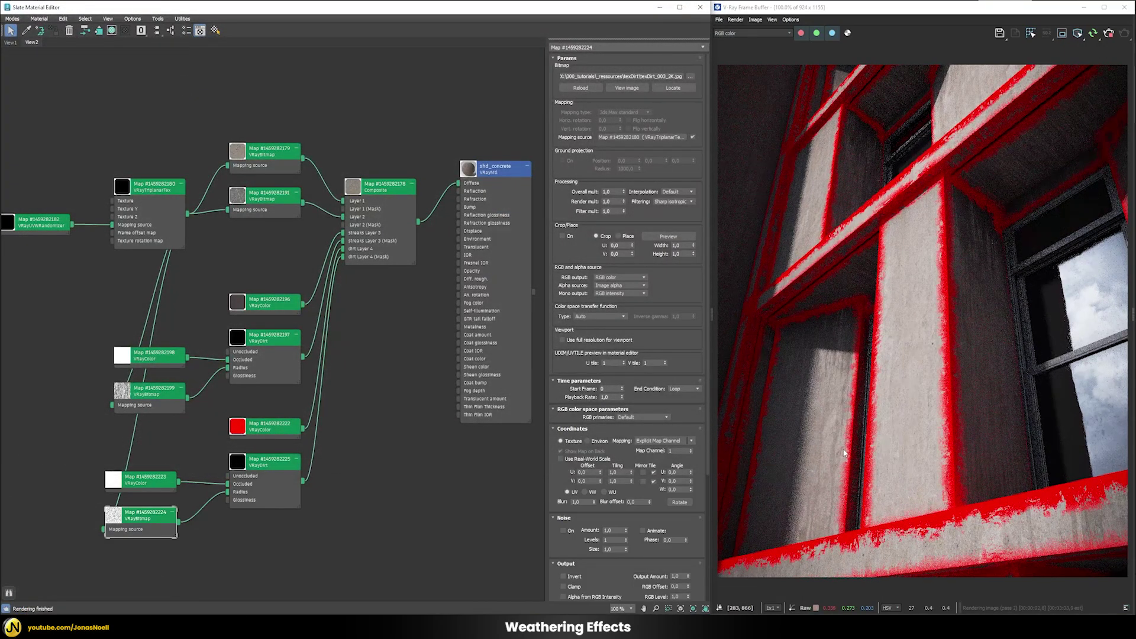
left_click(258, 466)
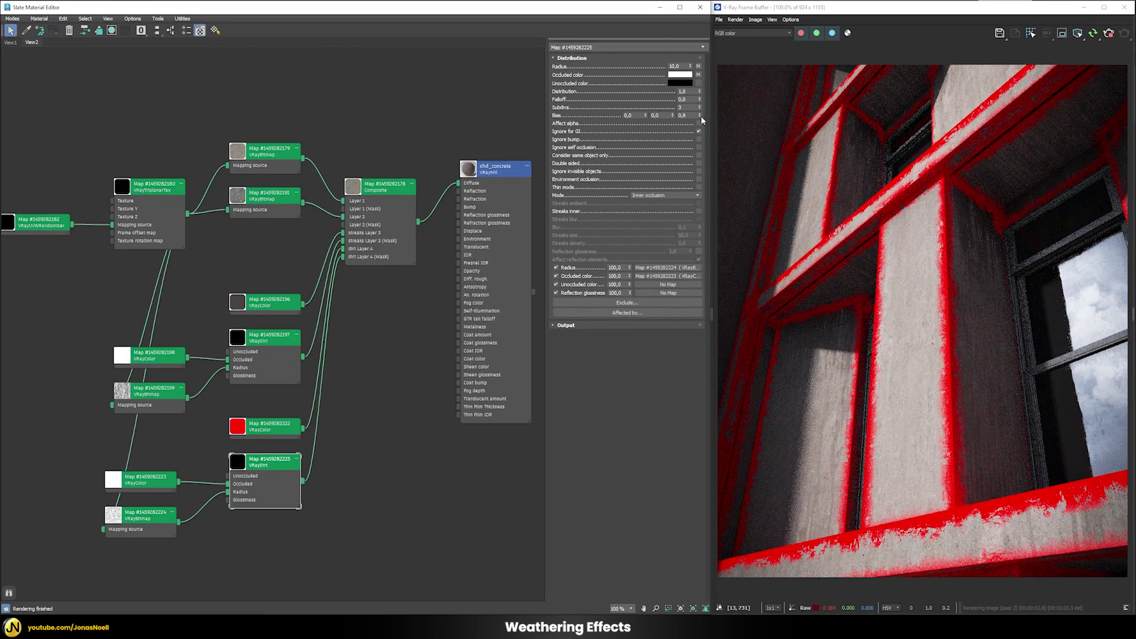
right_click(700, 116)
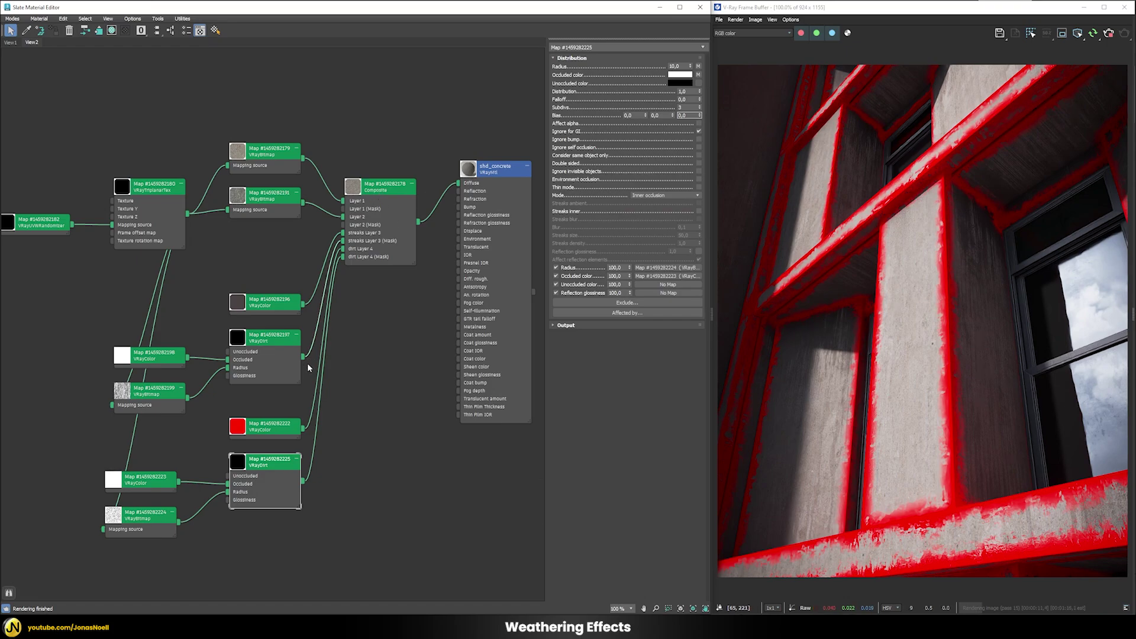
Change the red VRayColor that feeds the Composite's dirt layer to pure black
double_click(269, 427)
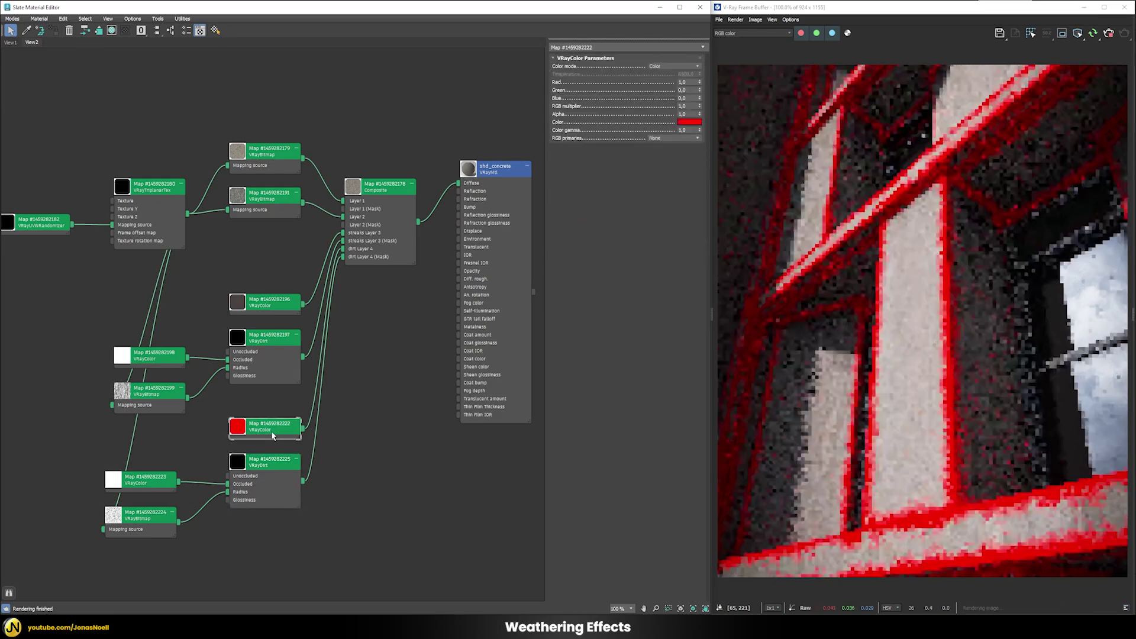
left_click(686, 122)
left_click_drag(600, 77, 559, 77)
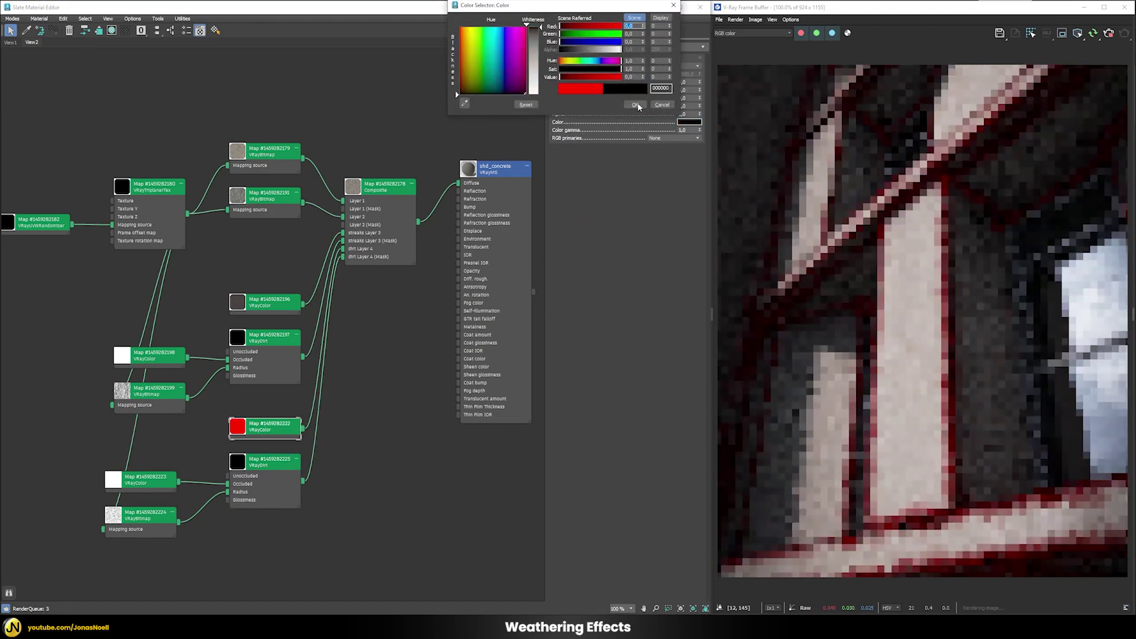
left_click(635, 105)
Try an opacity of 50 for the Composite's dirt layer, and settle on 20
double_click(394, 187)
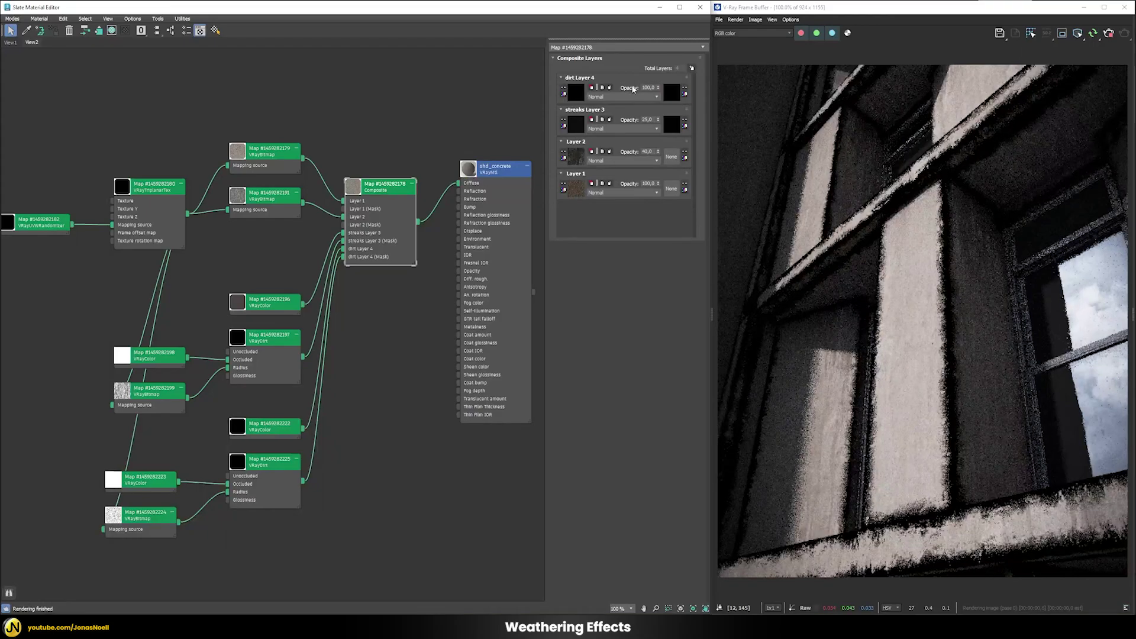
double_click(651, 87)
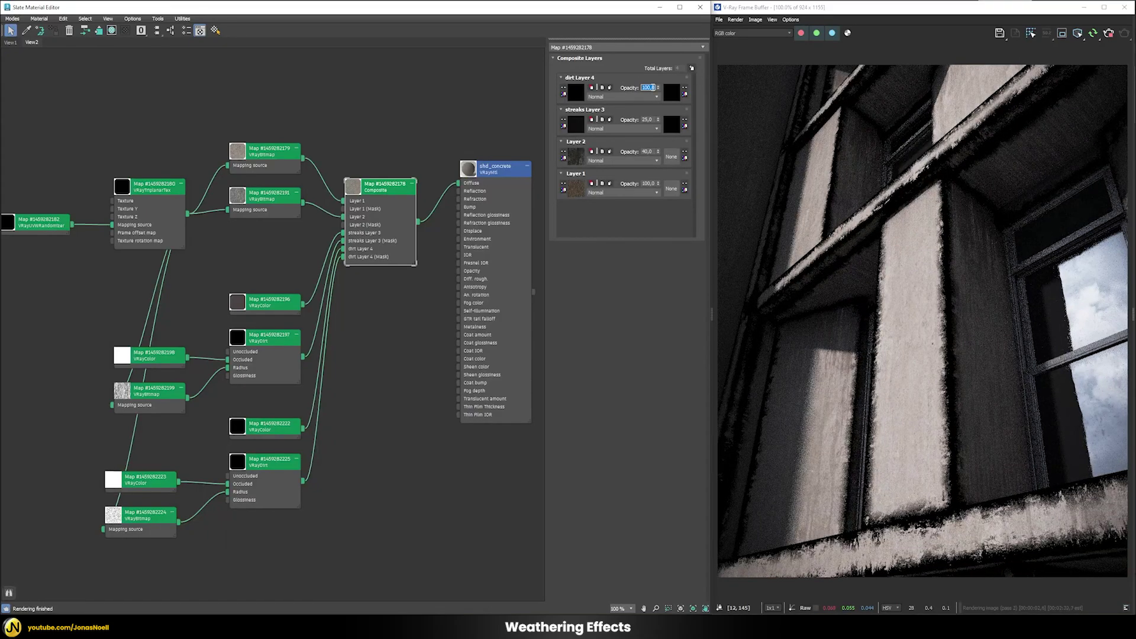
type("50")
key("Return")
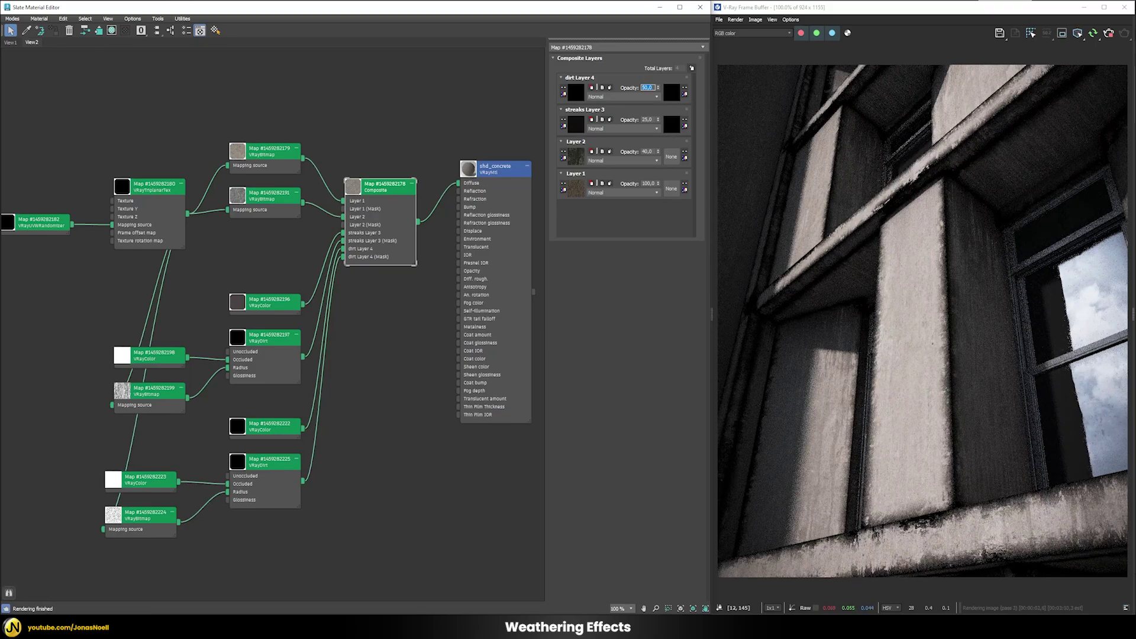
type("20")
key("Return")
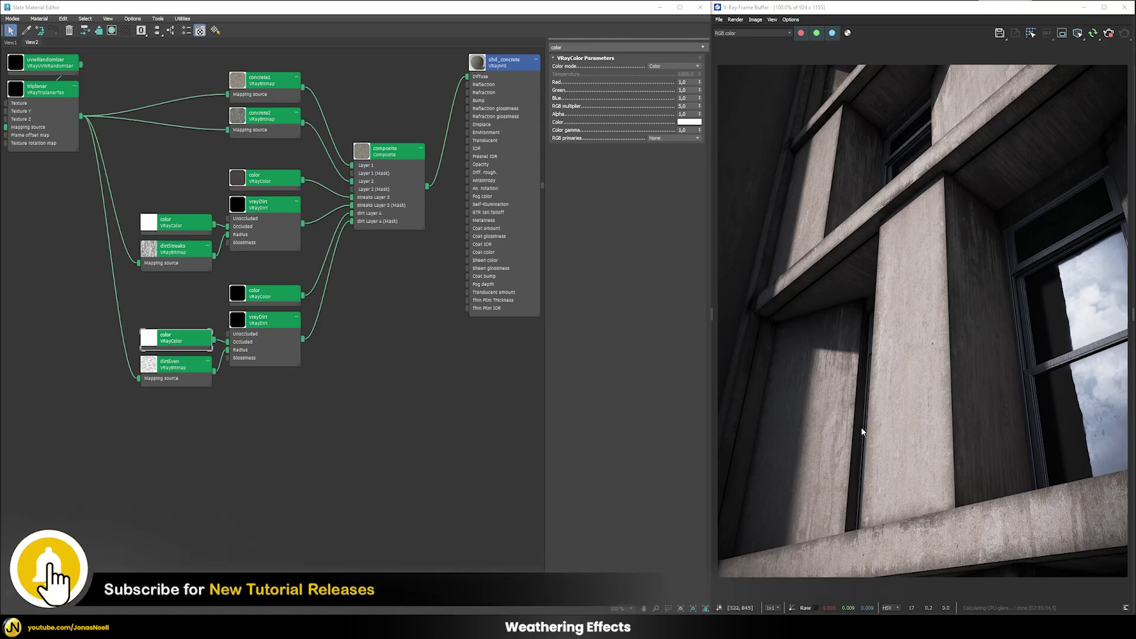
Add a fifth layer to the Composite and duplicate the dirt layer's VRayColor, VRayDirt and input nodes below the originals
left_click(388, 151)
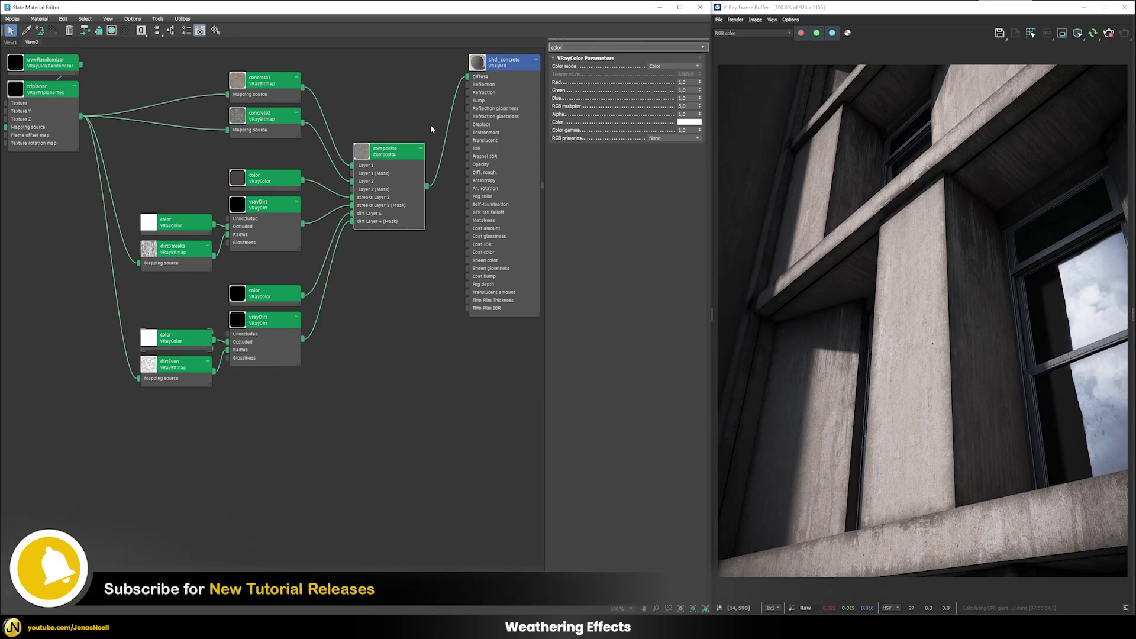
left_click(691, 68)
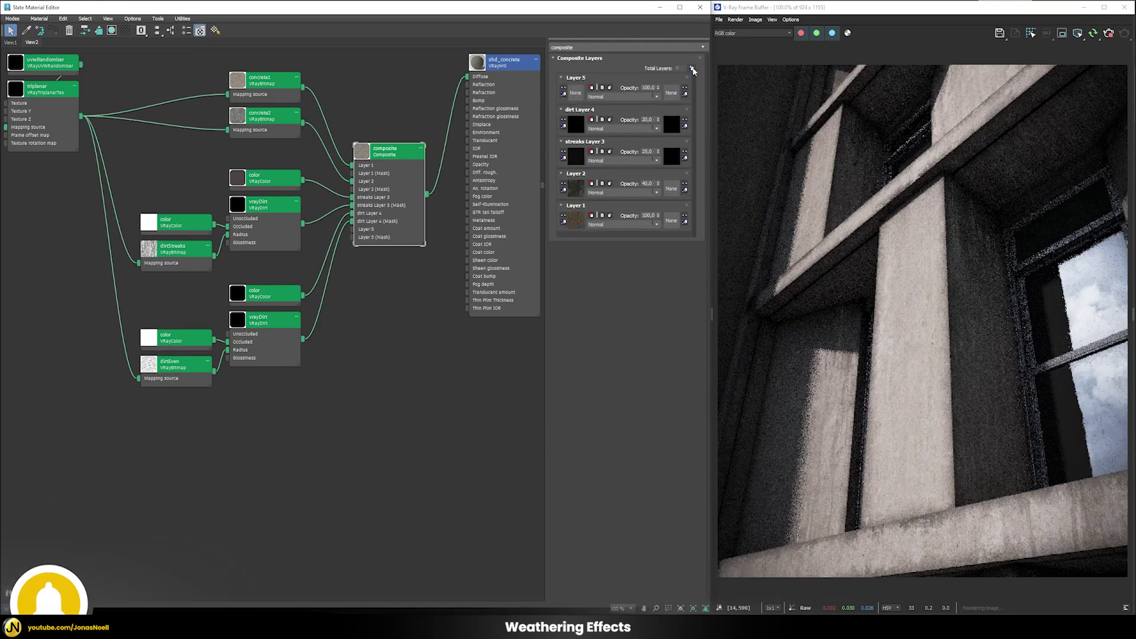
left_click_drag(285, 282, 192, 371)
left_click_drag(280, 313, 280, 428, "shift")
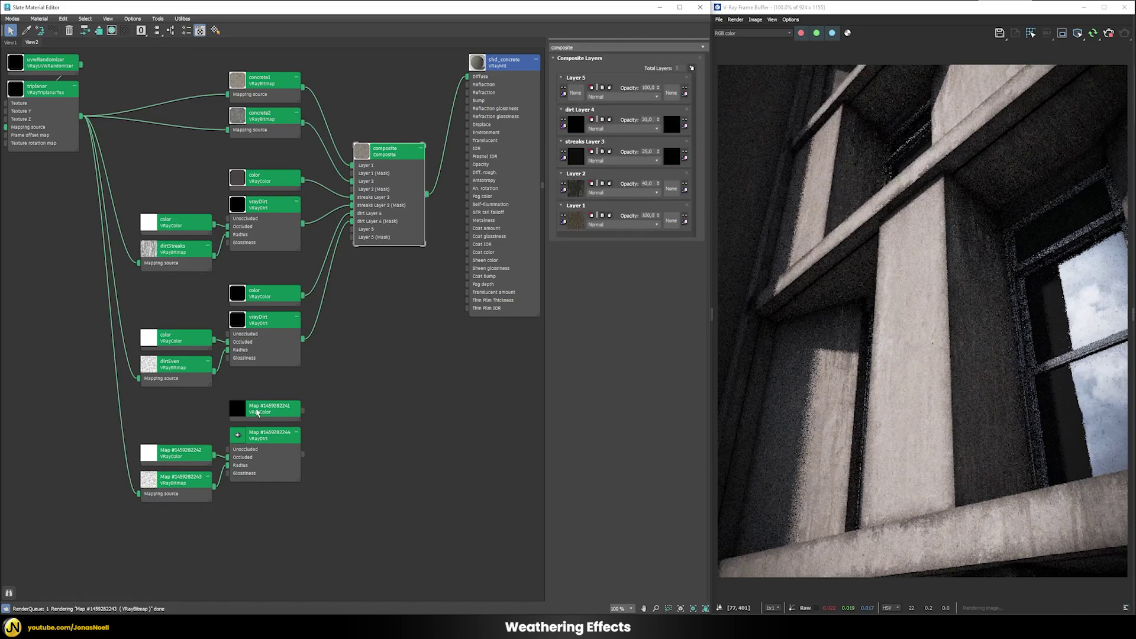
Make the duplicated VRayColor pure red by setting its red value to 1
double_click(272, 408)
left_click(689, 121)
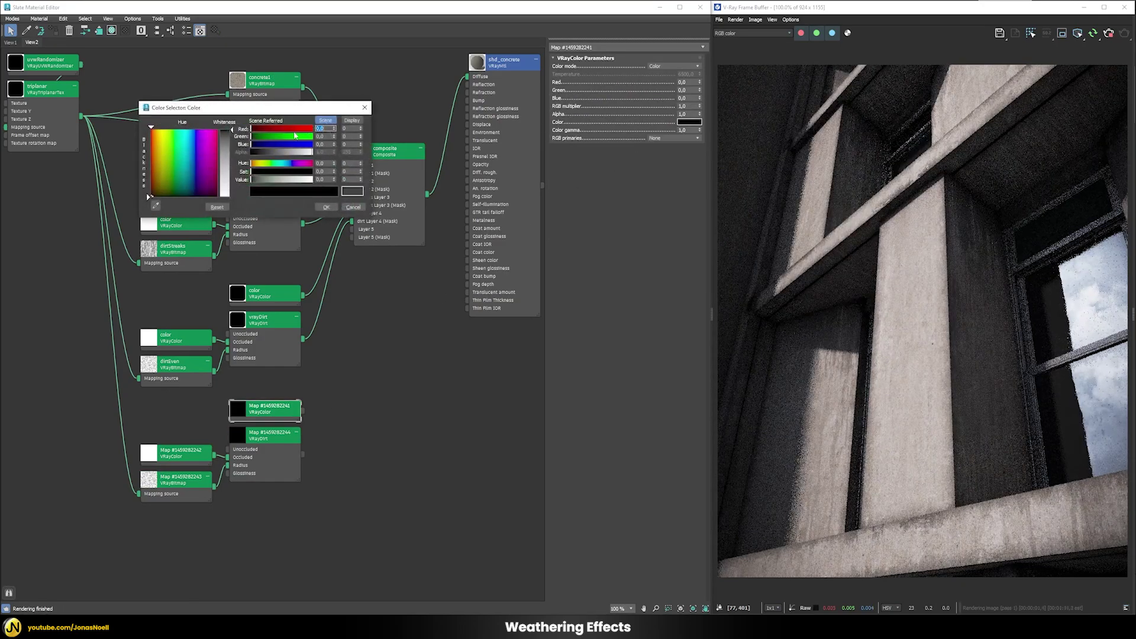
type("1")
key("Return")
left_click(326, 206)
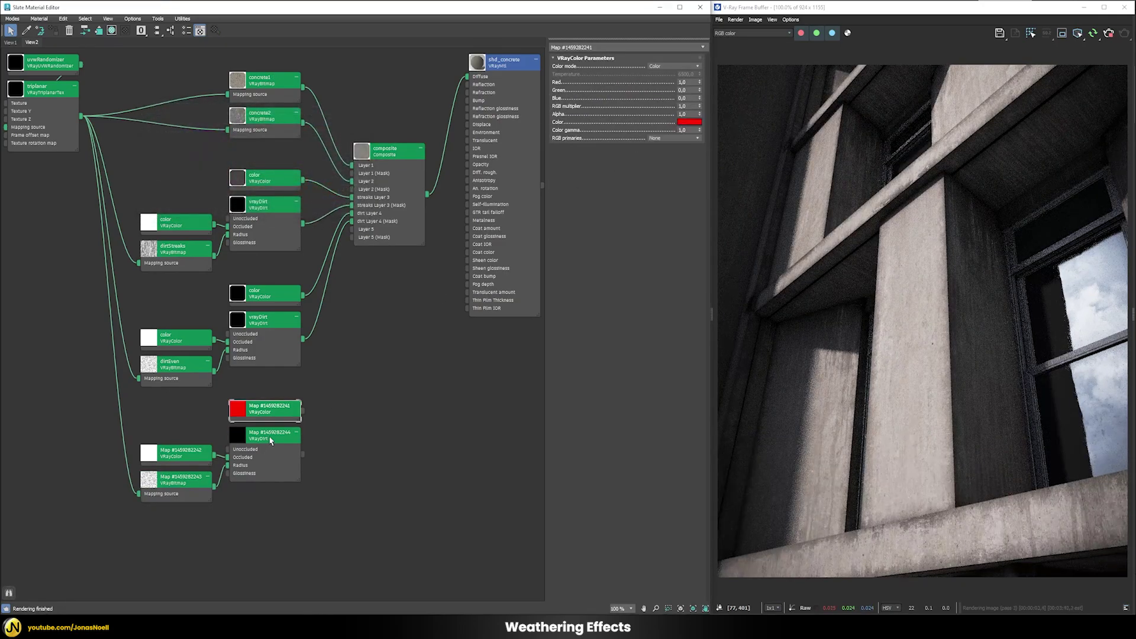
Connect the red VRayColor to the Composite's Layer 5 and the duplicated VRayDirt to that layer's mask, both as instances
double_click(394, 152)
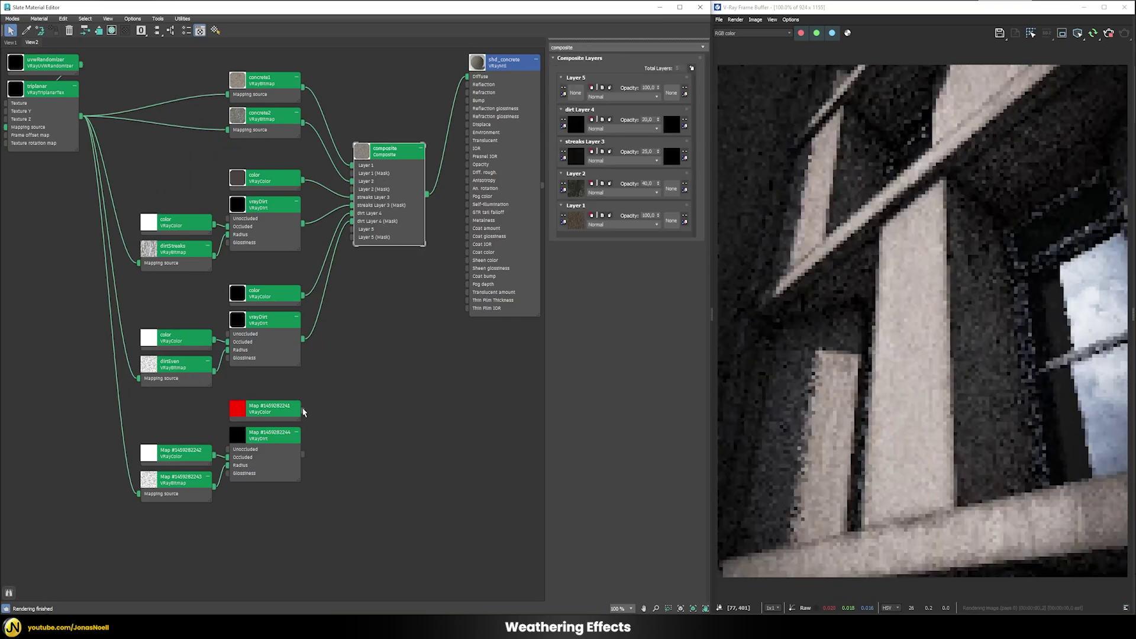
left_click_drag(303, 411, 575, 93)
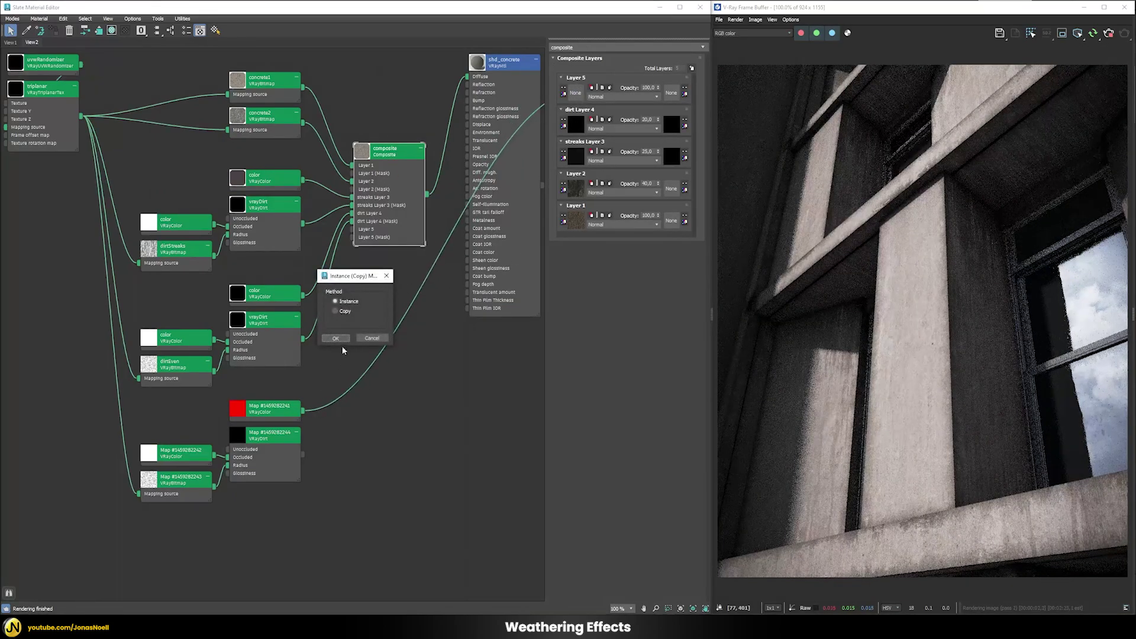
left_click(340, 342)
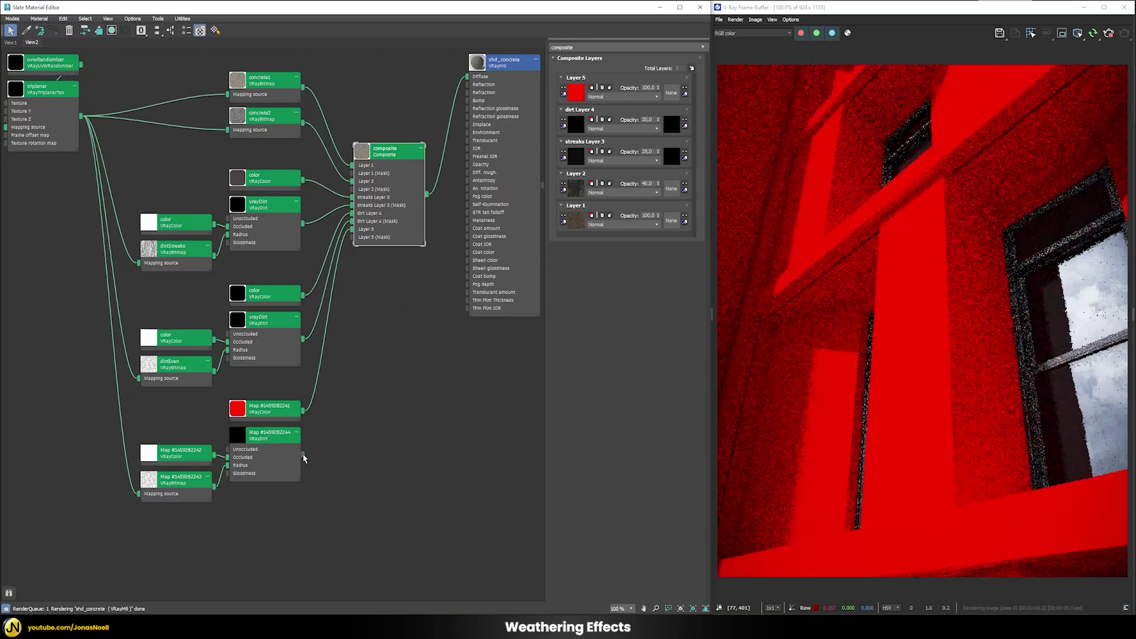
left_click_drag(349, 463, 671, 93)
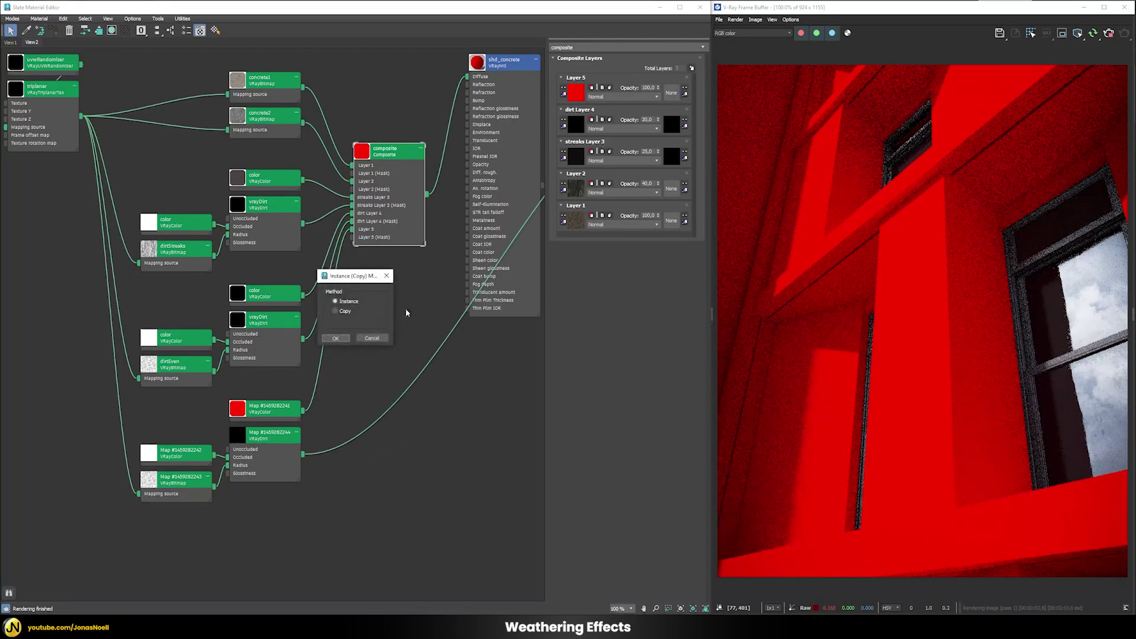
left_click(339, 339)
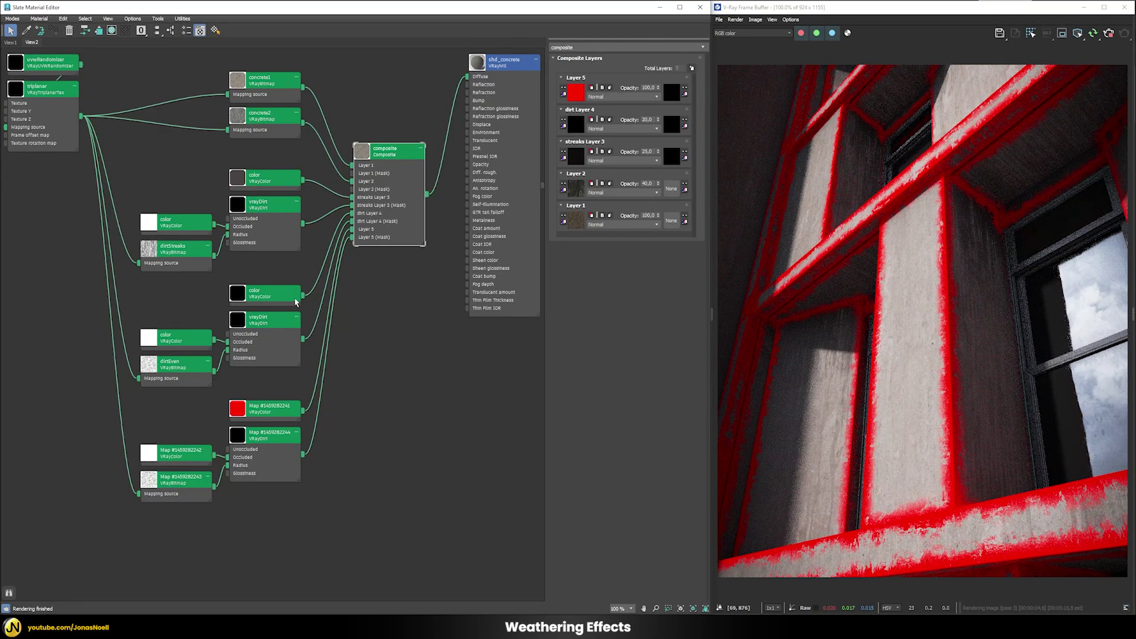
Set the RGB multiplier of the white VRayColor feeding the duplicated VRayDirt to 10
double_click(282, 431)
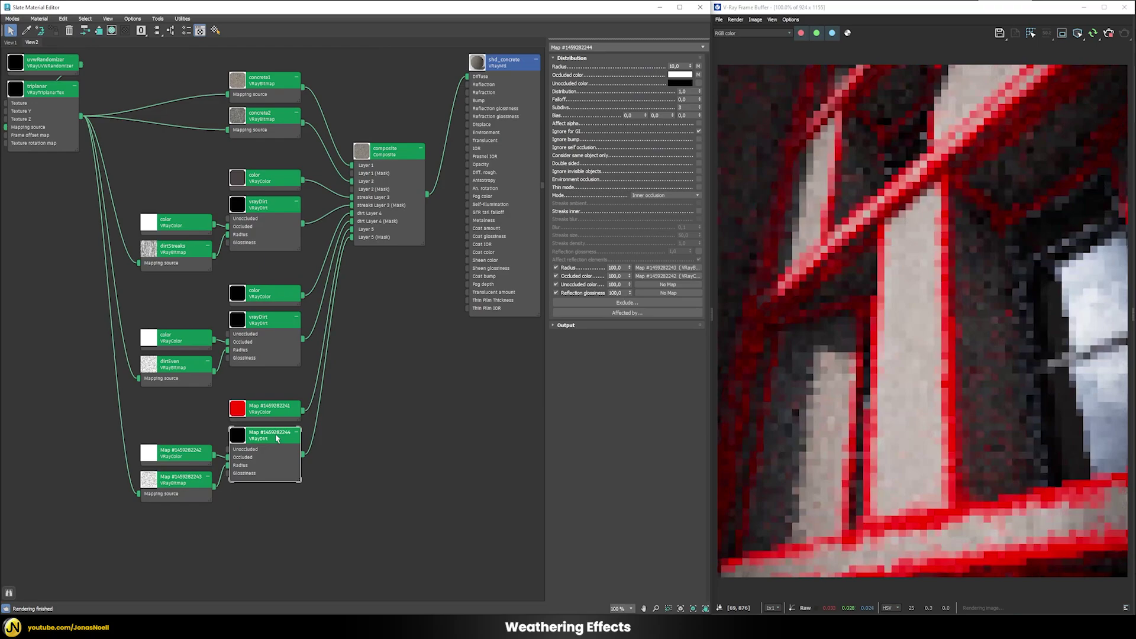
double_click(199, 450)
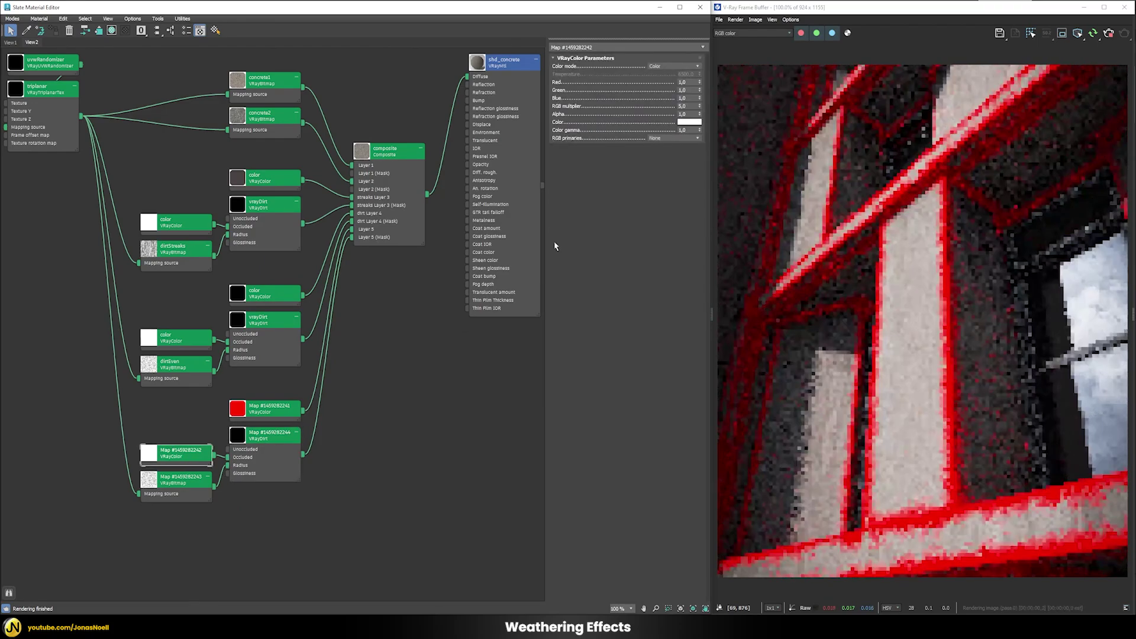
double_click(686, 106)
type("1")
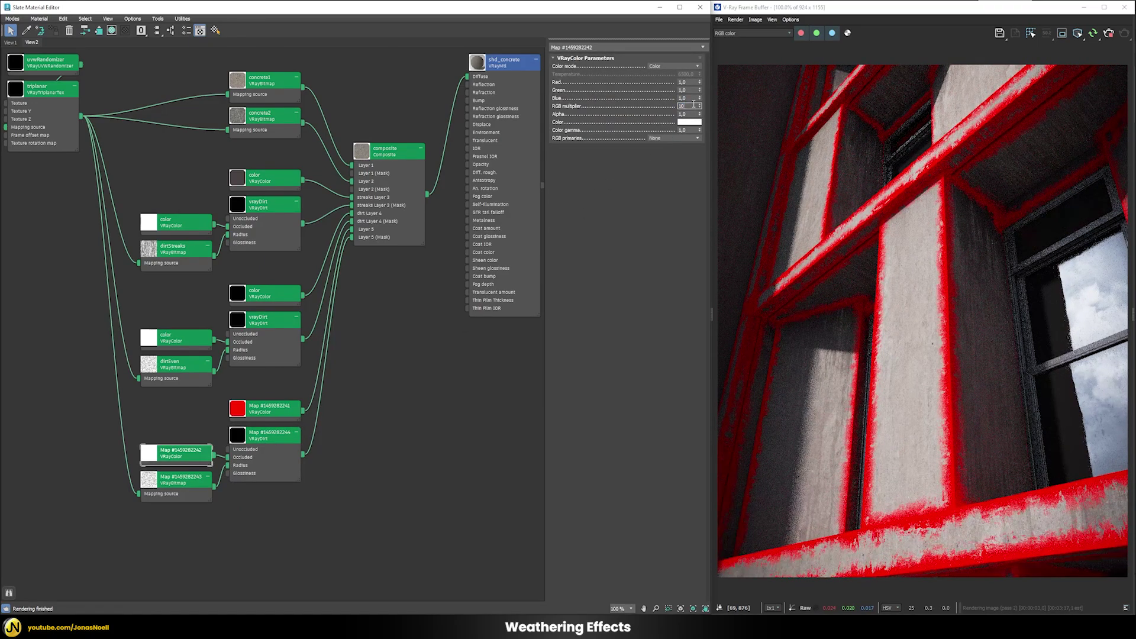
type("0")
key("Return")
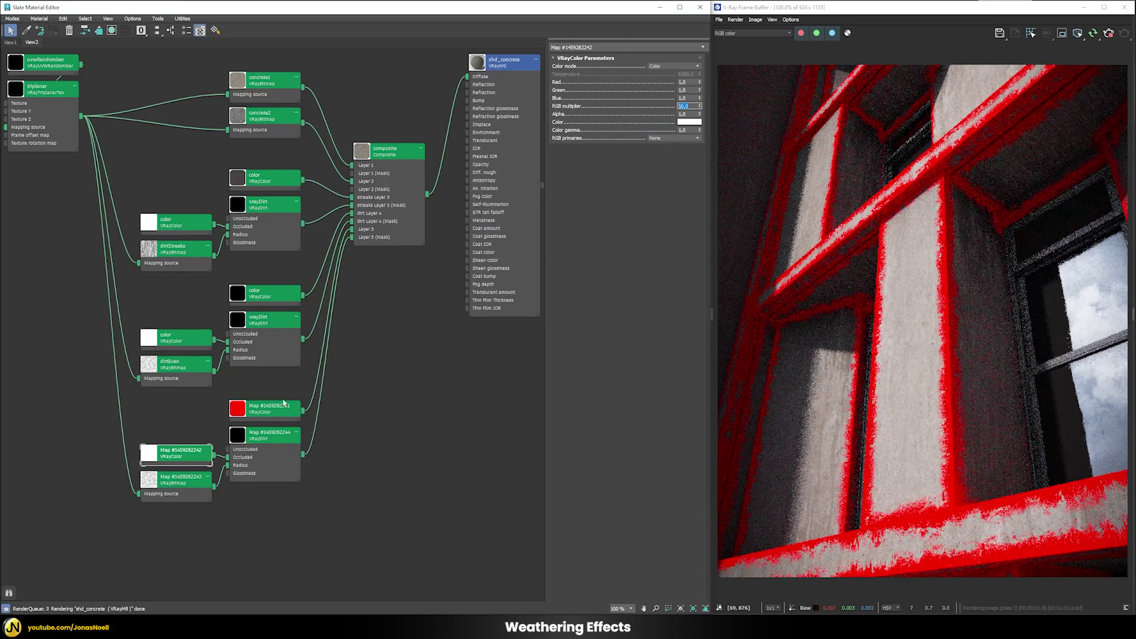
Set the duplicated VRayDirt's radius to 4
double_click(269, 438)
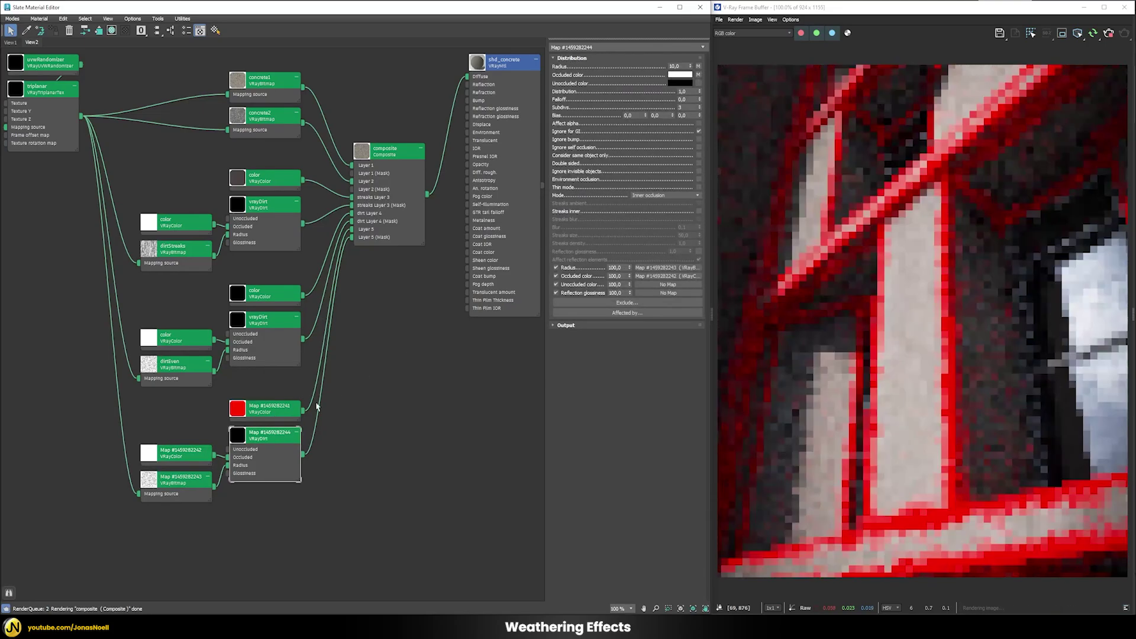
double_click(680, 67)
type("4")
key("Return")
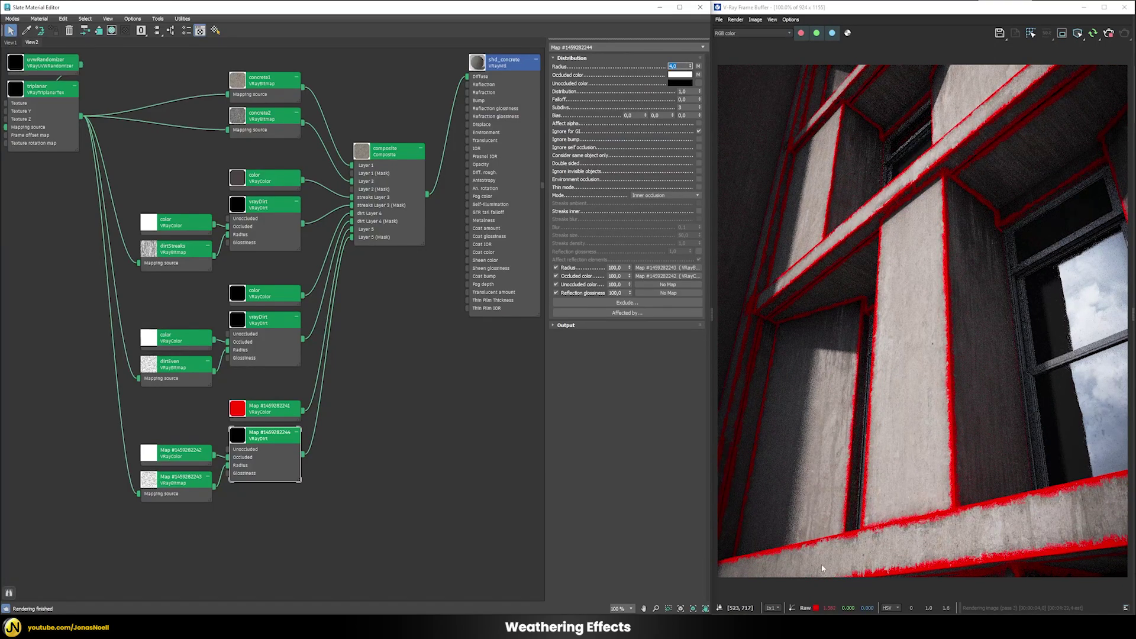
Set the duplicated VRayDirt's distribution to -5 and enable Consider same object only
double_click(686, 91)
key("Return")
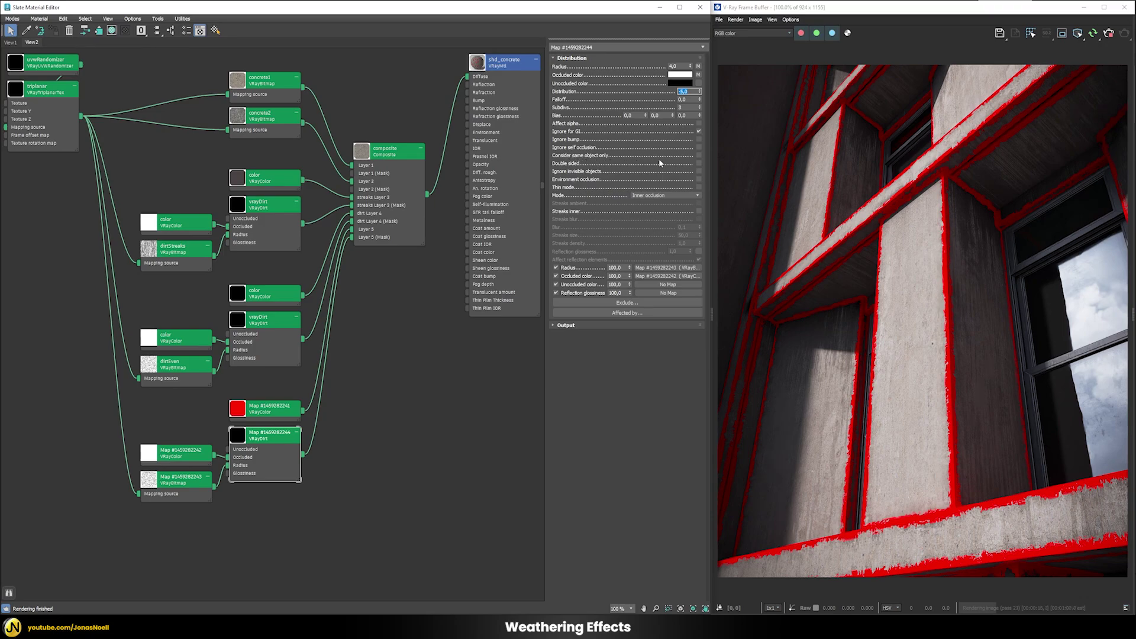
left_click(699, 155)
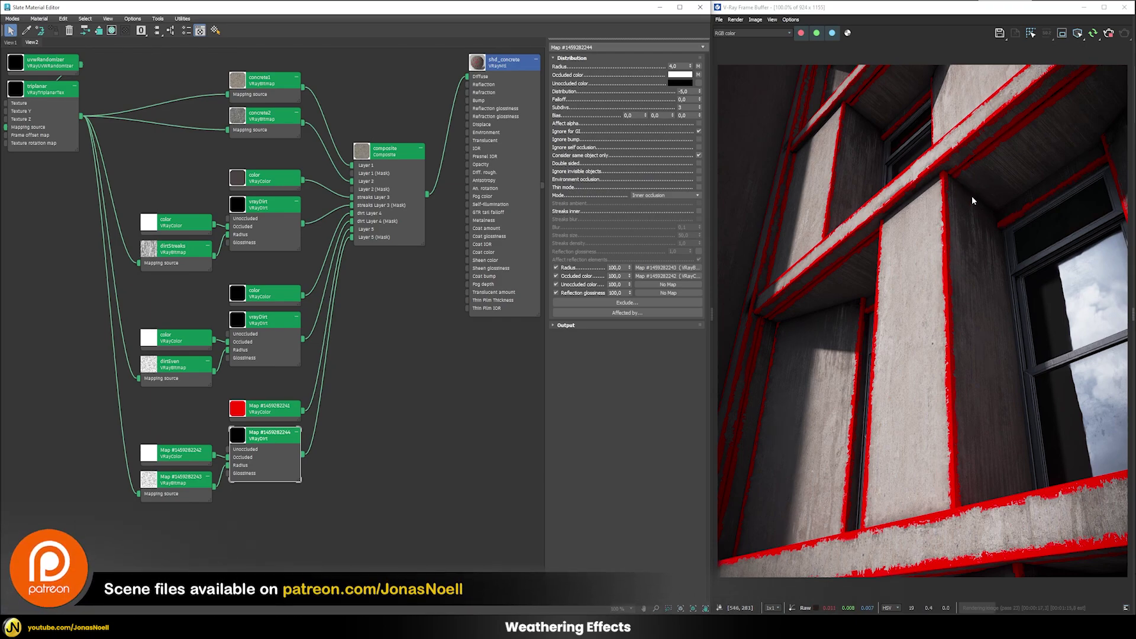
Try a radius of 2 on the duplicated VRayDirt and return it to 4
double_click(685, 66)
type("2")
key("Return")
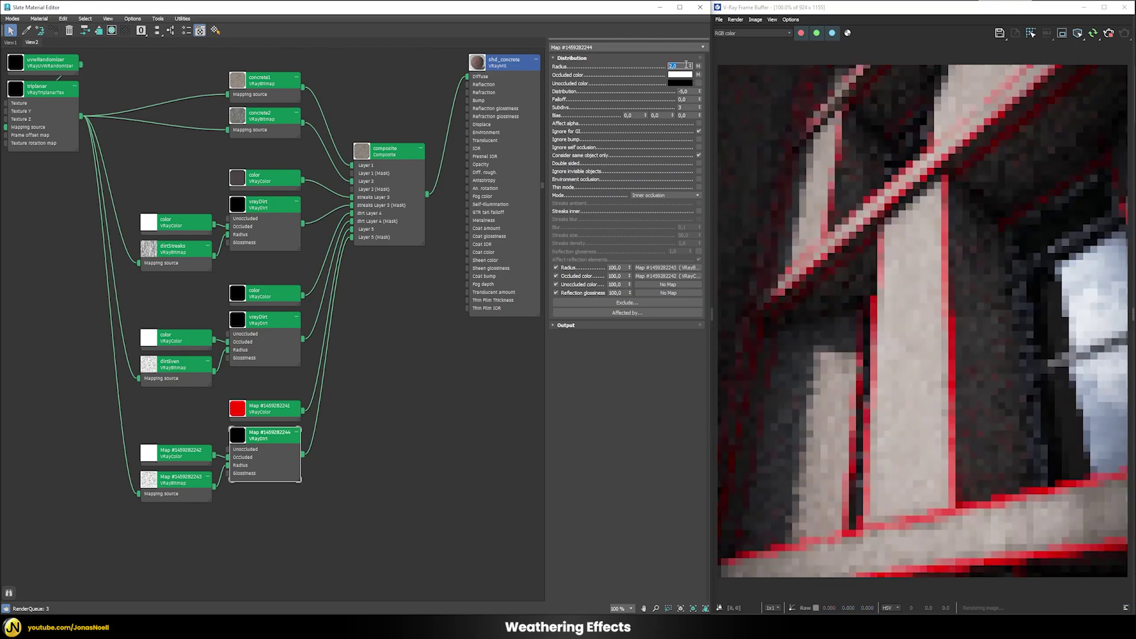
type("4")
key("Return")
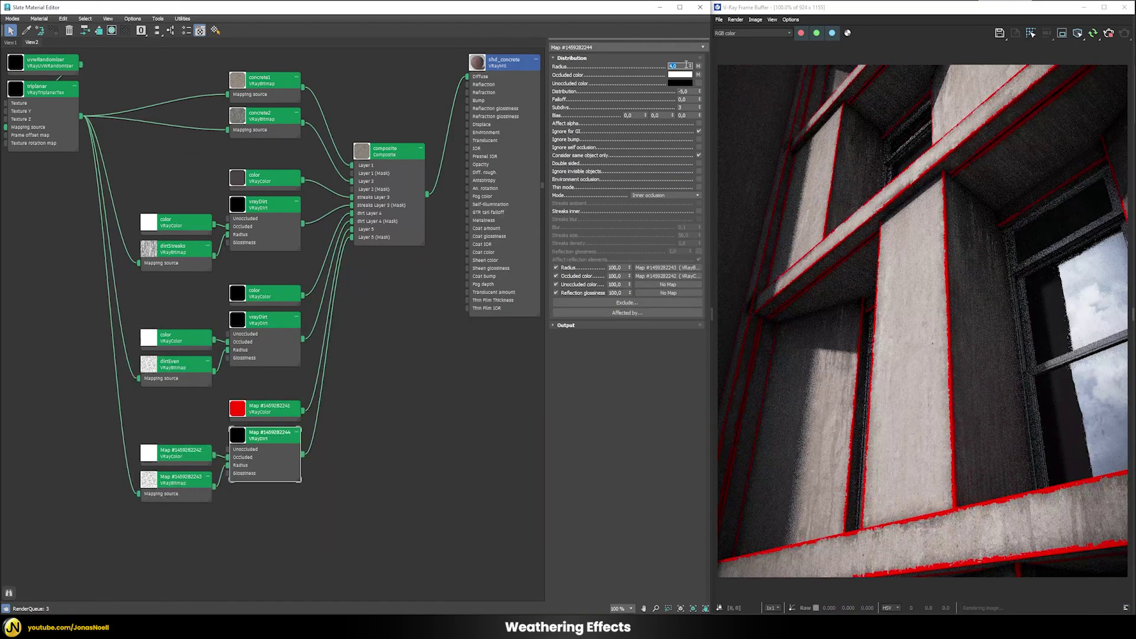
Switch the red VRayColor's color mode to Temperature and set the temperature to 5500
left_click(269, 408)
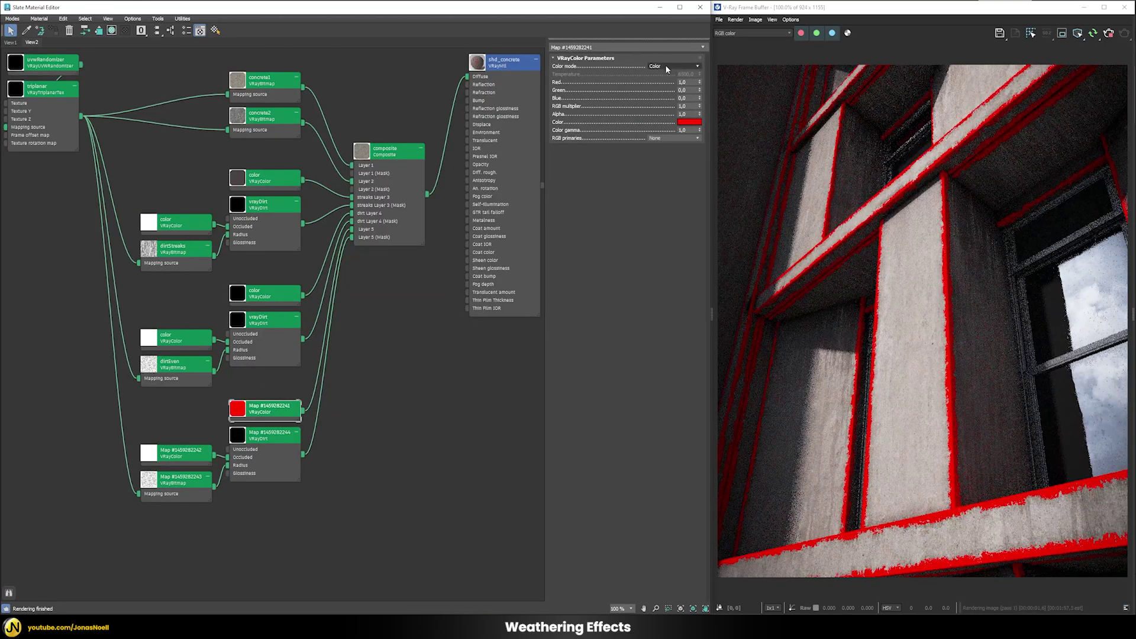
left_click(671, 66)
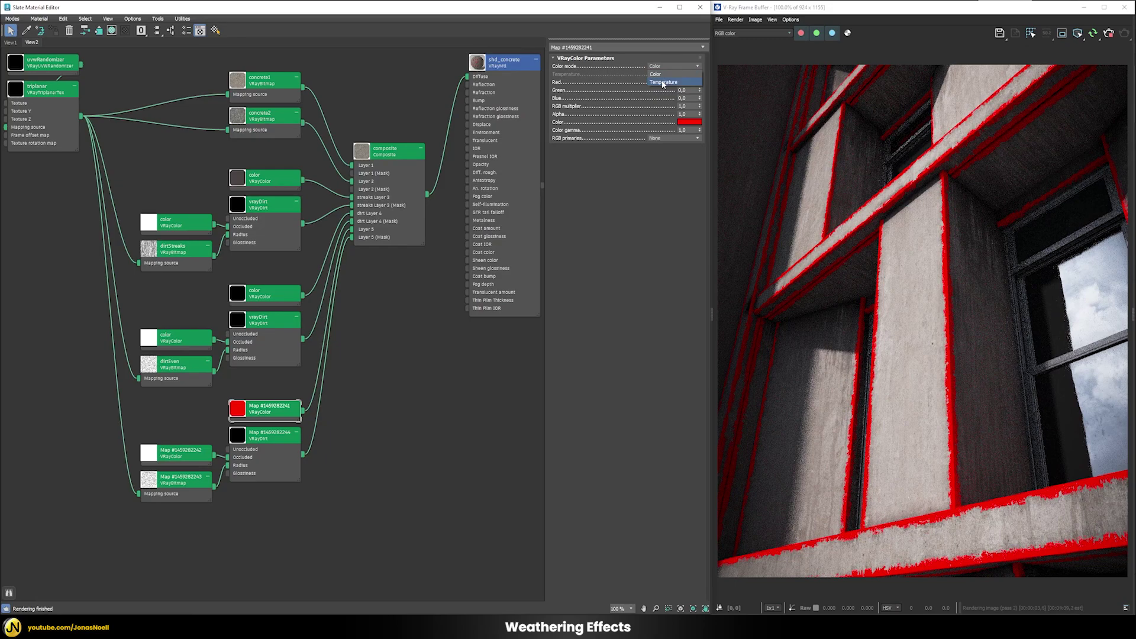
left_click(663, 83)
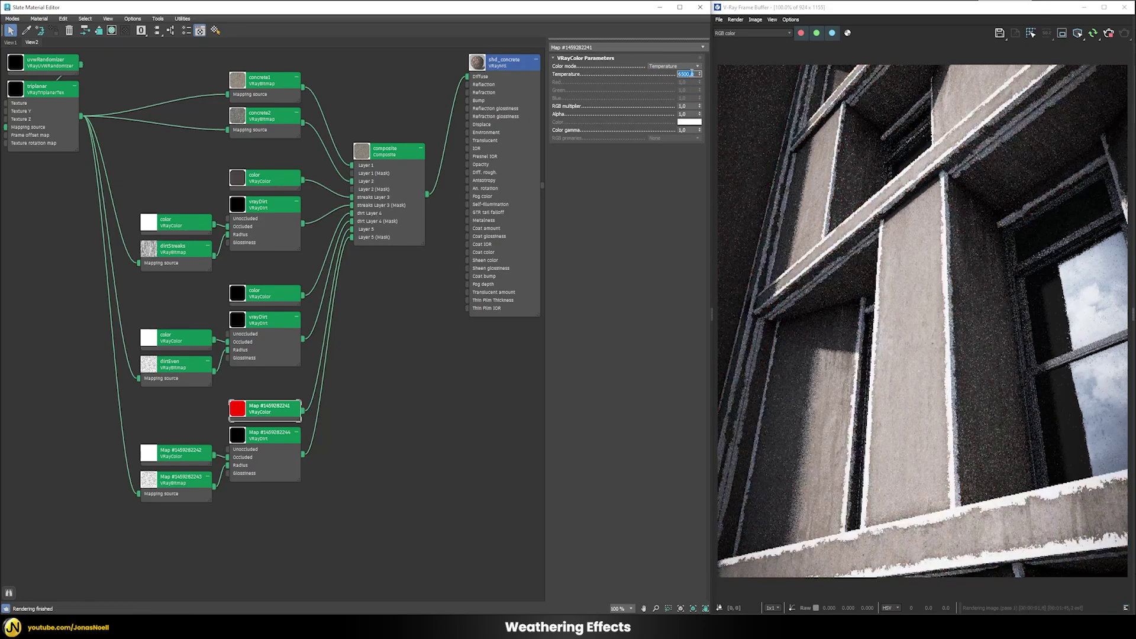
type("550")
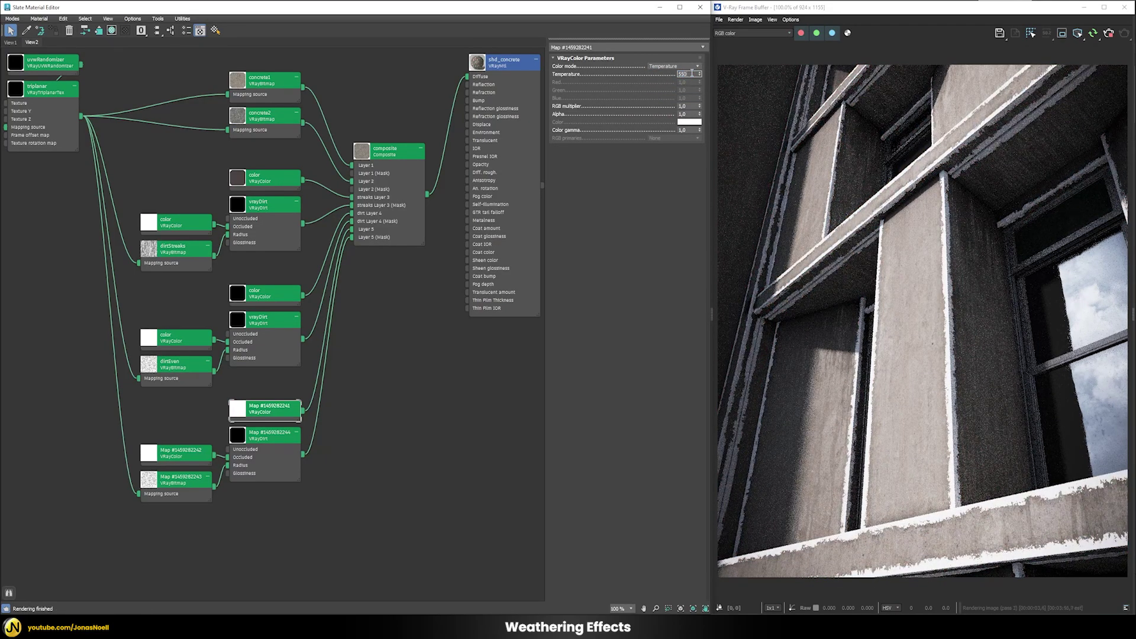
type("0")
key("Return")
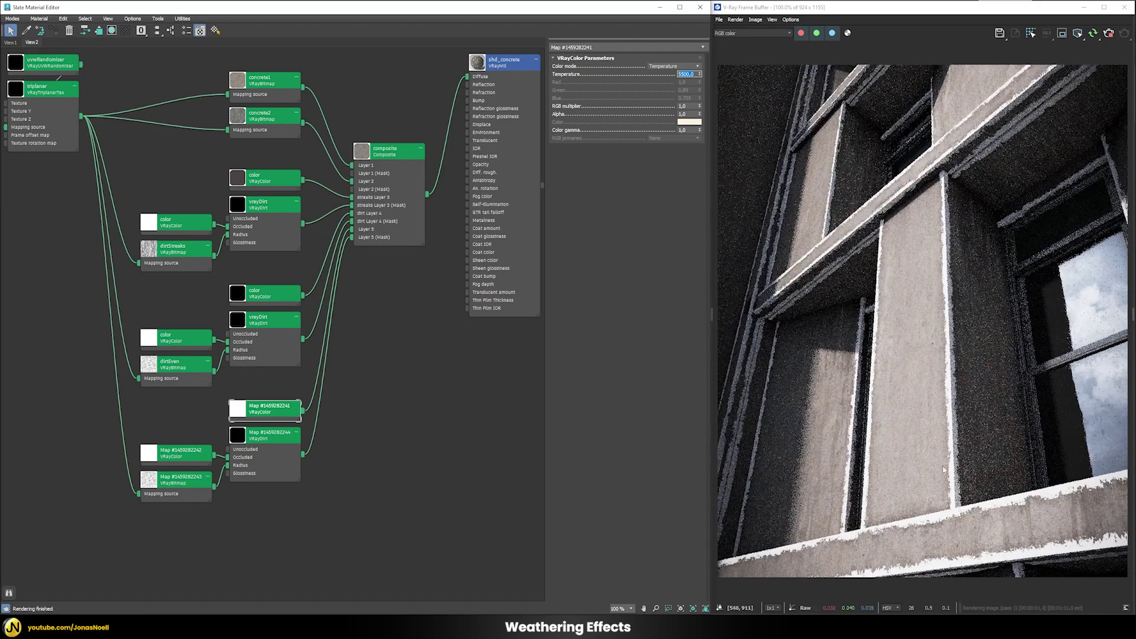
Lower the opacity of the Composite's Layer 5 to soften the light edge wear
left_click(394, 151)
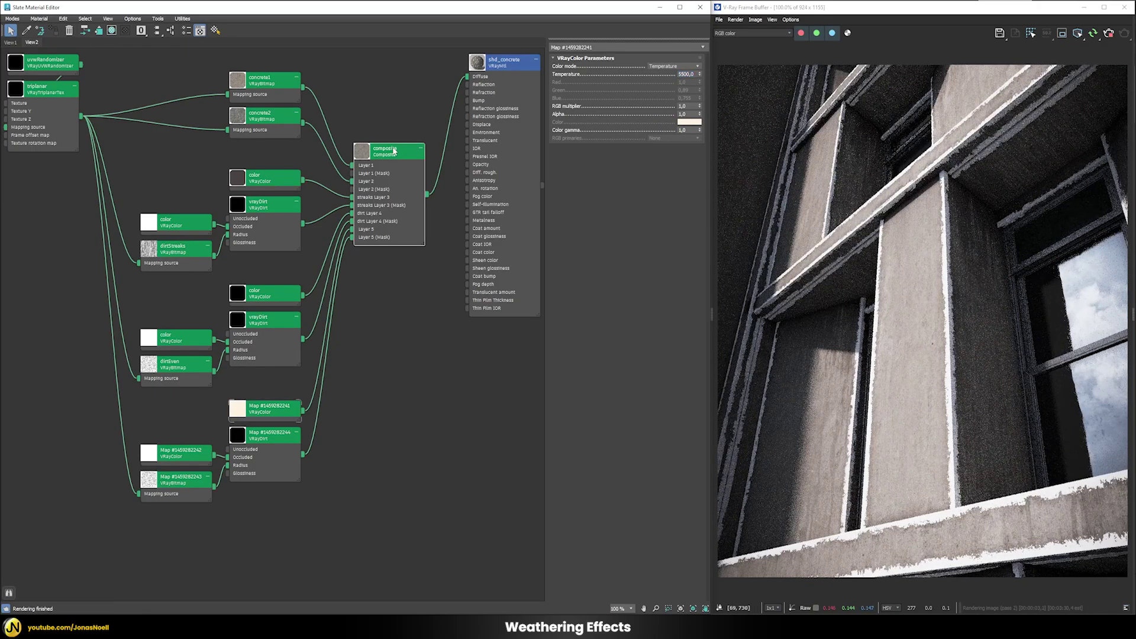
double_click(394, 151)
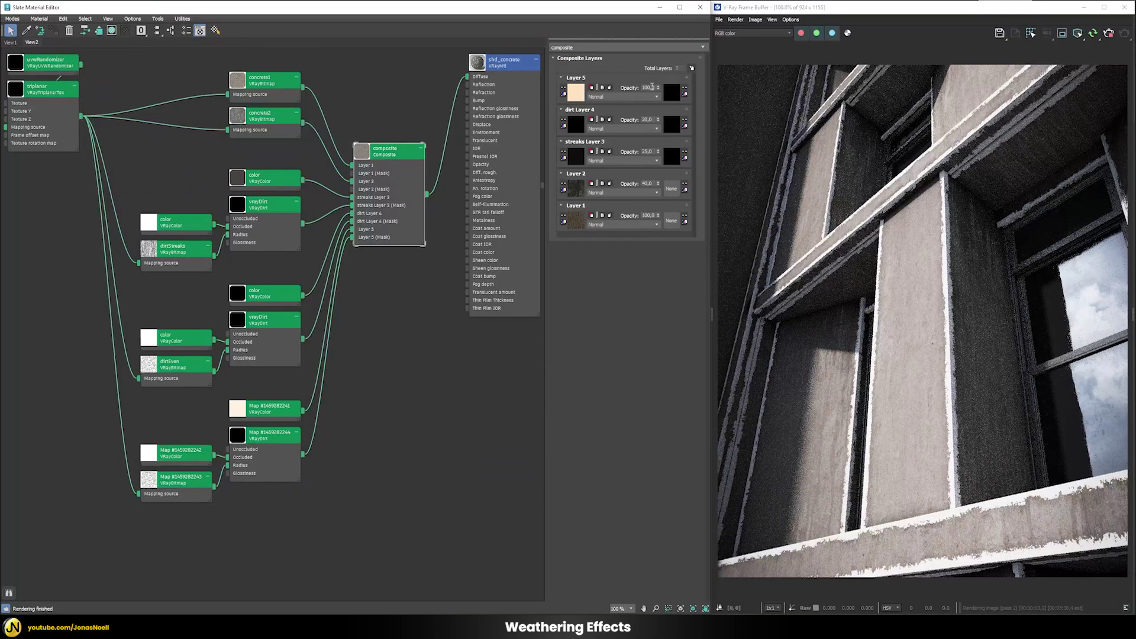
double_click(651, 87)
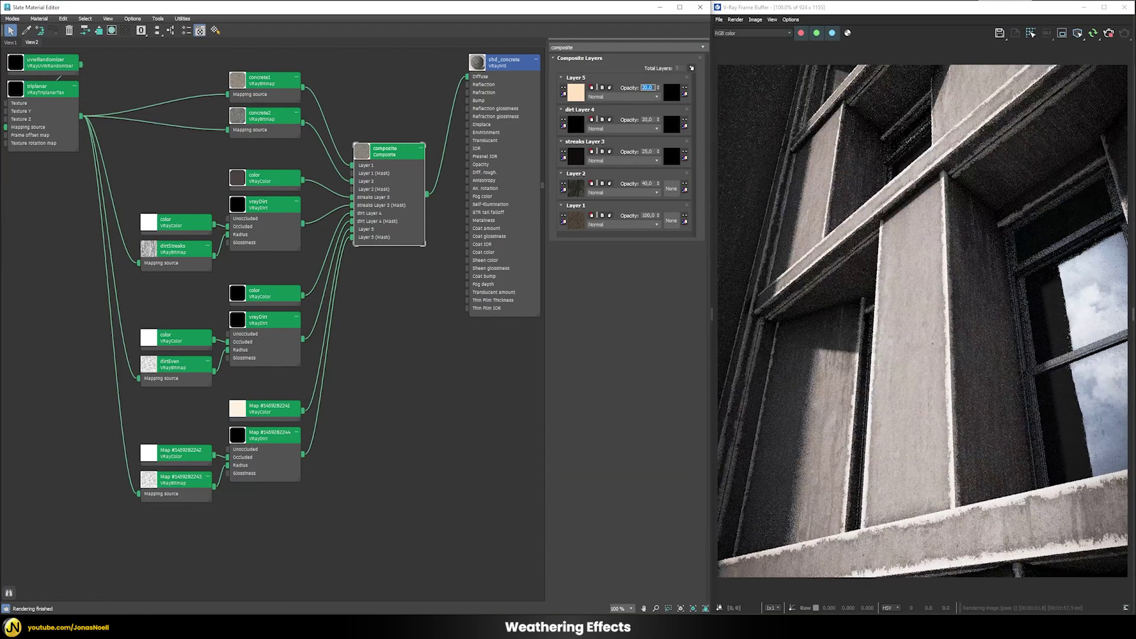
type("1")
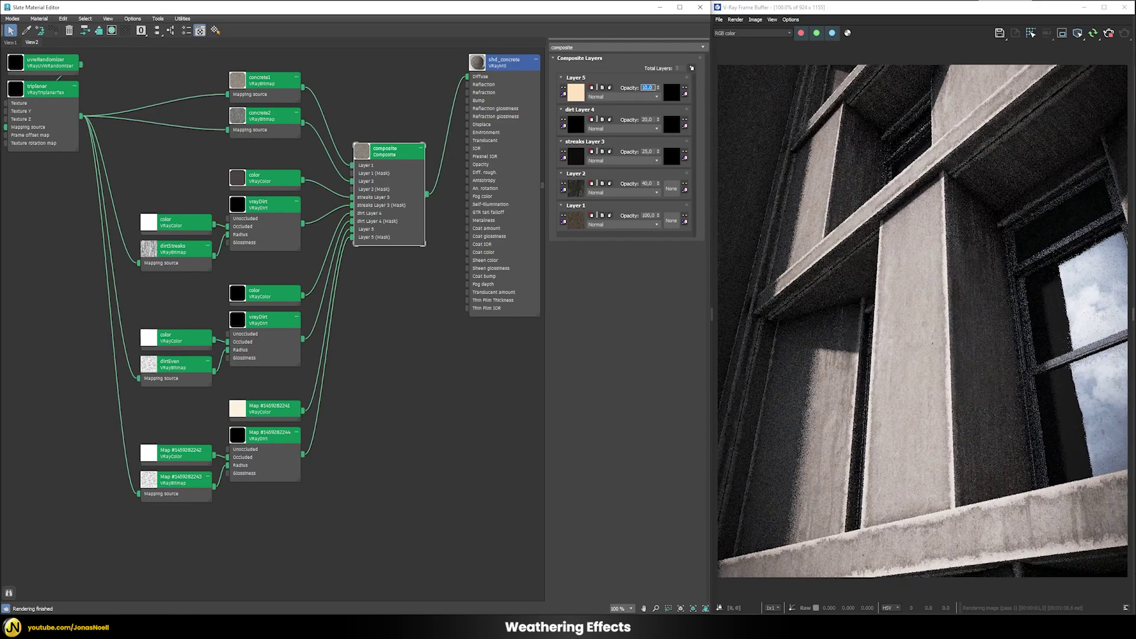
Set the opacity of the Composite's Layer 5 to 5
key("Return")
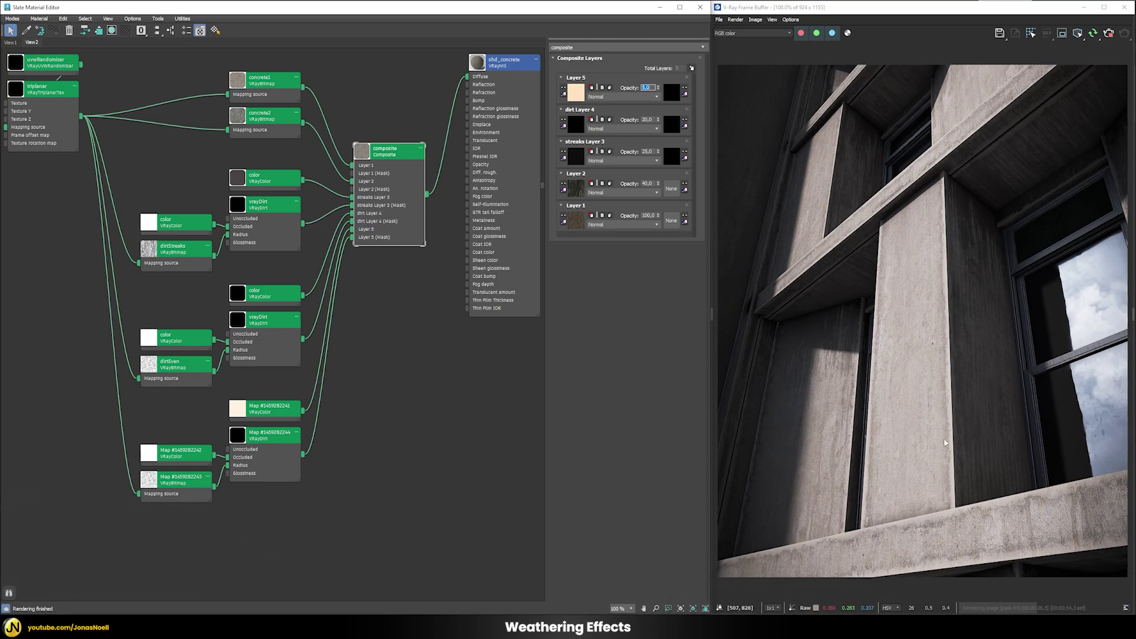
Inspect the normal, refraction and specular render elements in the frame buffer, returning to RGB color
left_click(756, 34)
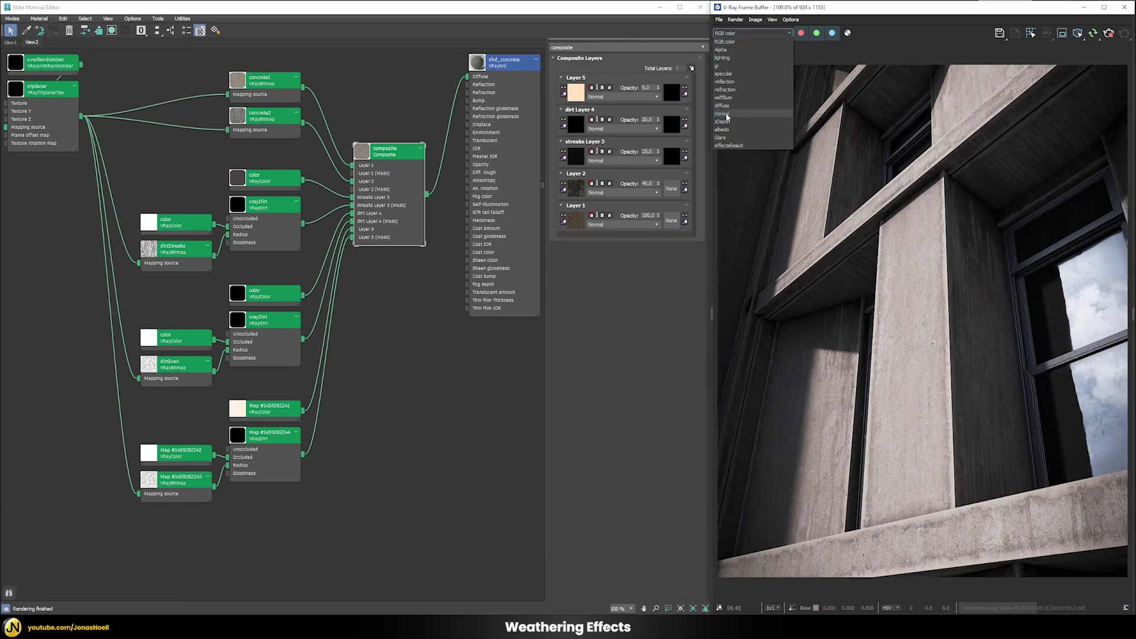
left_click(769, 119)
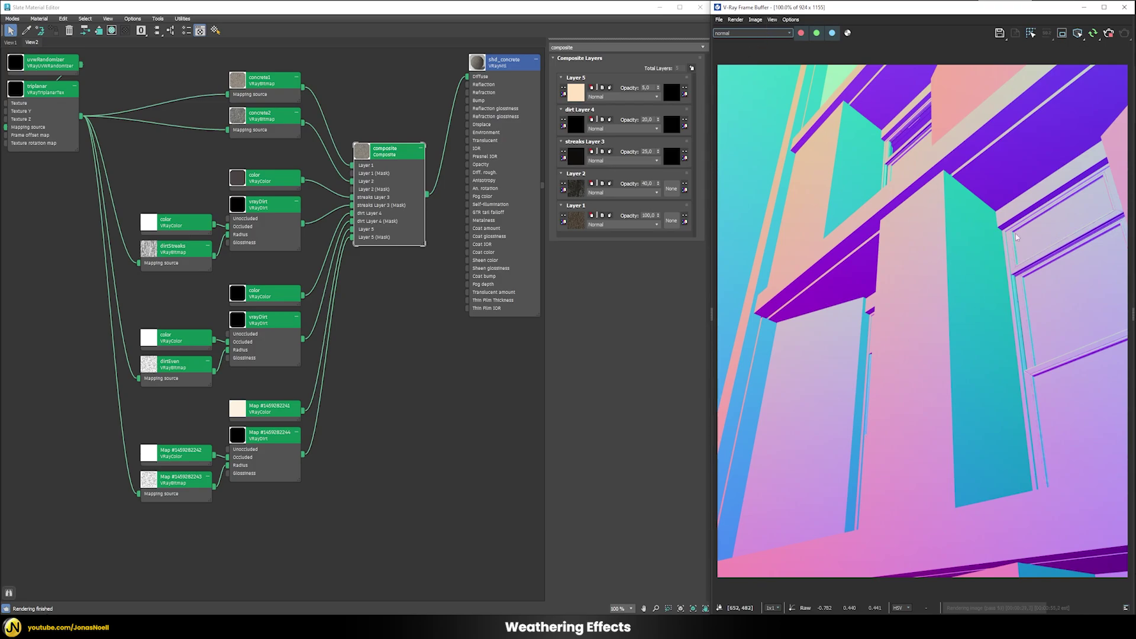
left_click(730, 32)
left_click(729, 38)
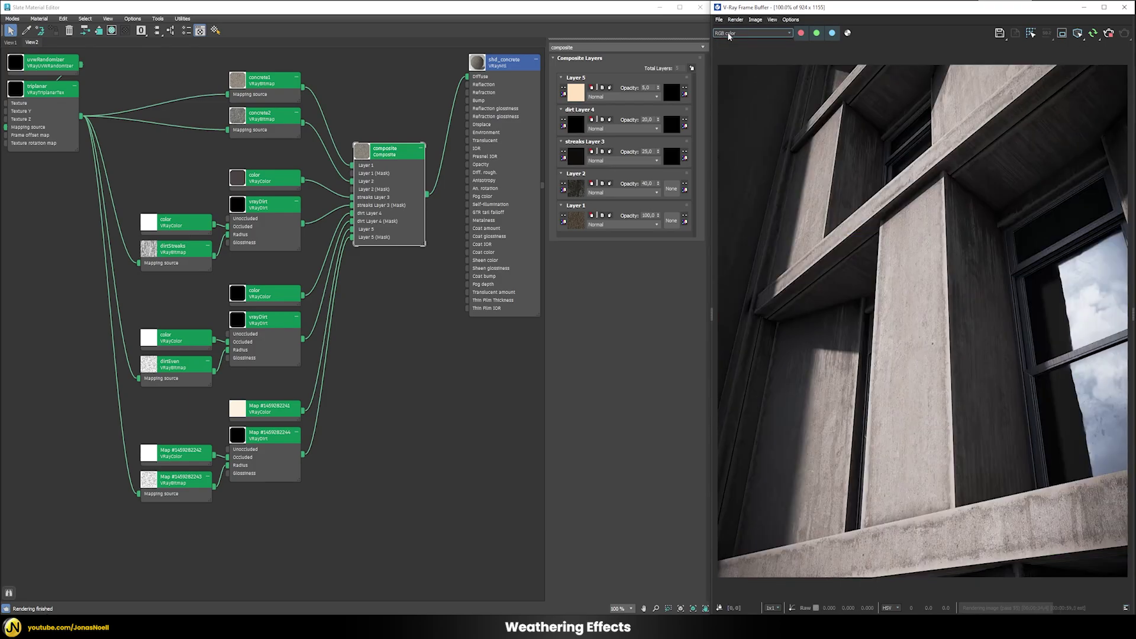
left_click(729, 33)
left_click(729, 79)
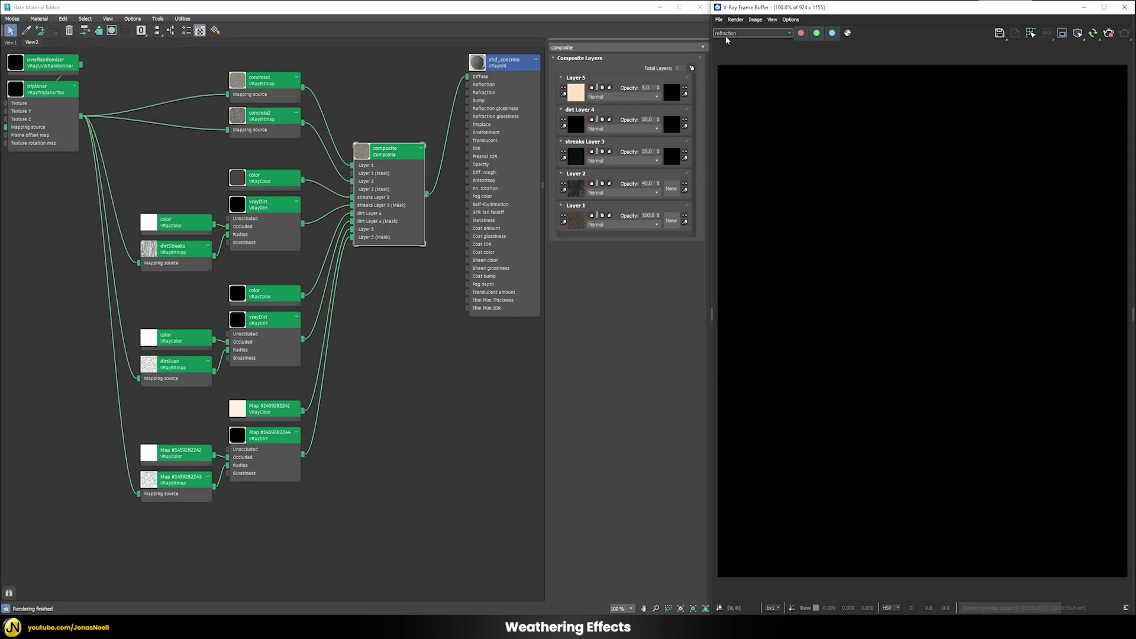
scroll(726, 35, "down", 1)
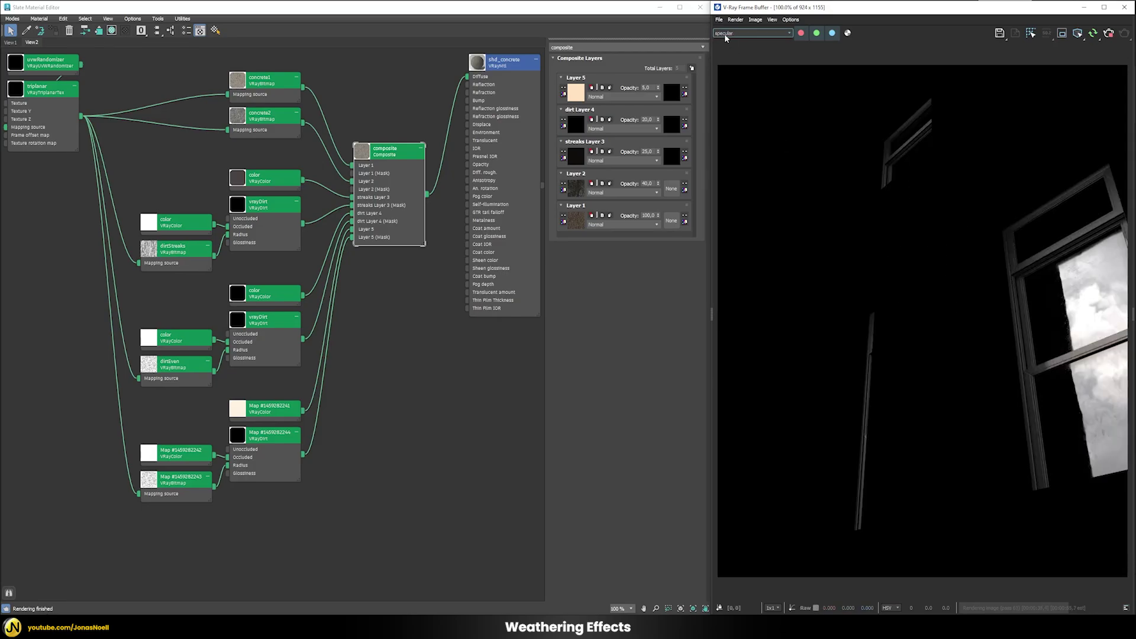
left_click(725, 34)
left_click(729, 38)
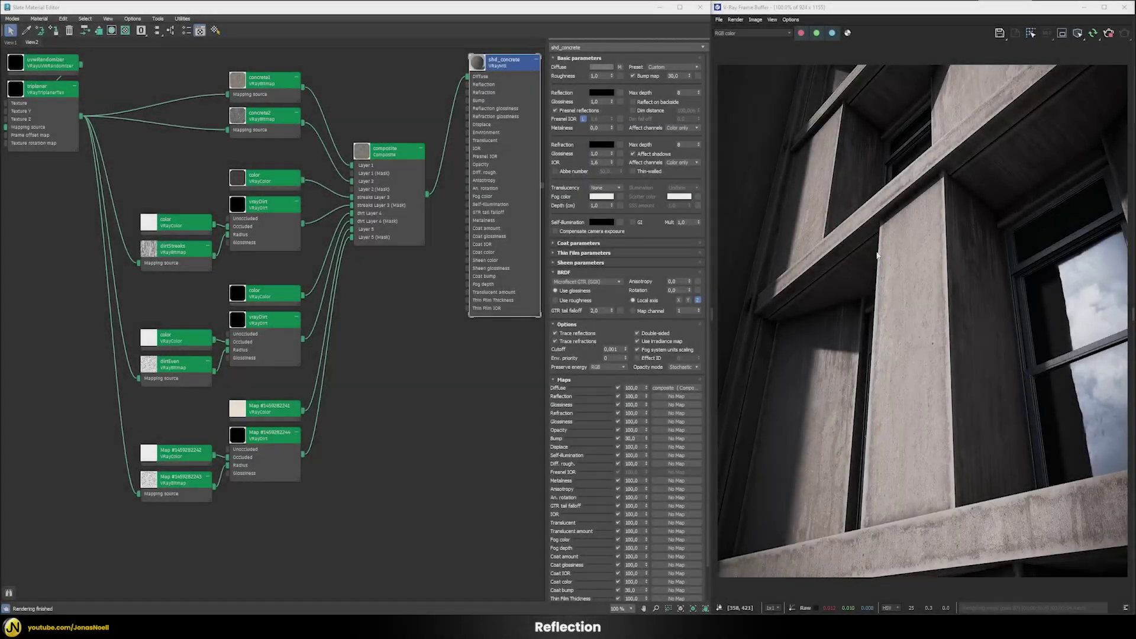
Set the shd_concrete material's reflection color to pure white
left_click(601, 92)
left_click(511, 177)
left_click_drag(512, 178, 530, 177)
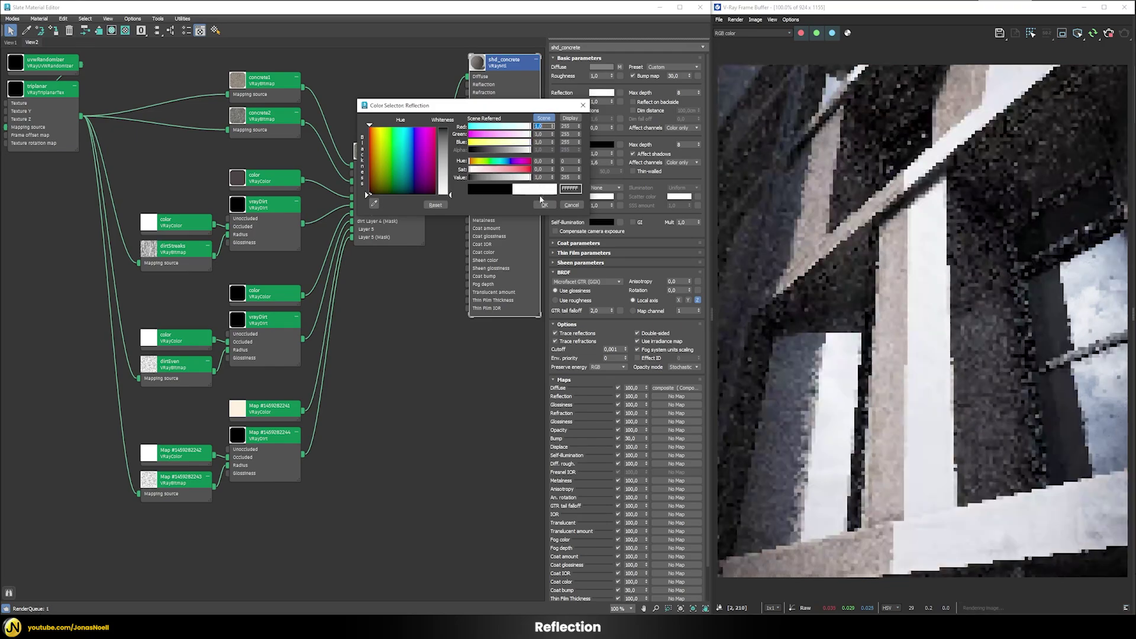
left_click(543, 205)
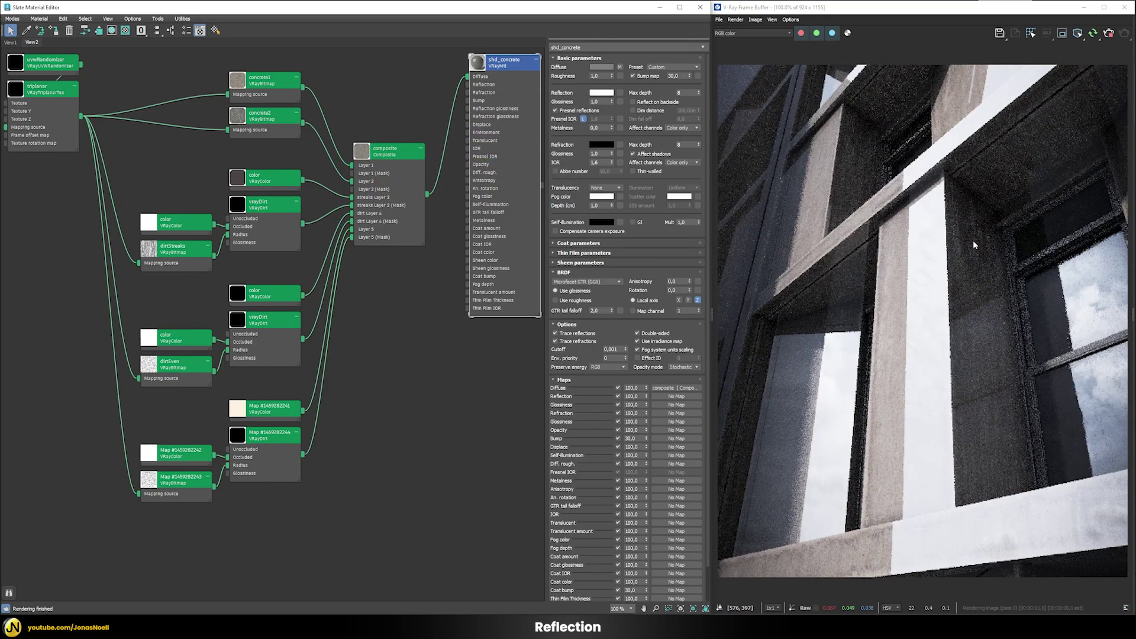
Set the concrete material's reflection glossiness to 0.2 and its IOR to 1.3
double_click(601, 101)
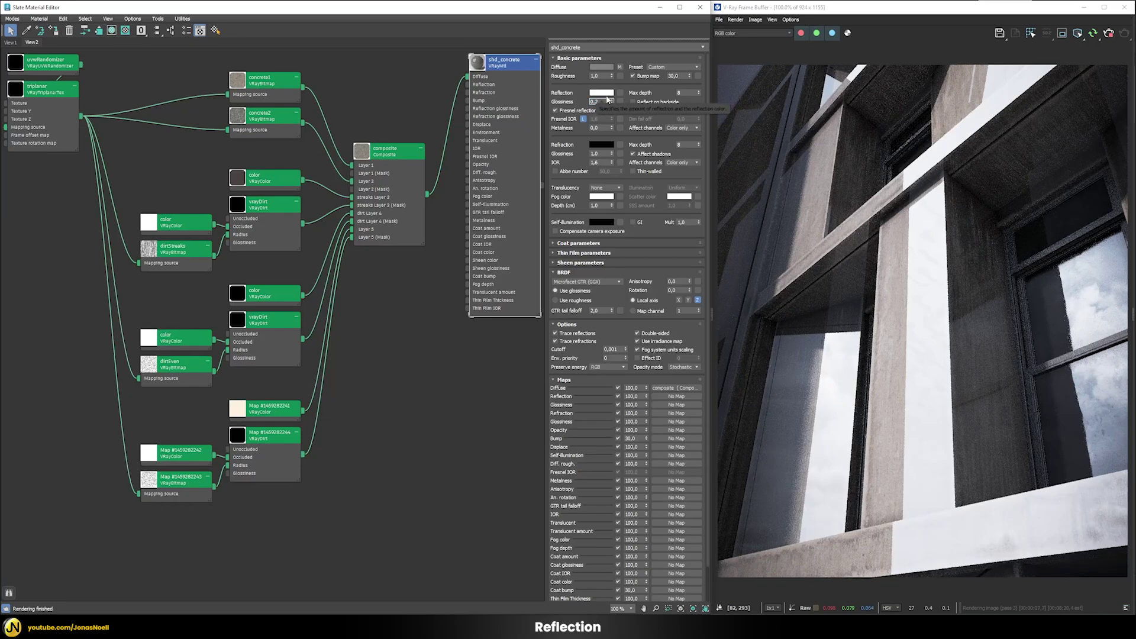
key("Return")
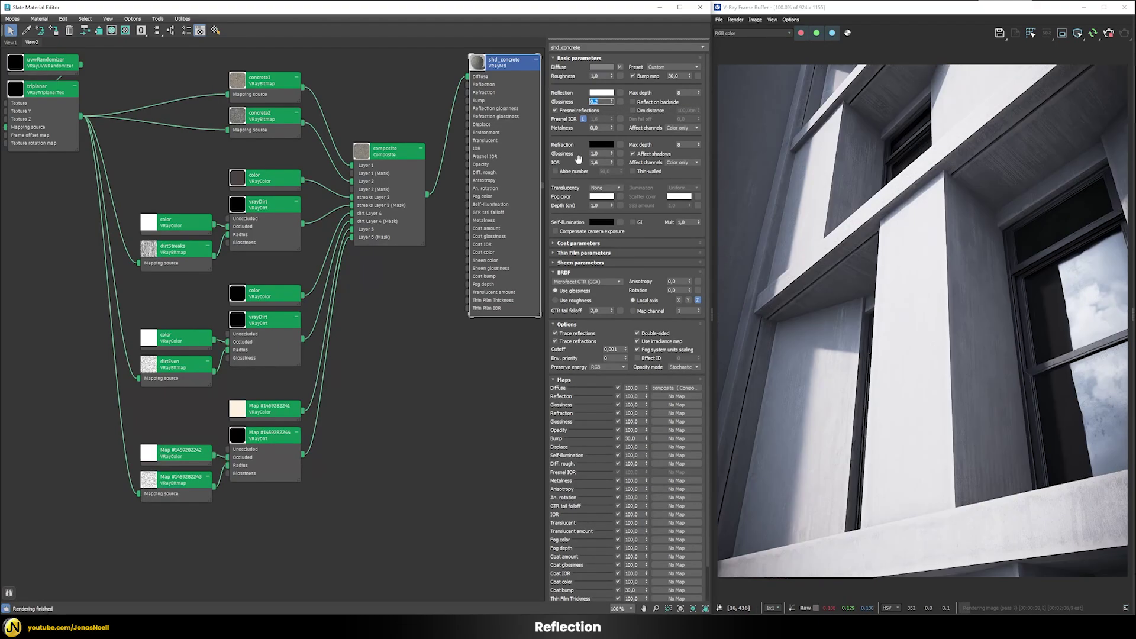
left_click(599, 162)
type("1,3")
key("Return")
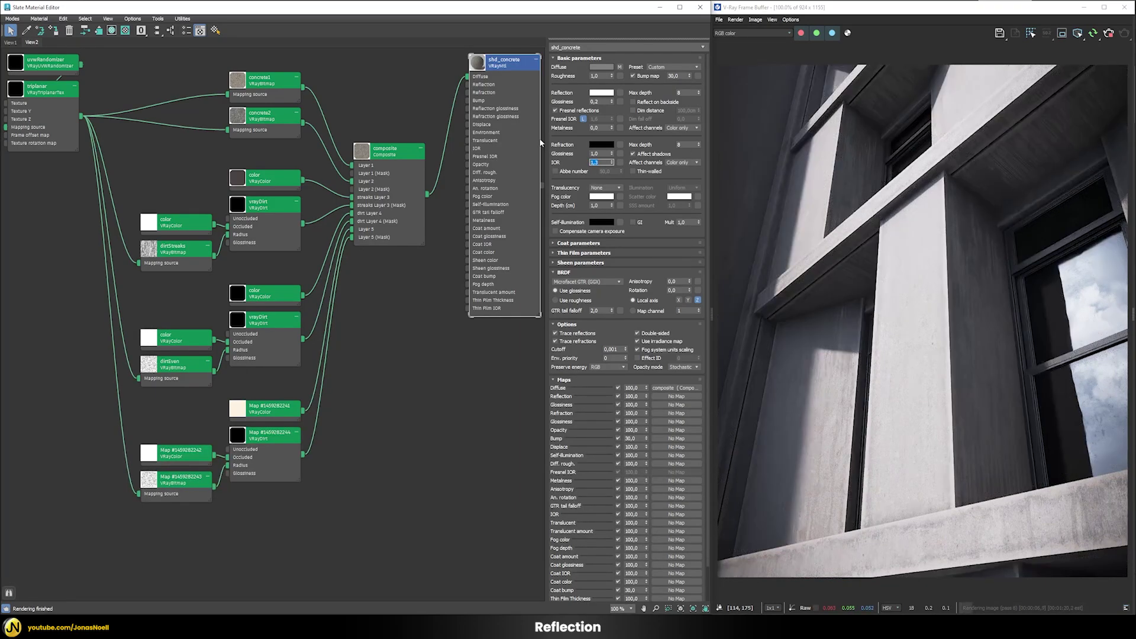
Add a Color Correction map below the composite node and feed the composite's output into it
double_click(389, 157)
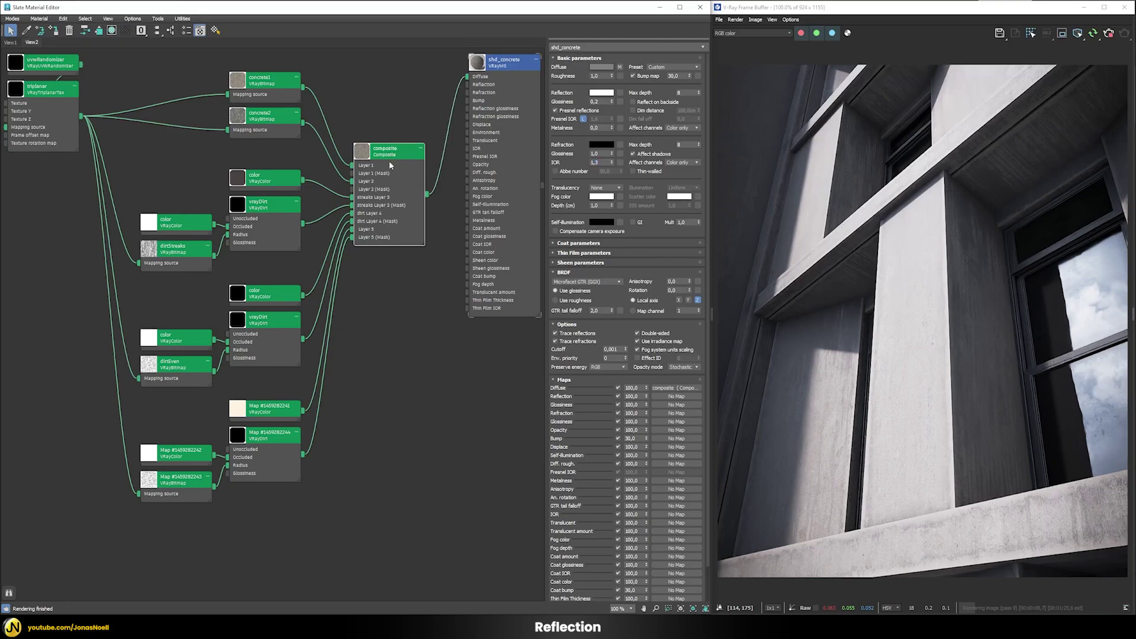
right_click(401, 327)
mouse_move(433, 355)
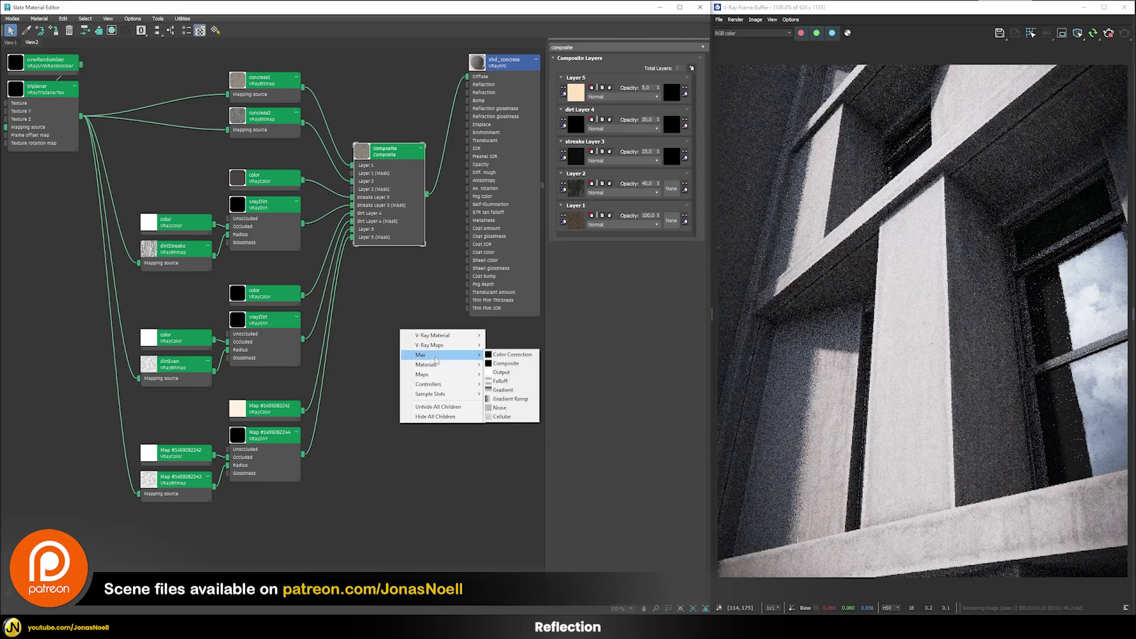
left_click(509, 360)
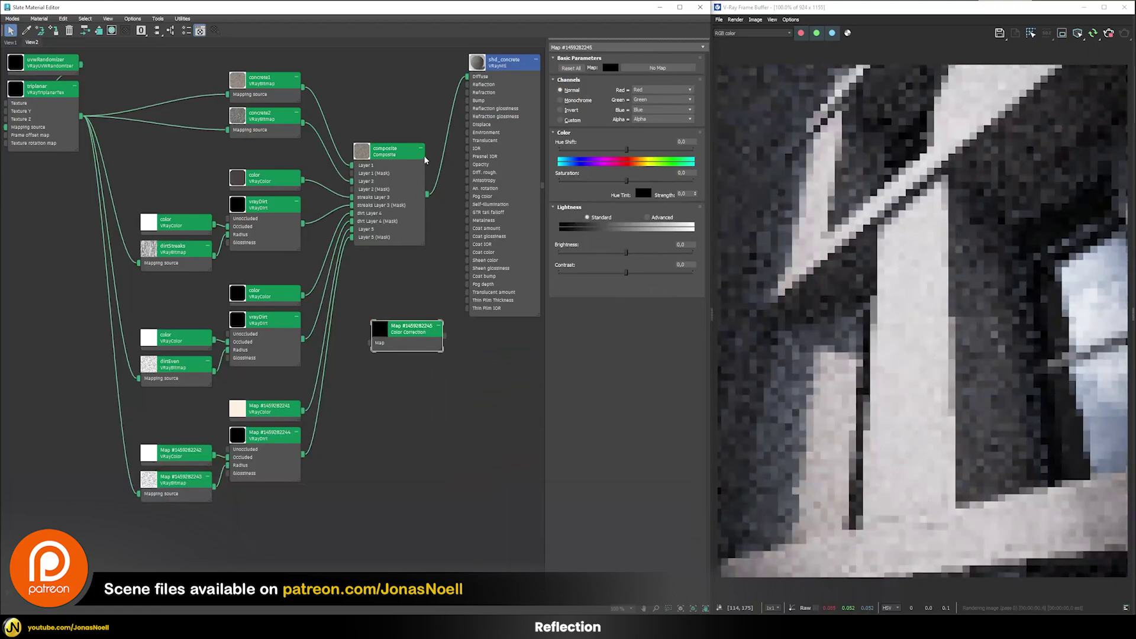
double_click(503, 62)
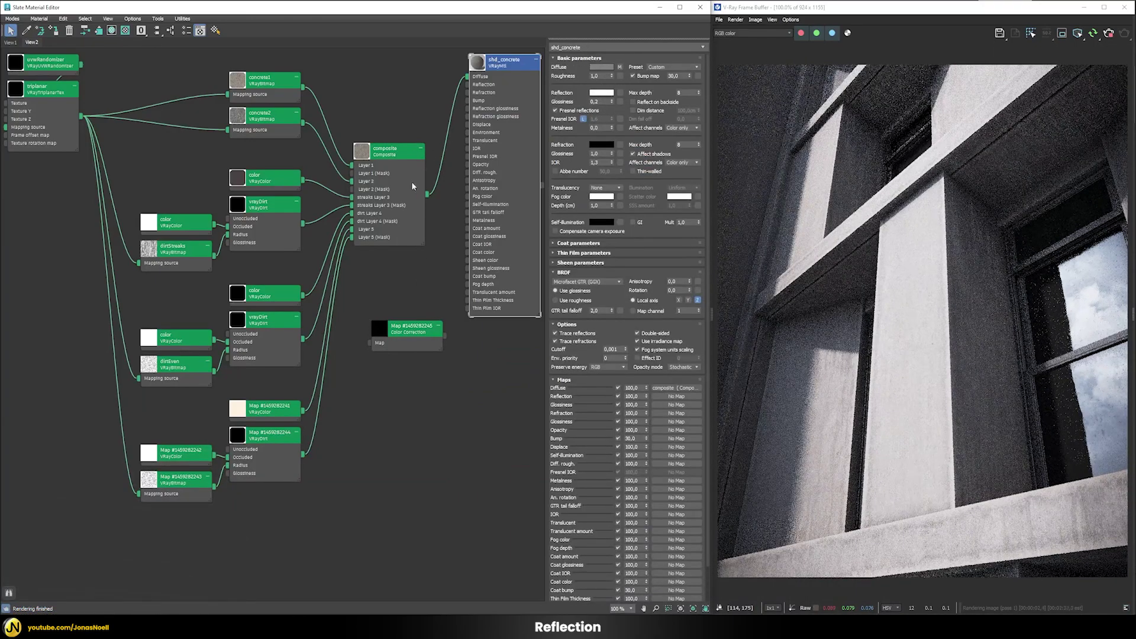
left_click_drag(427, 194, 386, 274)
Set the Color Correction's saturation to -100 and switch its lightness mode to Advanced
left_click(407, 332)
double_click(407, 332)
left_click_drag(626, 181, 560, 181)
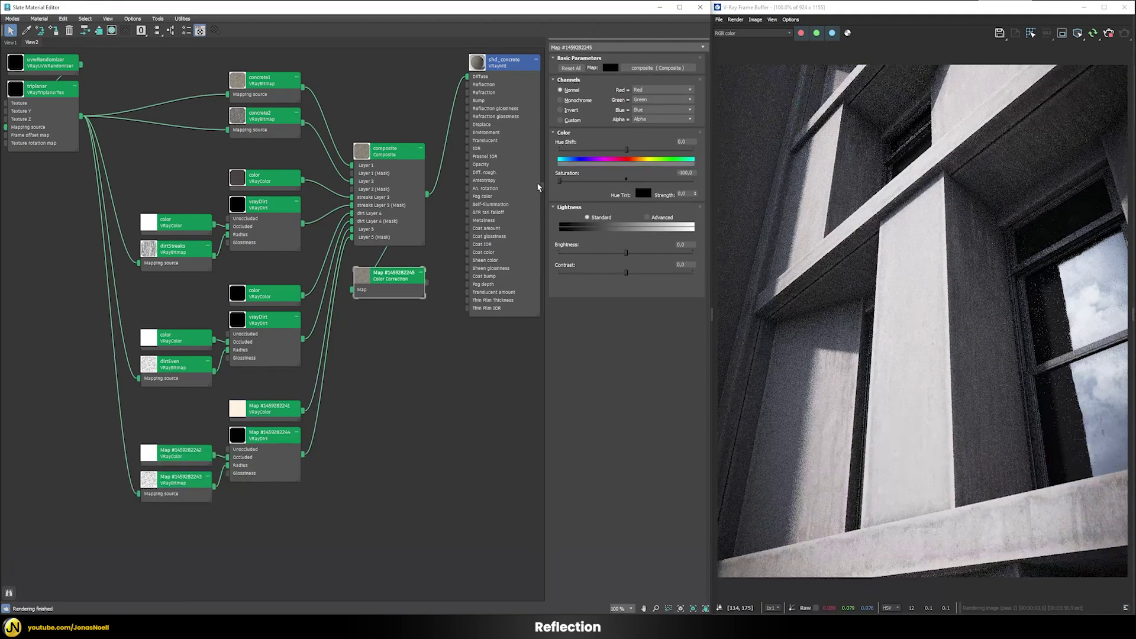
left_click(646, 217)
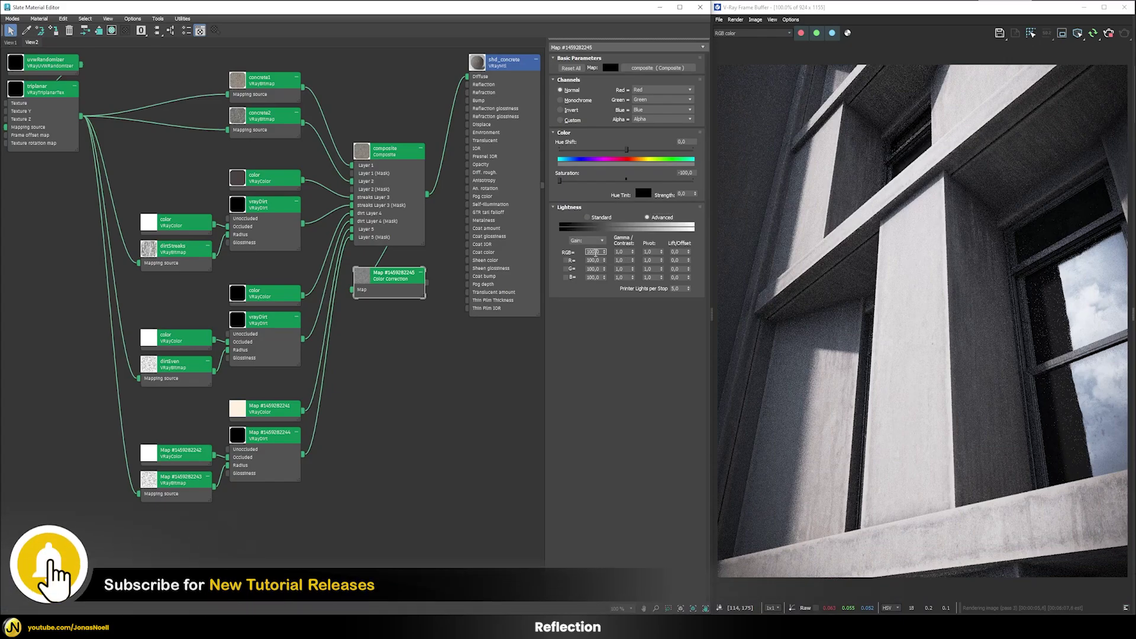
Connect the Color Correction to the material's Reflection input and set its RGB gain to 250 and gamma/contrast to 0.8
left_click_drag(426, 282, 471, 88)
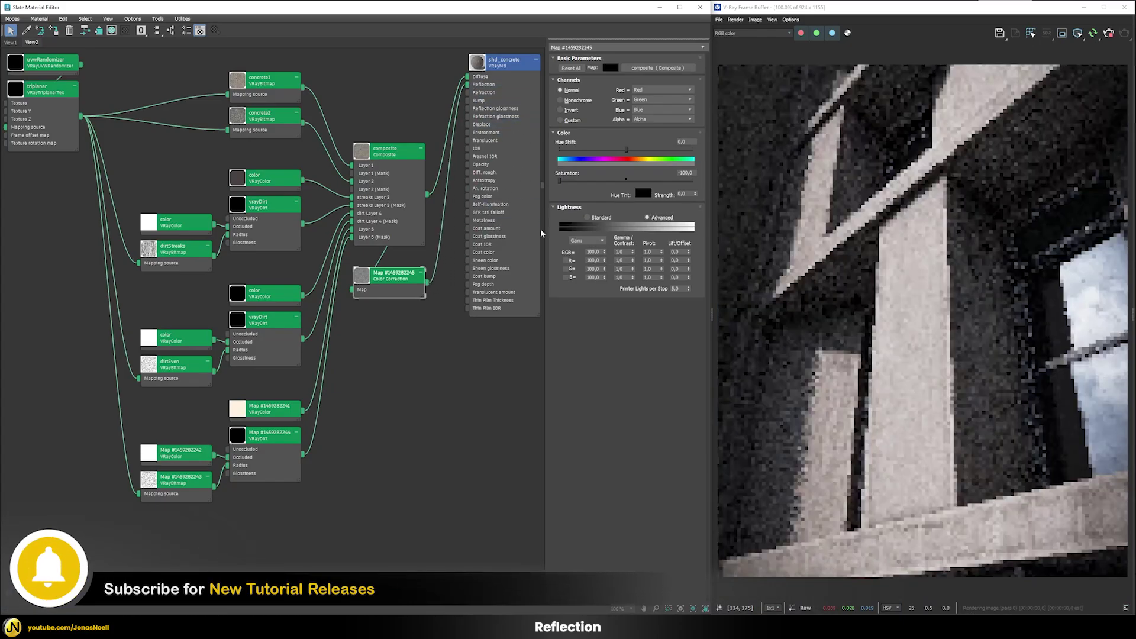
double_click(593, 251)
type("25")
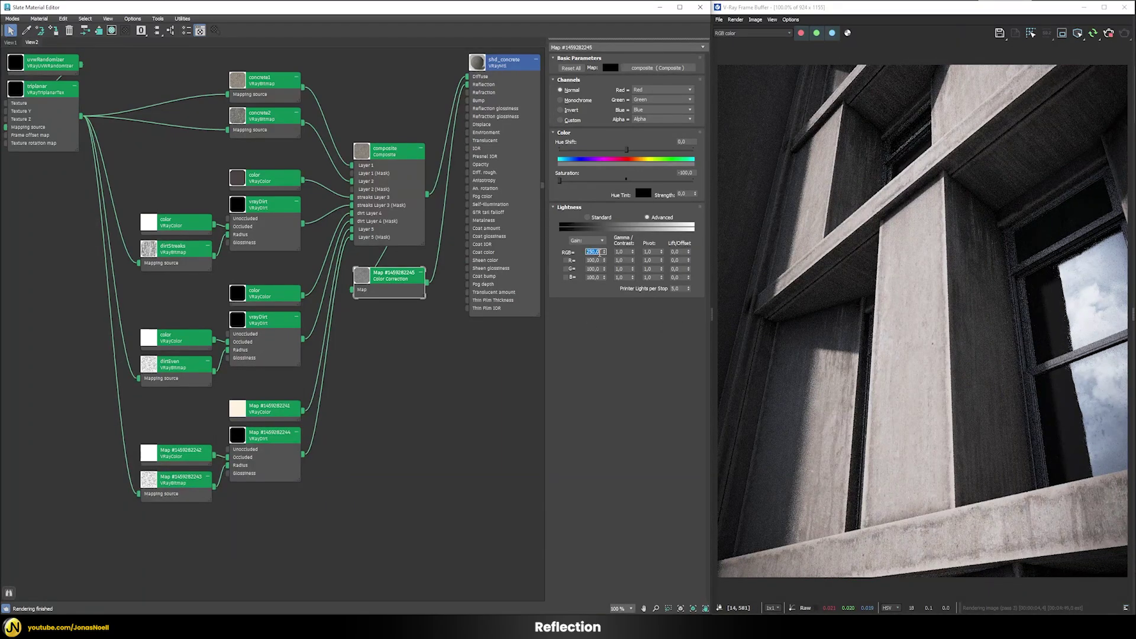
double_click(622, 251)
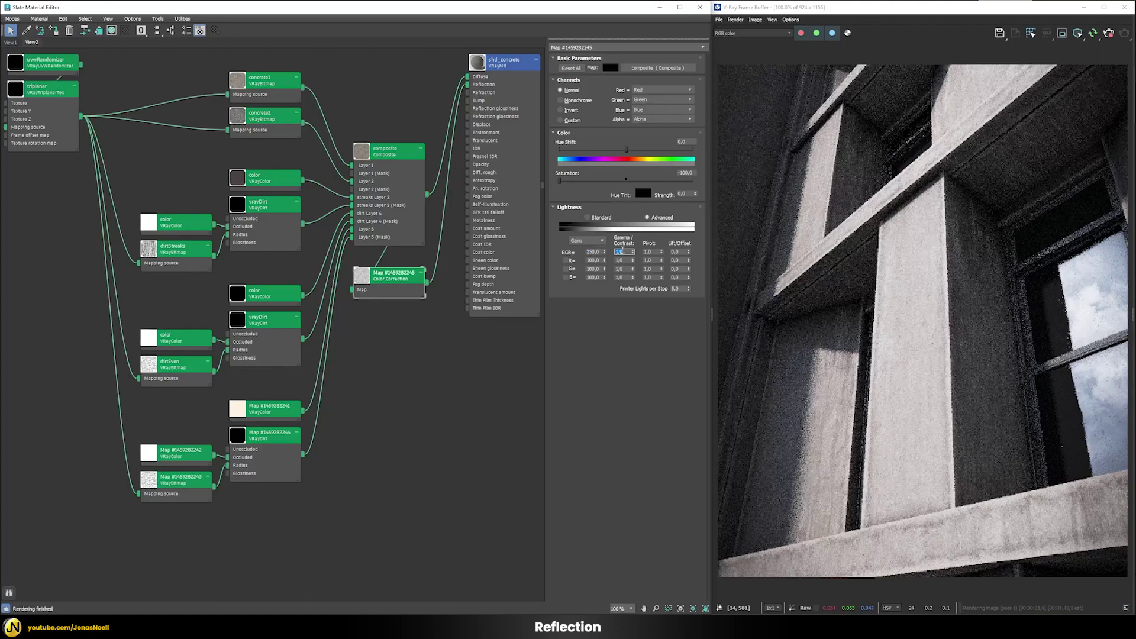
type("0,8")
key("Return")
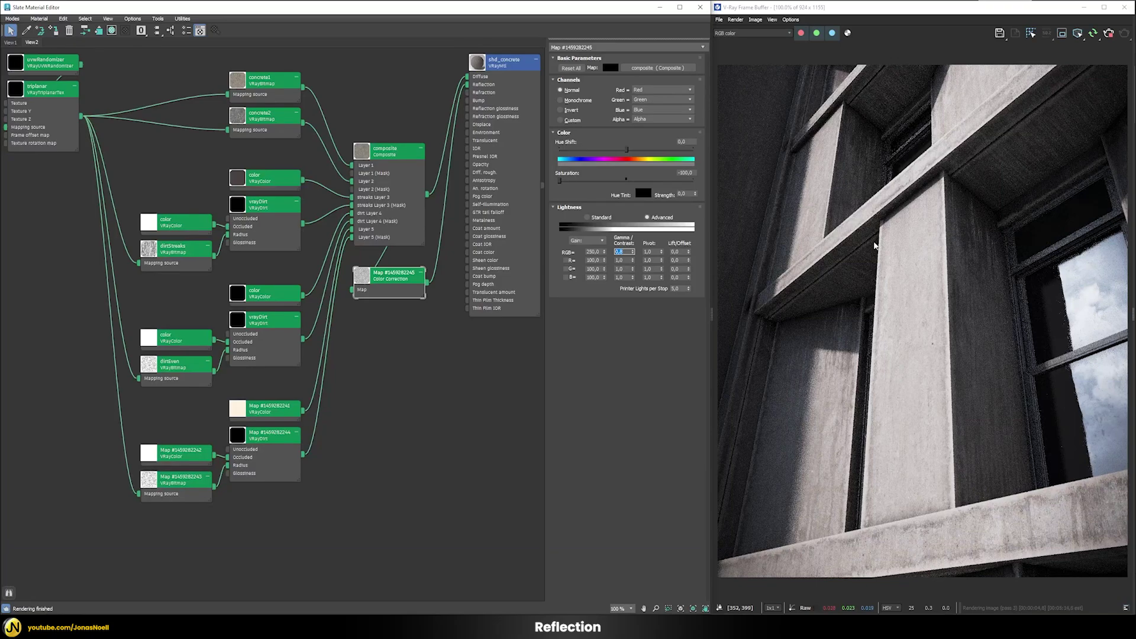
Check the specular and GI render elements, return to RGB color and reopen the Color Correction's settings
left_click(745, 33)
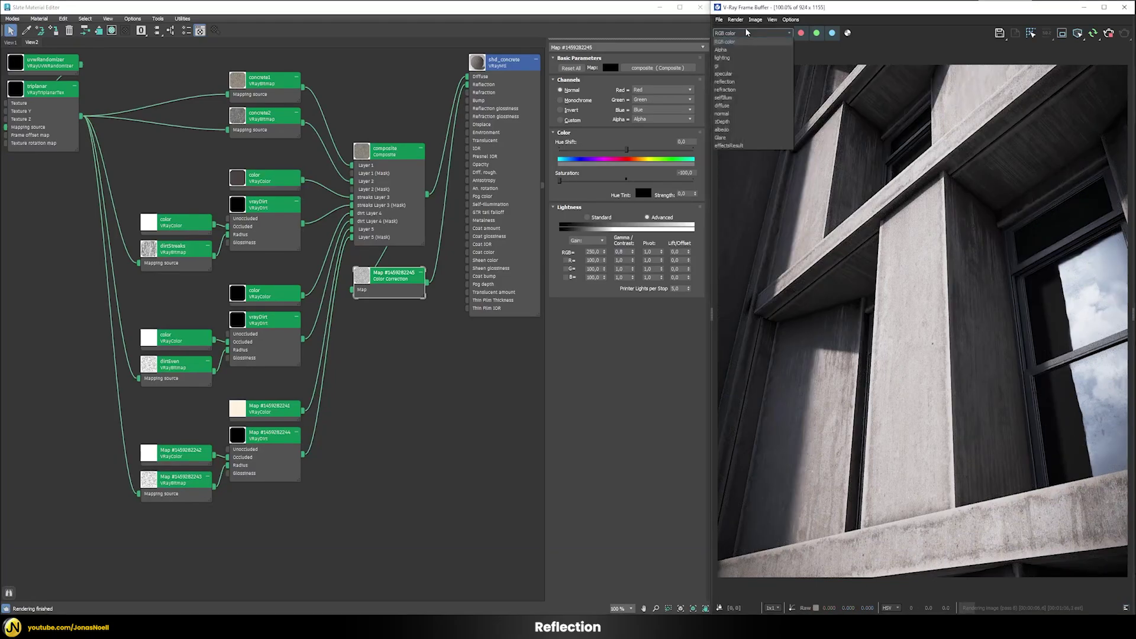
left_click(730, 69)
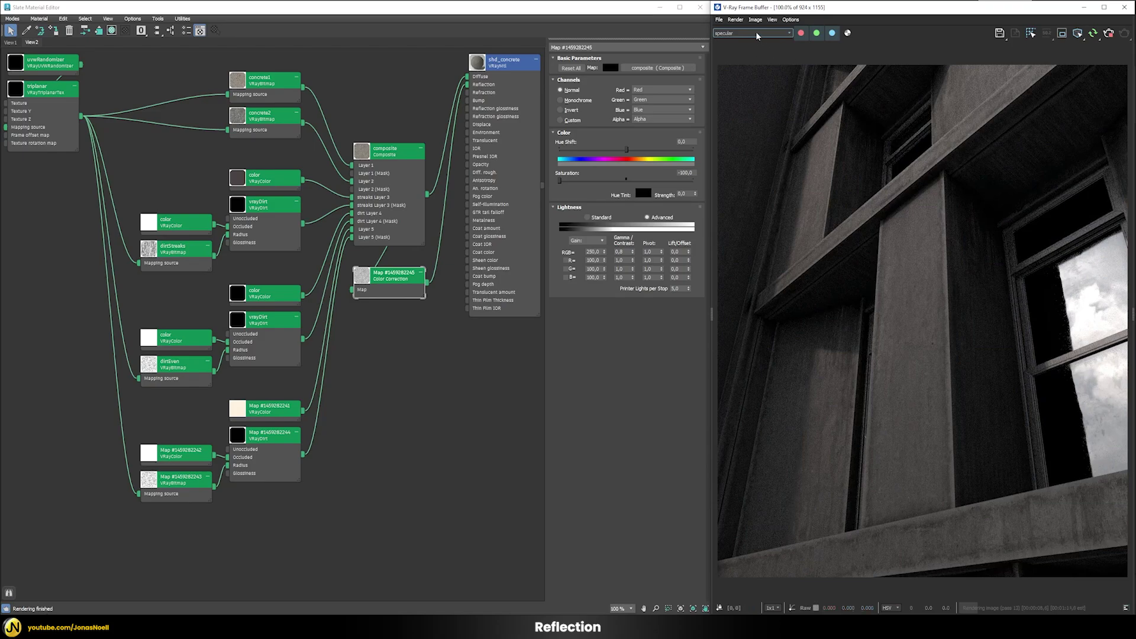
scroll(754, 32, "down", 1)
scroll(752, 32, "up", 5)
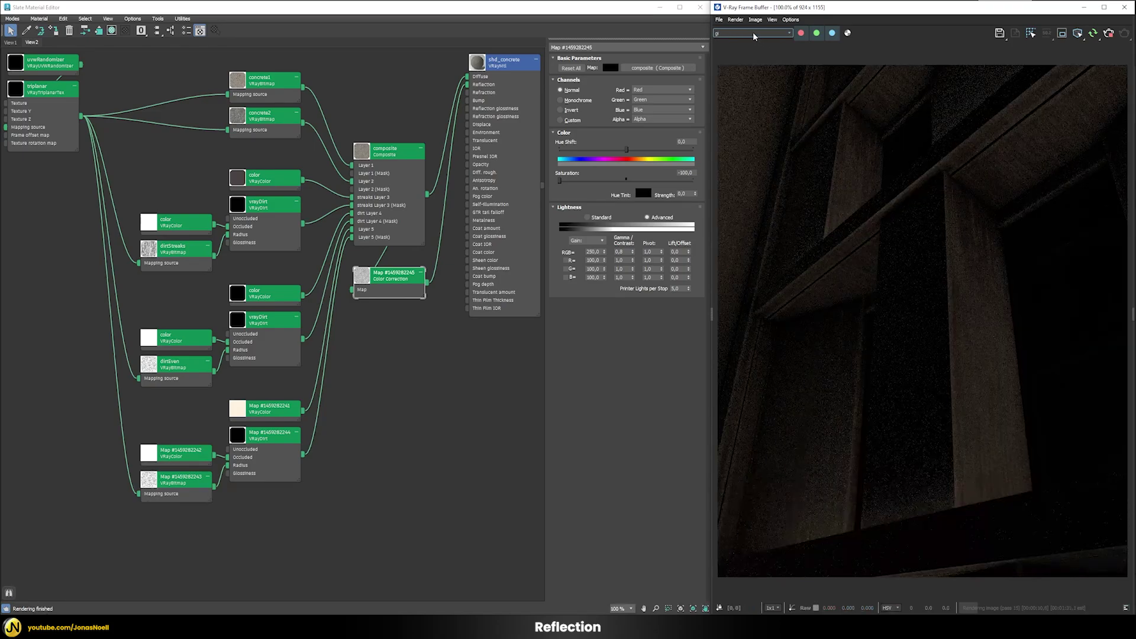
double_click(395, 153)
double_click(393, 277)
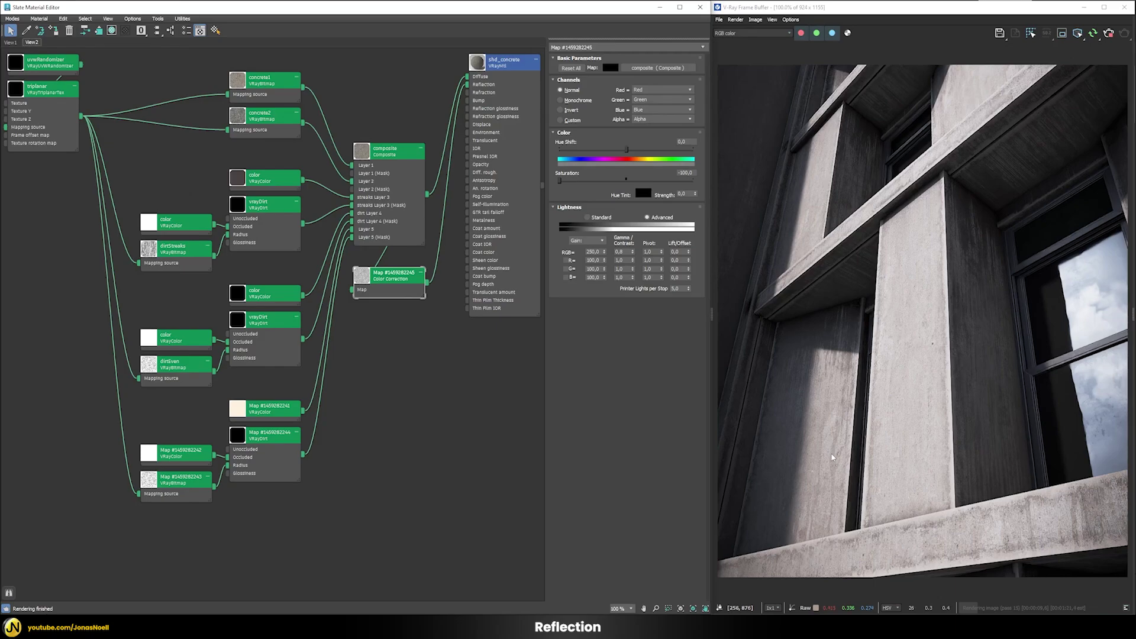
Set the opacity of the Composite's Layer 5 to 2.5
left_click(401, 163)
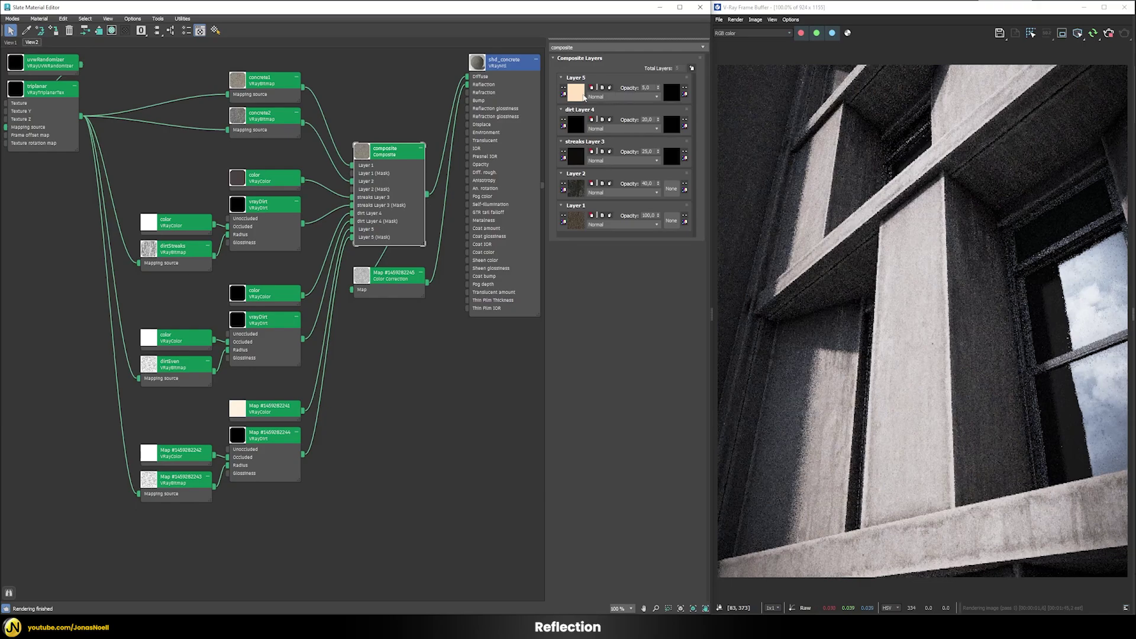
double_click(646, 88)
type("2,5")
key("Return")
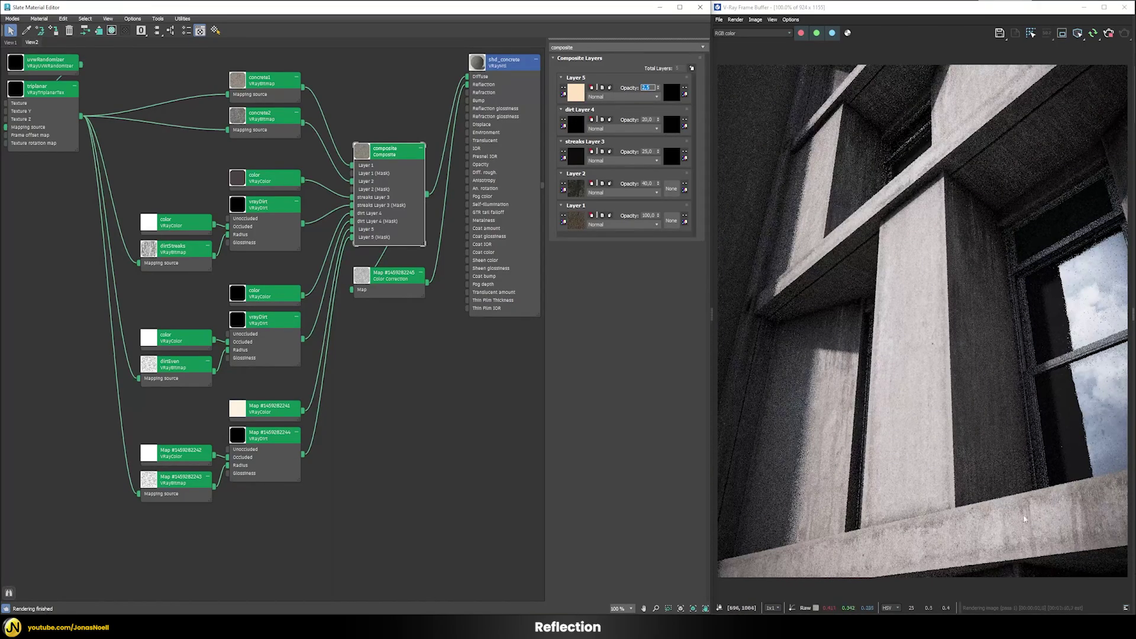
Set the concrete material's bump amount to 500 and connect a new Composite map to its Bump input
type("30,0")
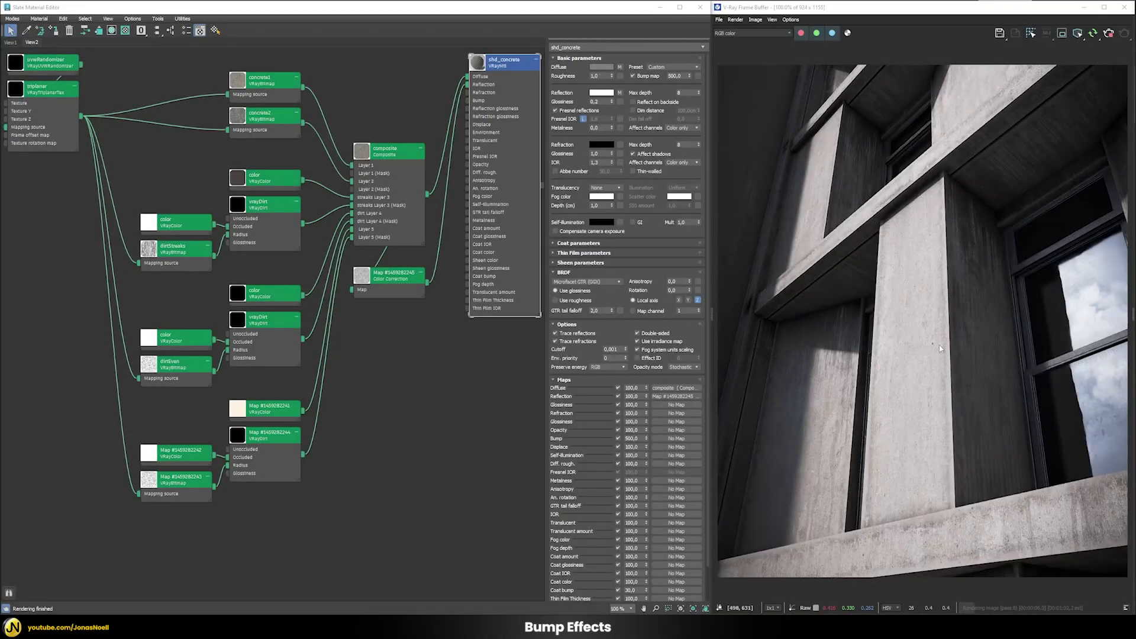
right_click(439, 368)
mouse_move(482, 394)
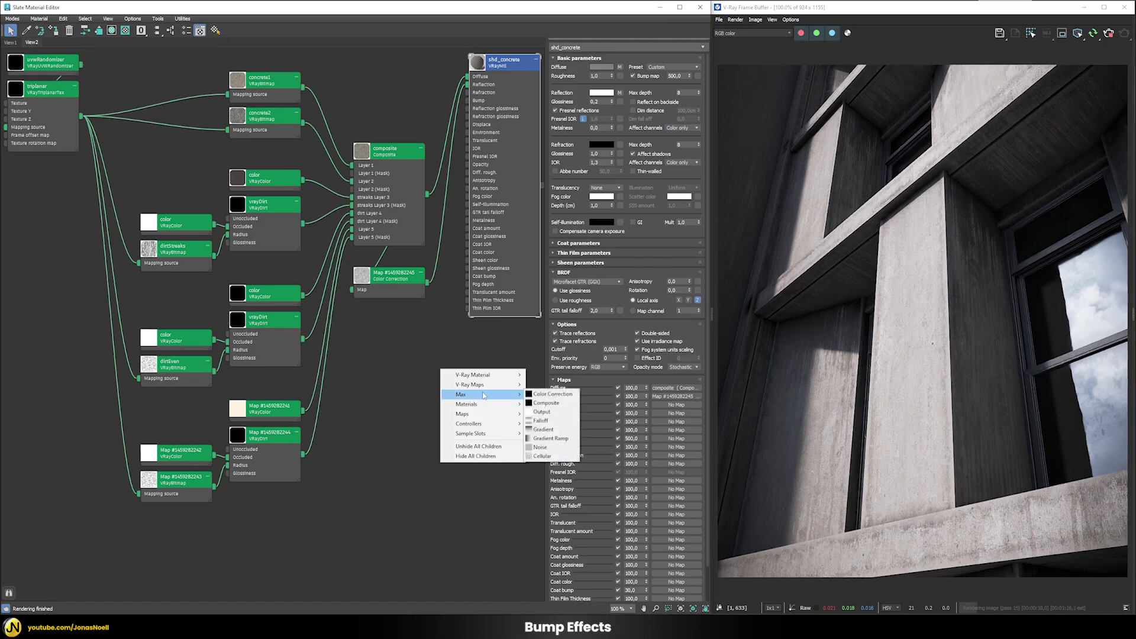
left_click(540, 404)
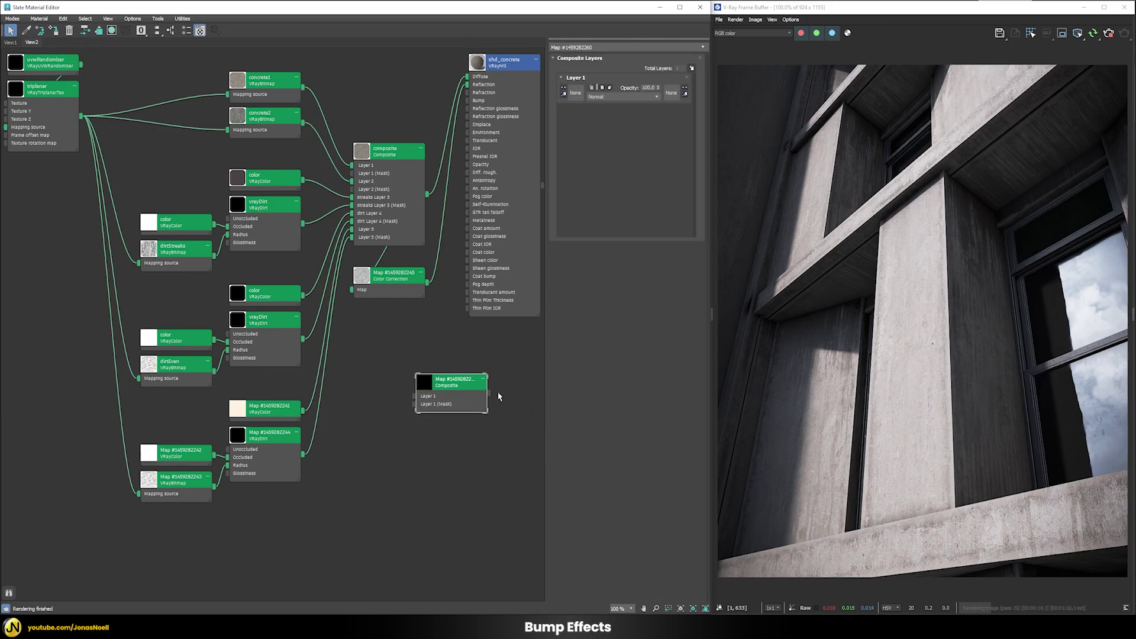
left_click_drag(489, 395, 471, 104)
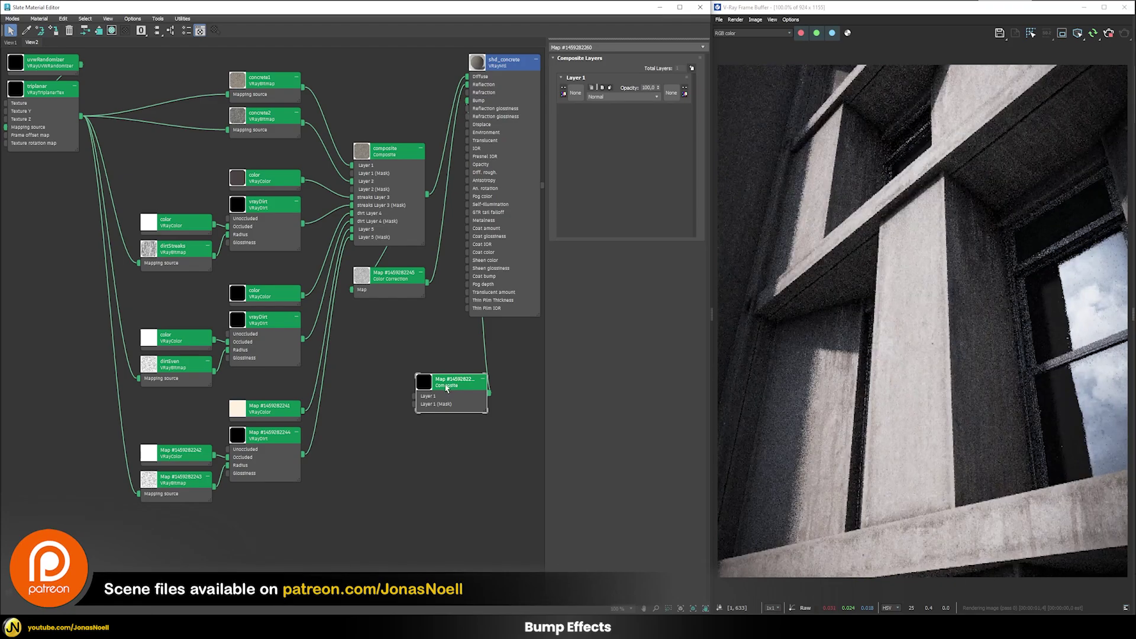
Assign a VRayEdgesTex map to Layer 1 of the bump Composite and arrange both nodes below the material
left_click_drag(456, 385, 508, 373)
left_click(575, 92)
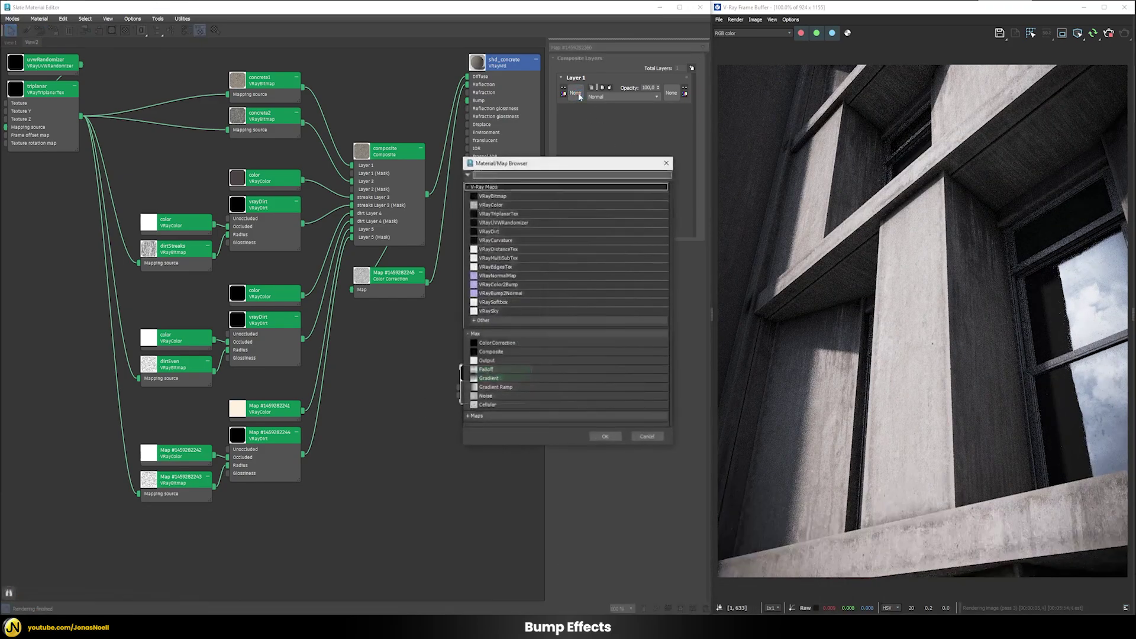
type("vraye")
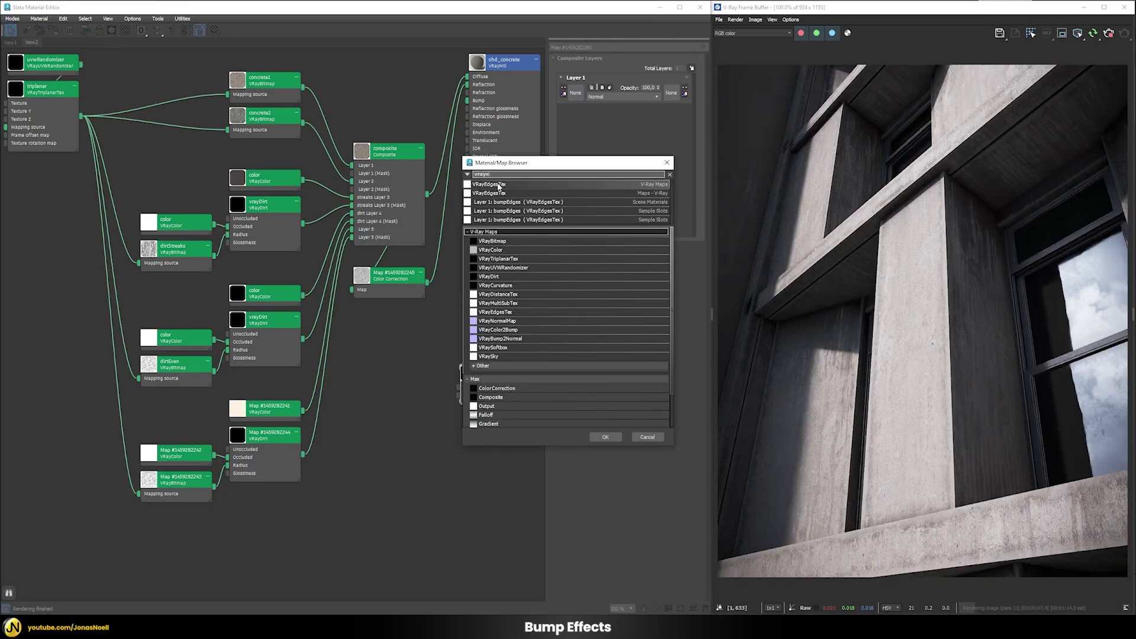
double_click(495, 311)
left_click_drag(392, 409, 398, 392)
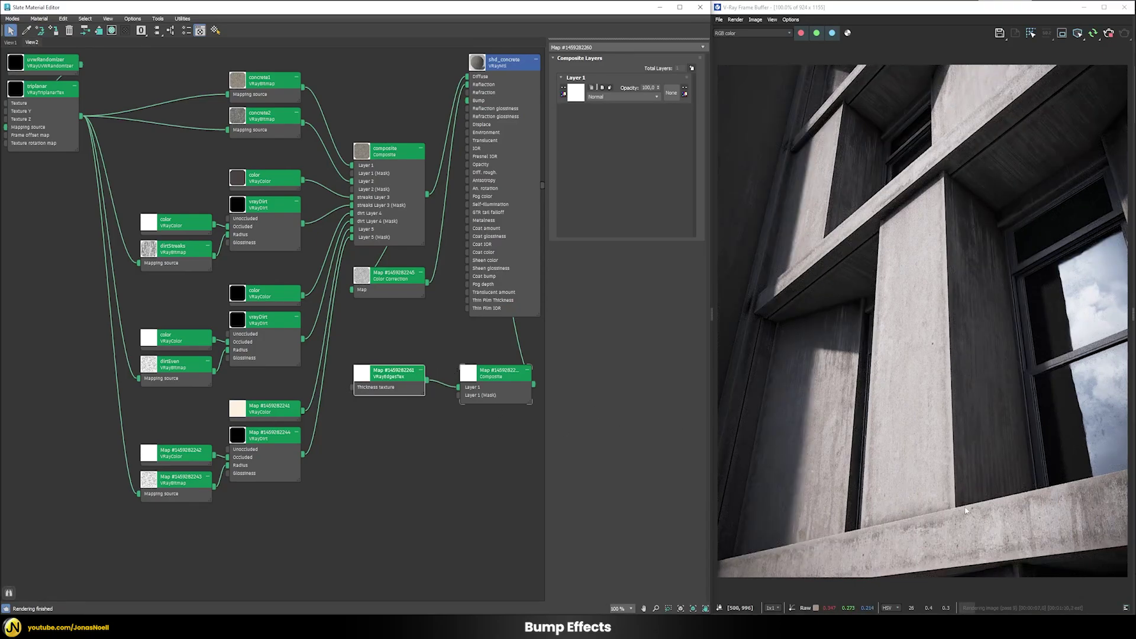
Try a rounded-corner radius of 3 cm on the VRayEdgesTex map and inspect the concrete edges in the render
double_click(387, 384)
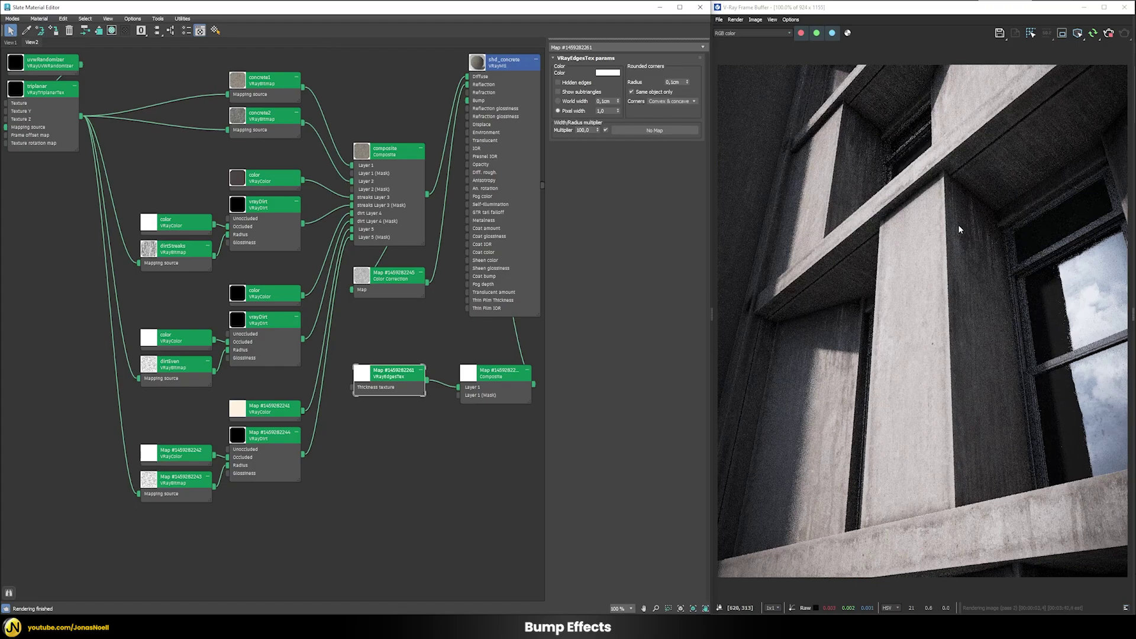
left_click(680, 83)
type("3")
key("Return")
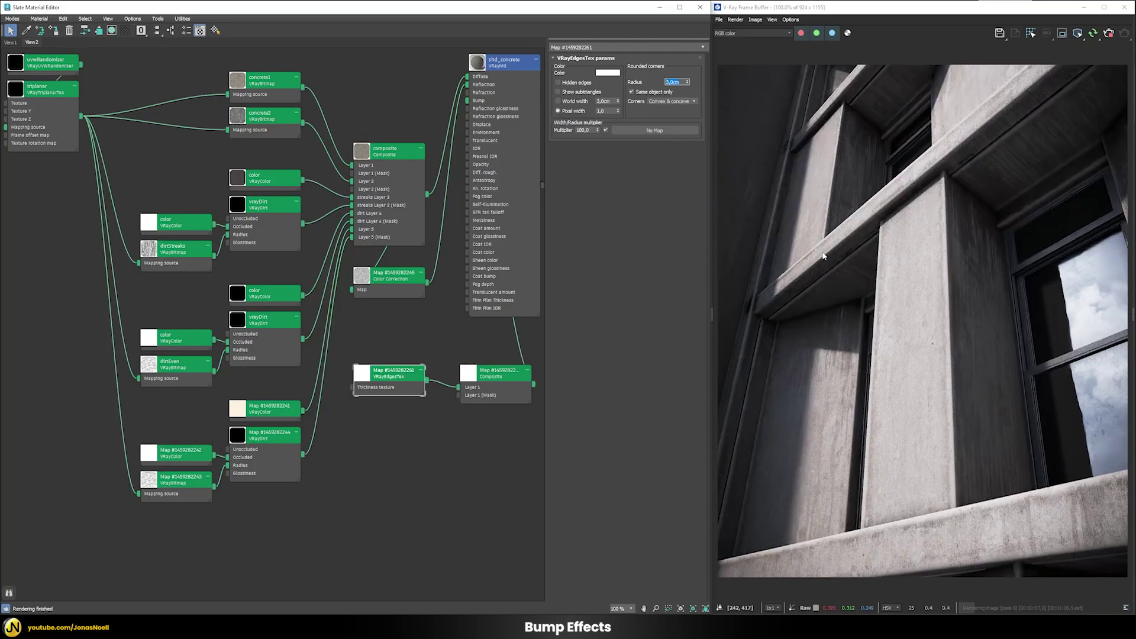
scroll(804, 261, "up", 3)
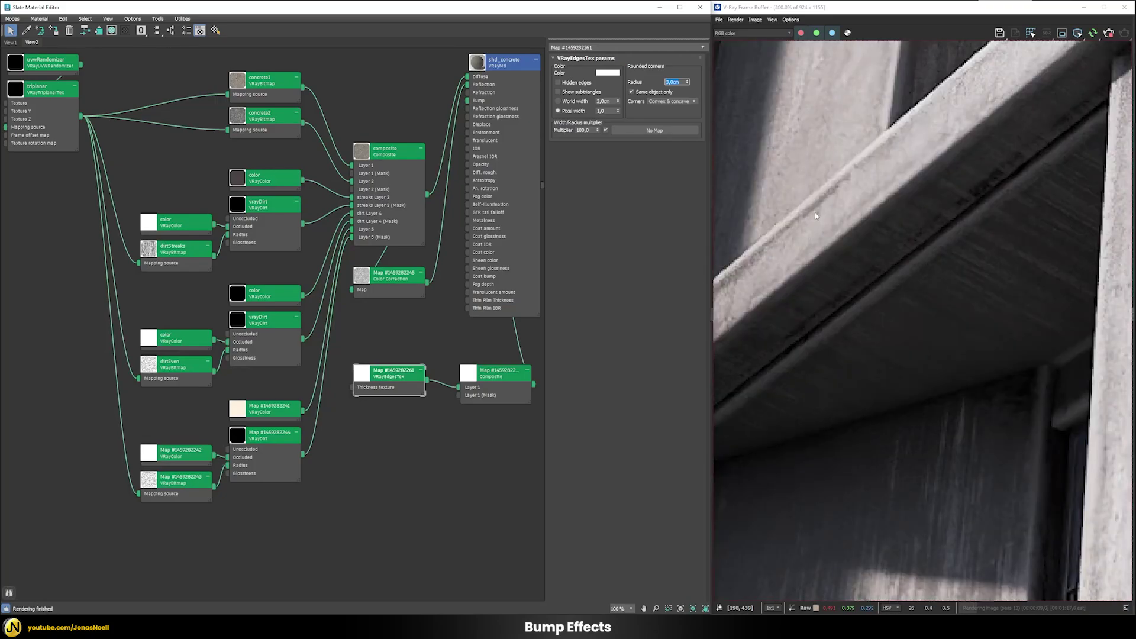
scroll(861, 282, "down", 3)
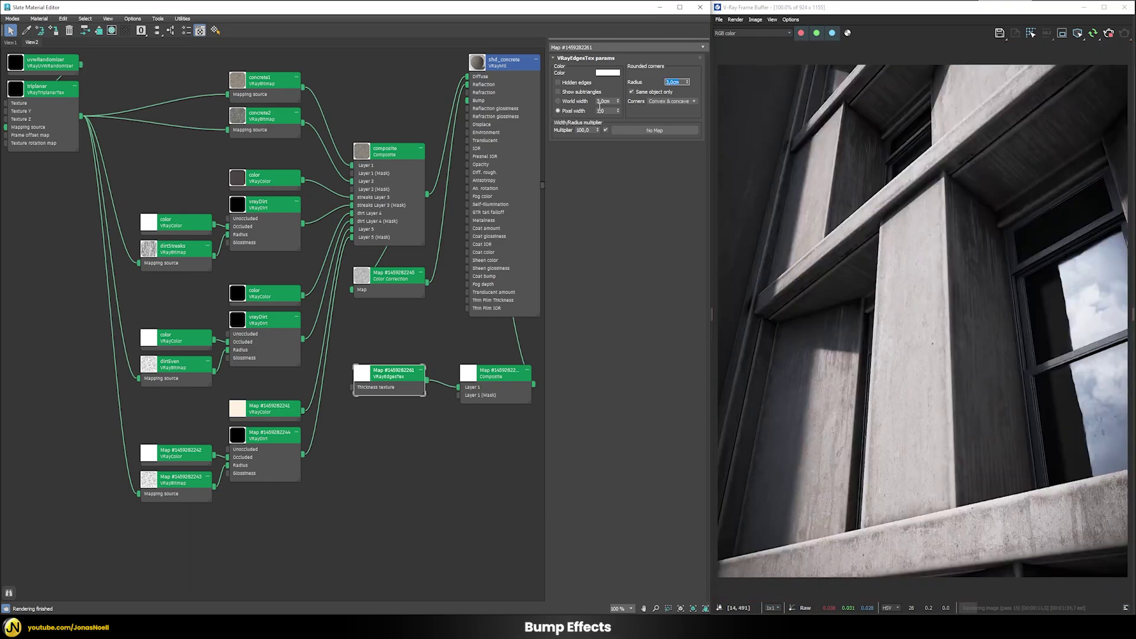
Set the VRayEdgesTex map's rounded-corner radius to 1 cm and inspect the edges in the render
type("1")
key("Return")
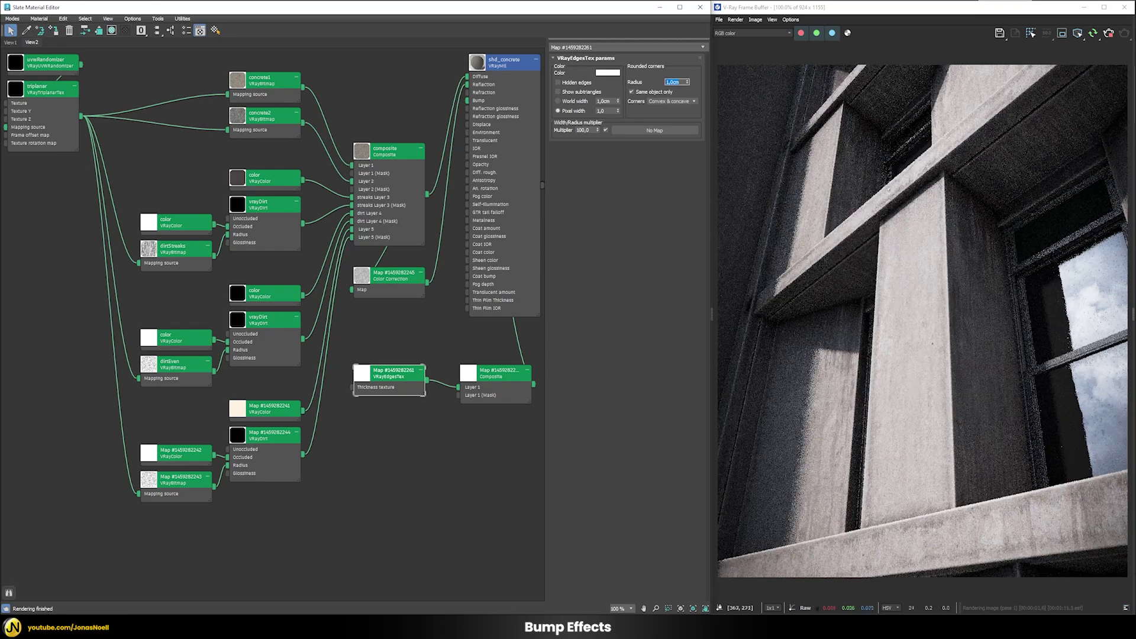
scroll(895, 184, "up", 3)
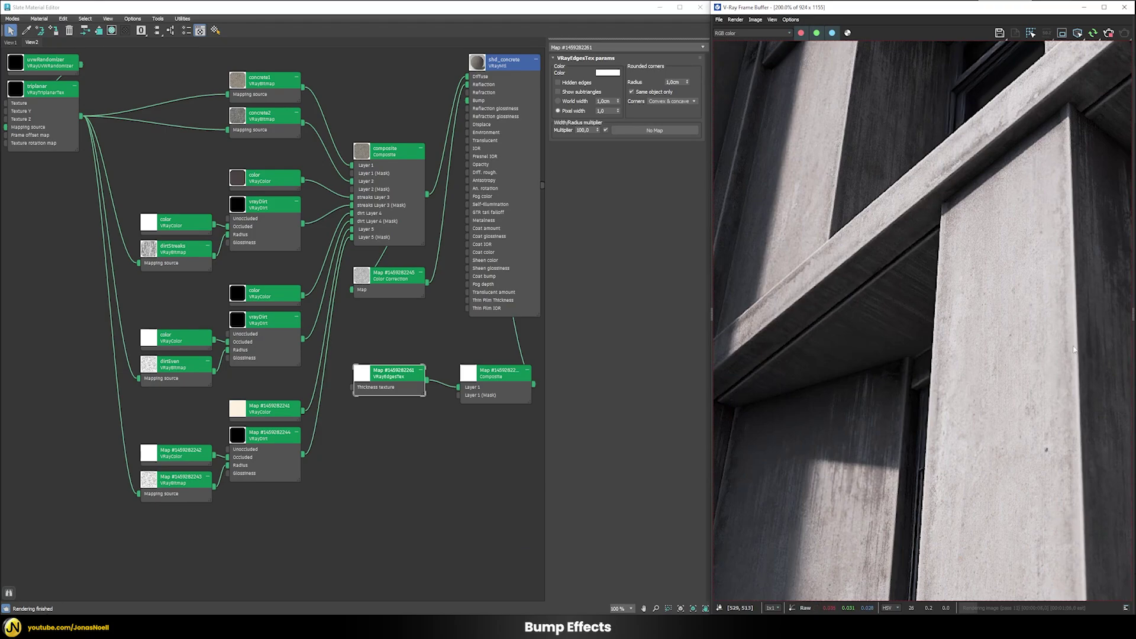
scroll(953, 346, "down", 3)
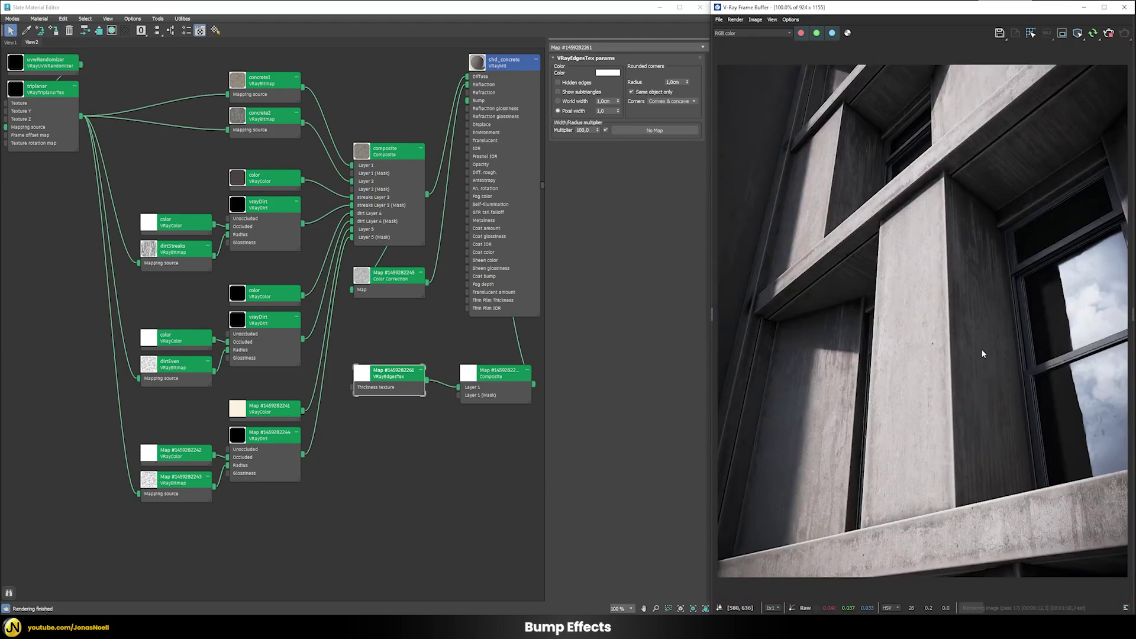
Open the bump Composite's layers, examine the rounded edges in the normal render element and return to RGB color
double_click(486, 384)
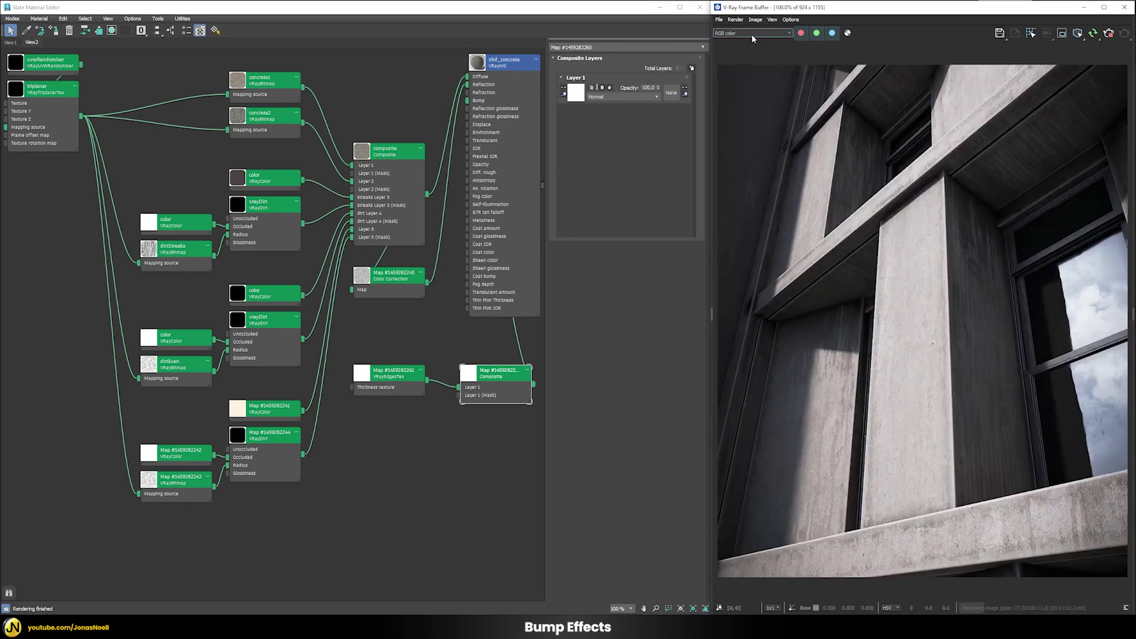
left_click(752, 34)
left_click(740, 114)
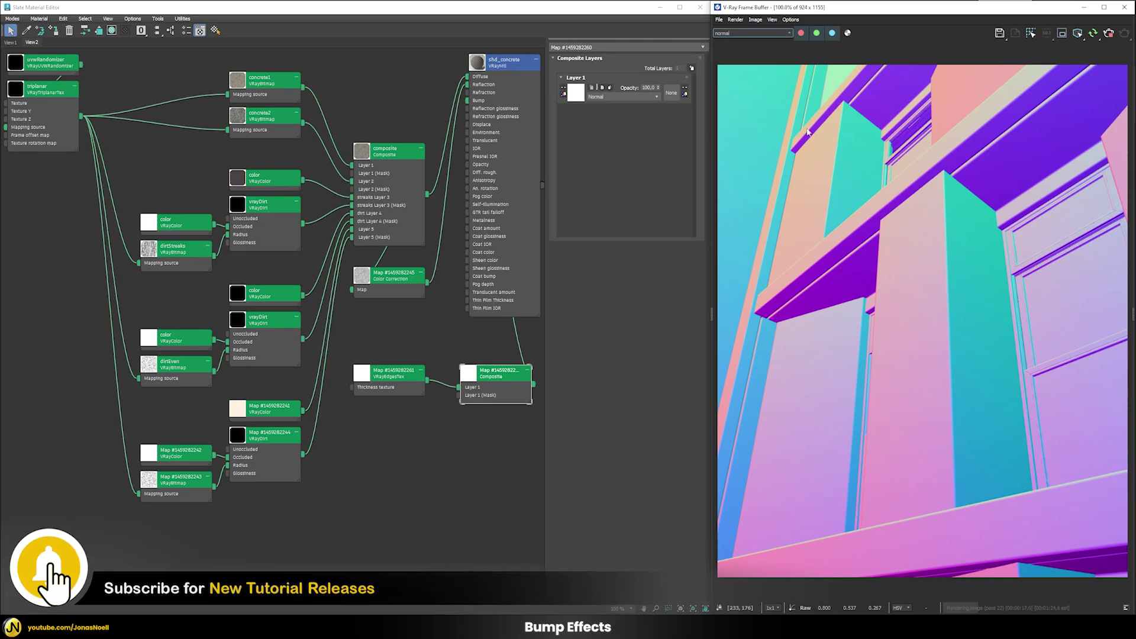
left_click(751, 33)
left_click(740, 40)
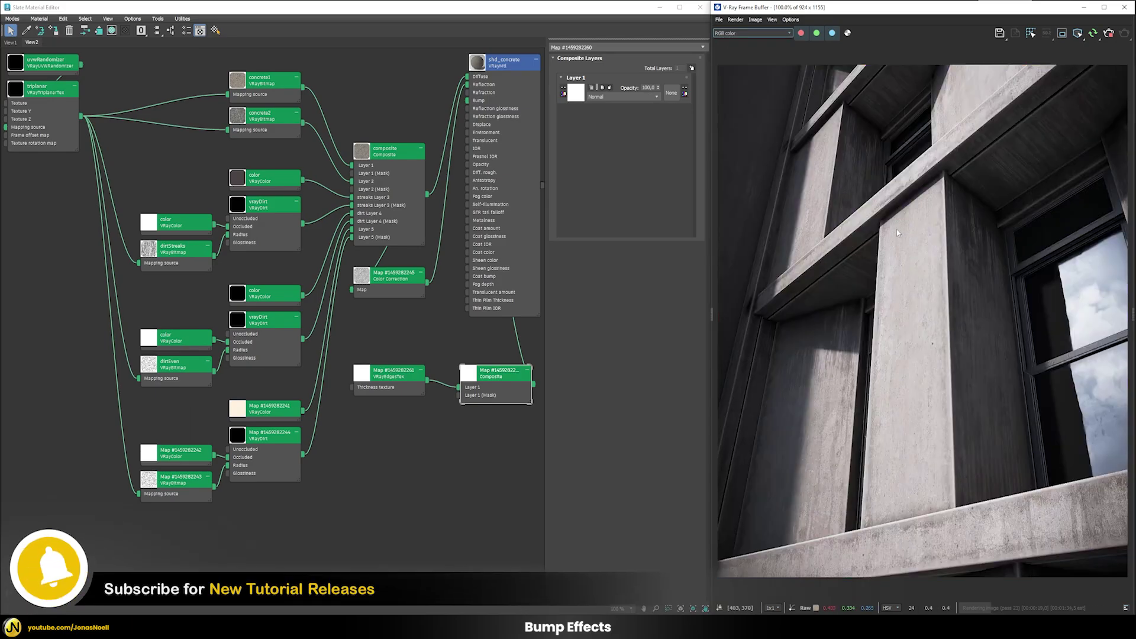
Add two layers to the bump Composite and duplicate the concrete1 and concrete2 bitmaps below the VRayEdgesTex node
left_click(692, 70)
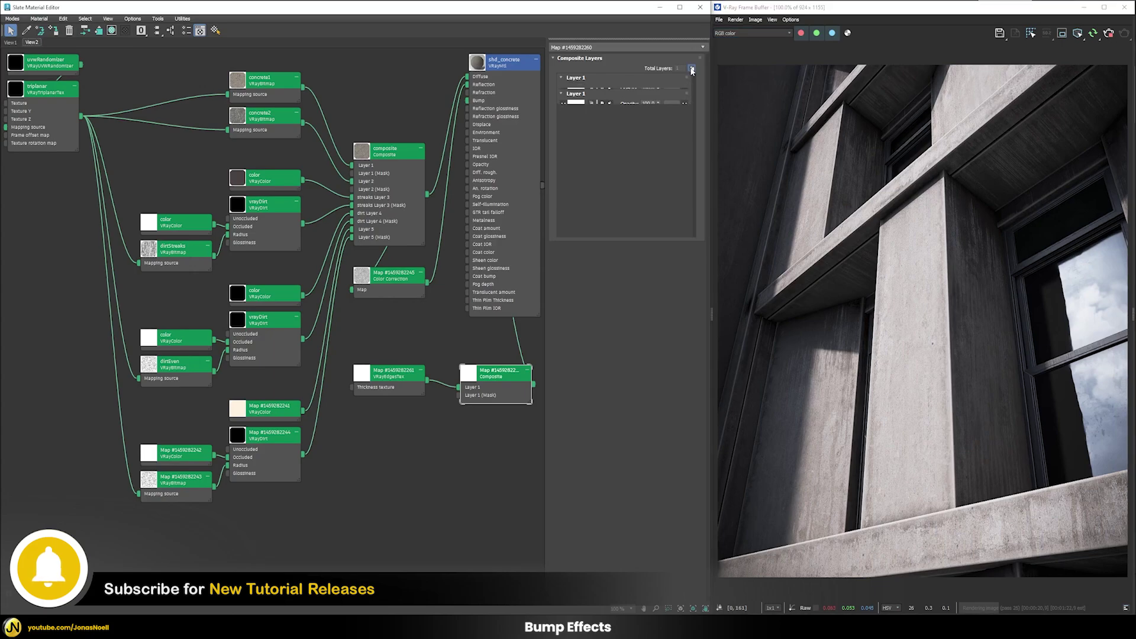
left_click(691, 70)
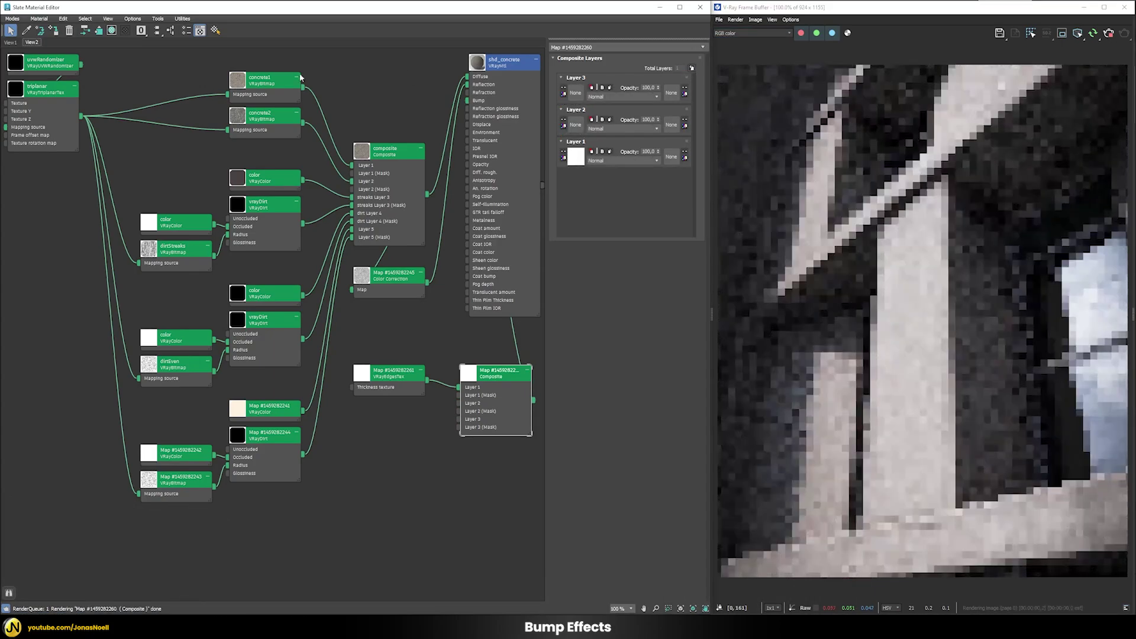
mouse_move(274, 56)
left_mouse_down()
mouse_move(259, 118)
mouse_move(278, 249)
mouse_move(360, 485)
mouse_move(389, 516)
mouse_move(392, 467)
left_mouse_up()
double_click(392, 461)
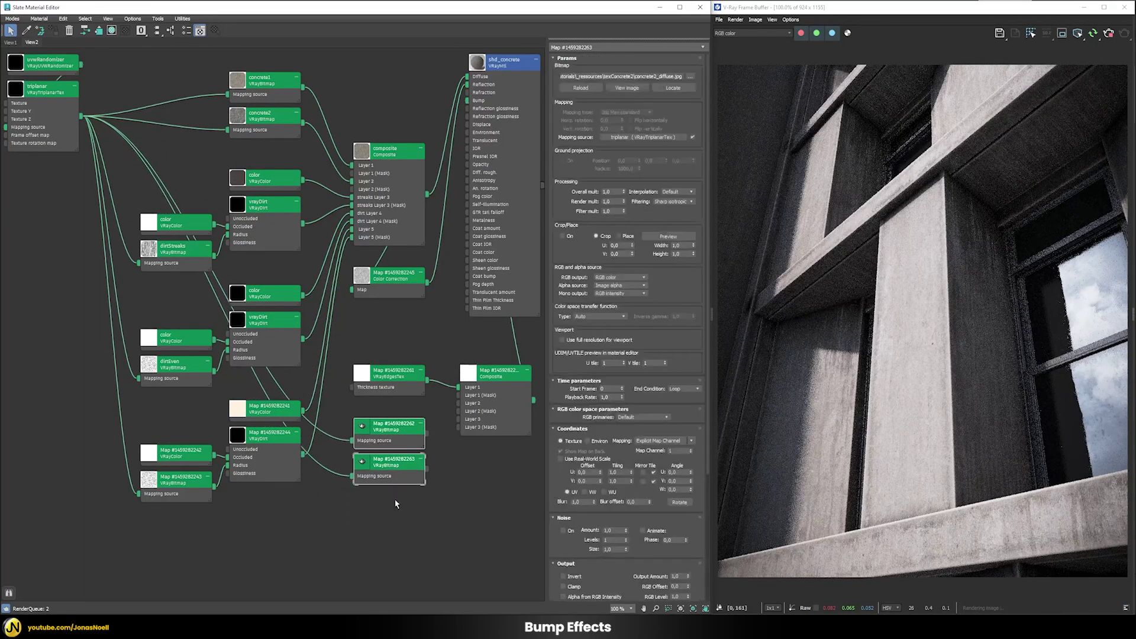
Load concrete1_bump.jpg into the first duplicated bitmap and concrete2_bump.jpg into the second
double_click(387, 430)
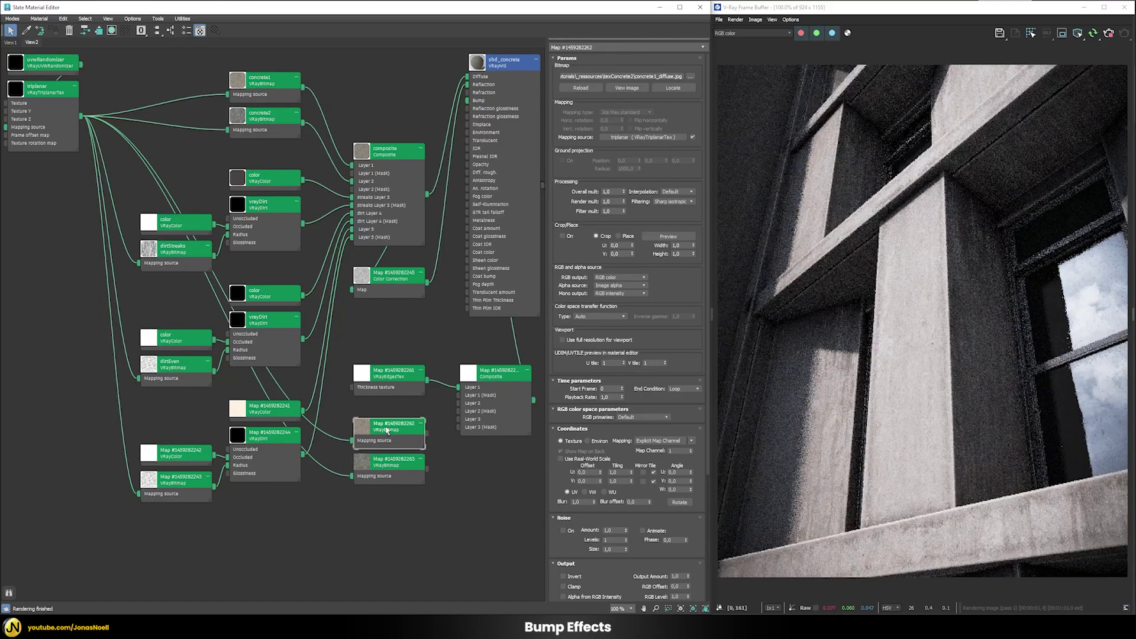
left_click(689, 78)
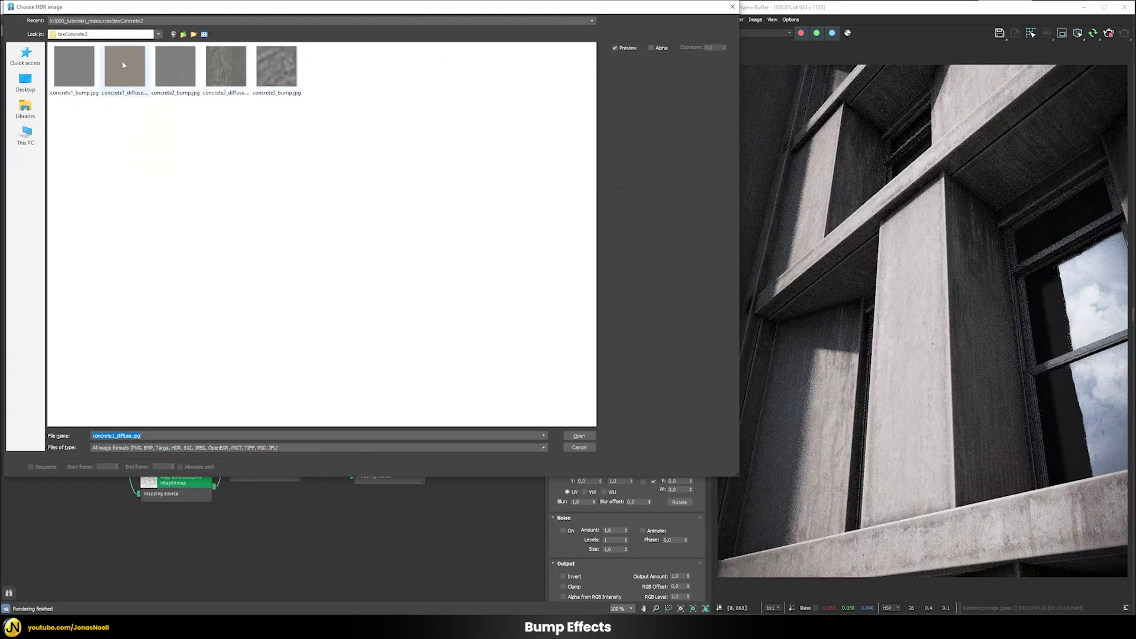
left_click(80, 73)
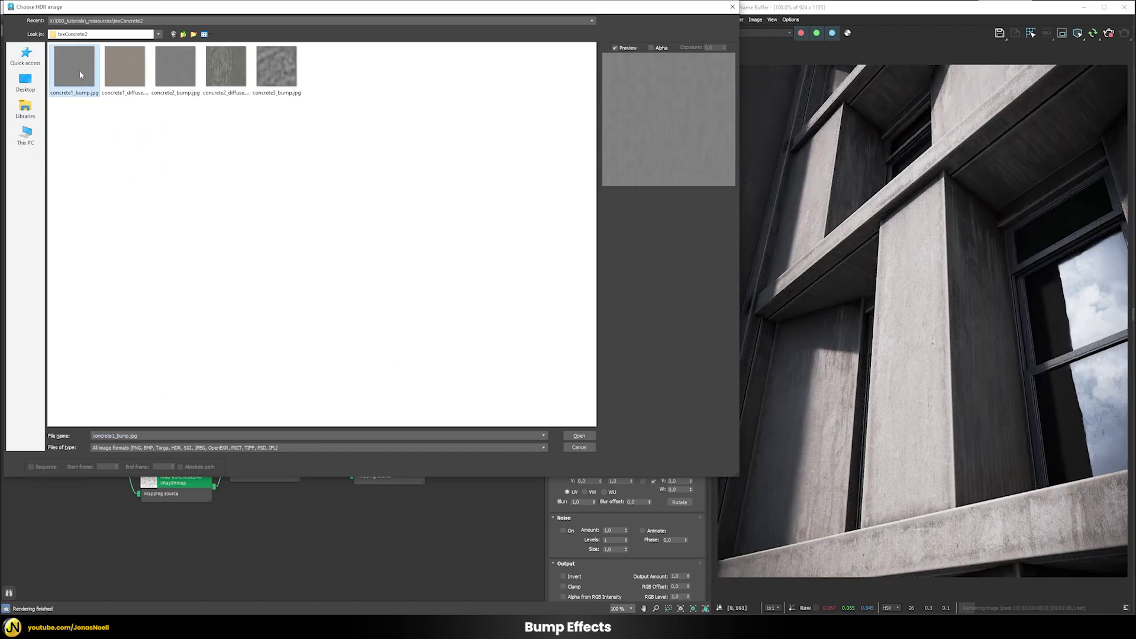
double_click(80, 70)
double_click(406, 461)
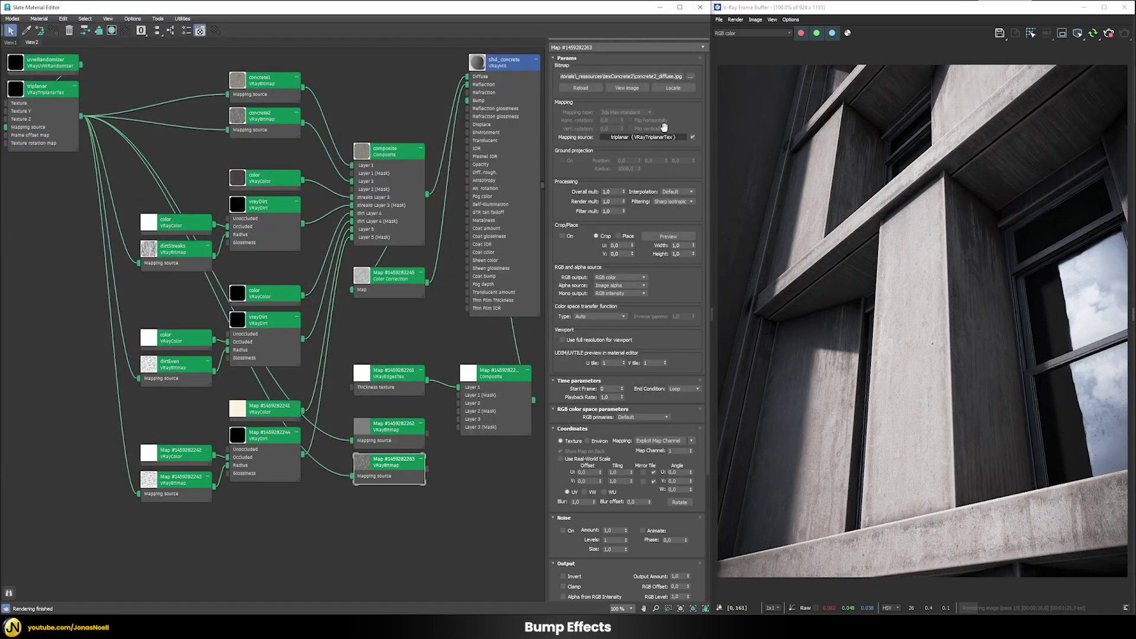
left_click(688, 78)
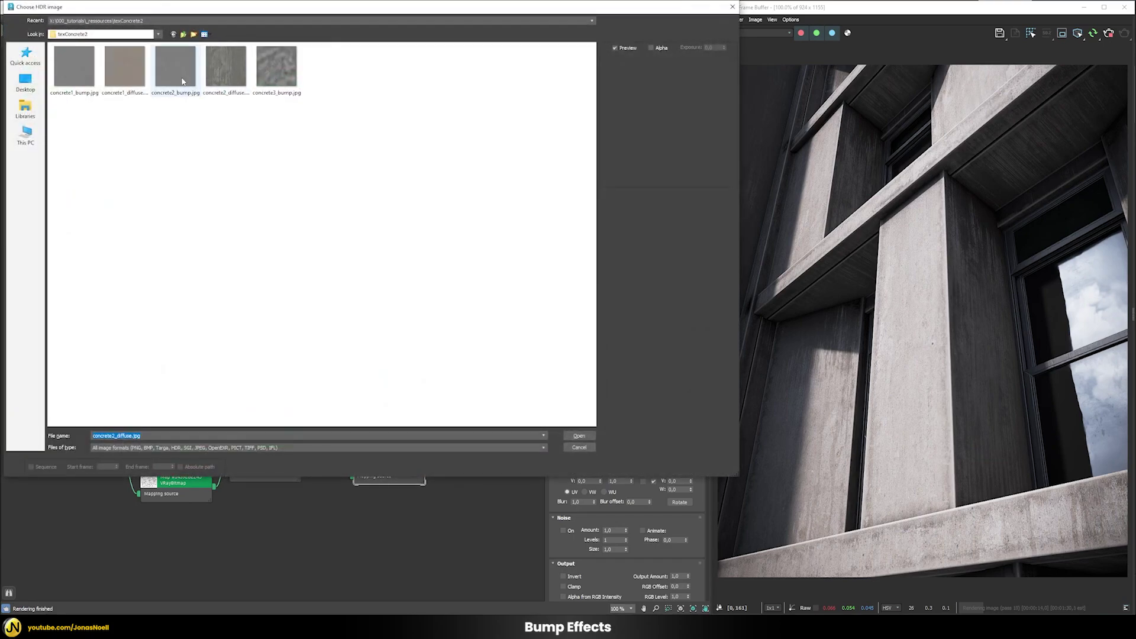
double_click(175, 66)
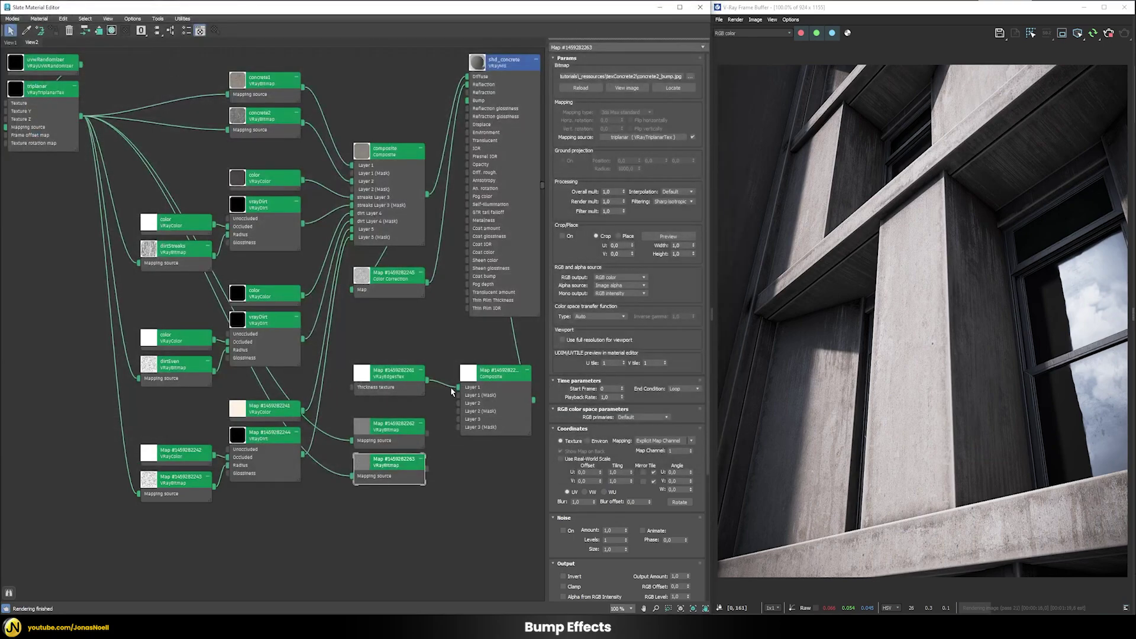
Assign the concrete1_bump.jpg bitmap to Layer 2 of the bump Composite
double_click(499, 372)
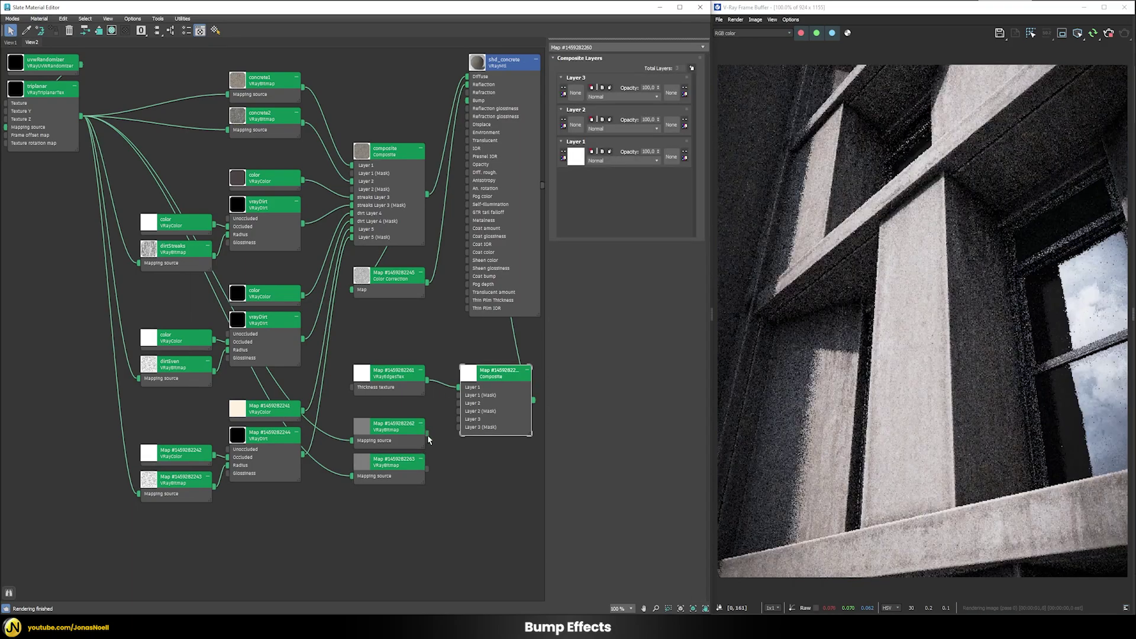
left_click_drag(427, 434, 572, 129)
left_click(336, 337)
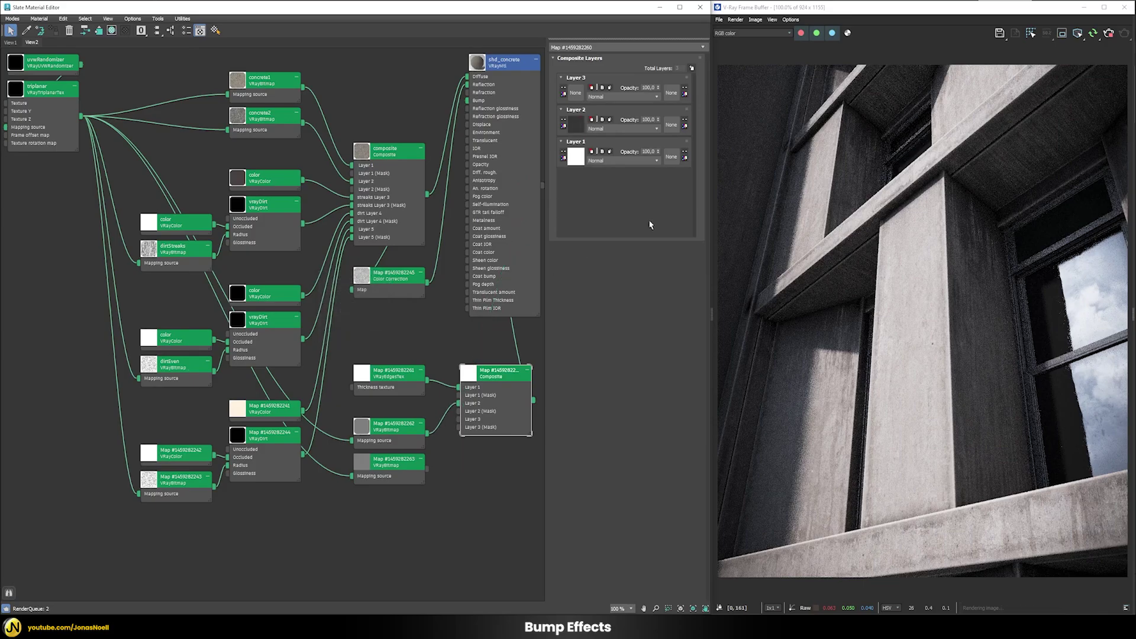
Examine the first concrete bump texture in the normal render element and return to RGB color
left_click(763, 33)
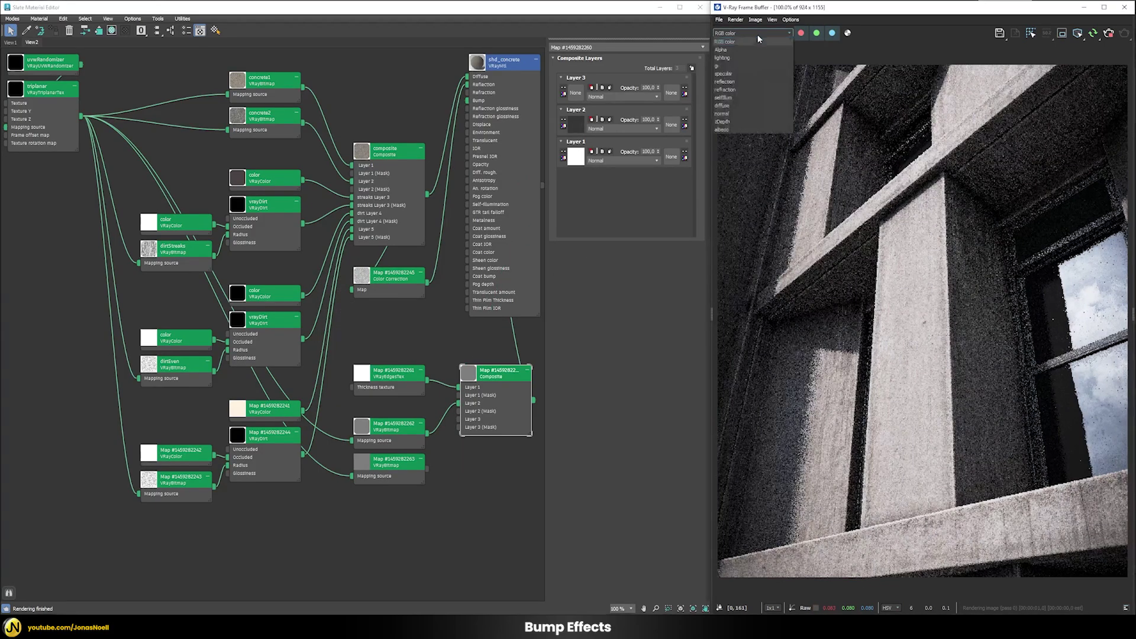
left_click(727, 123)
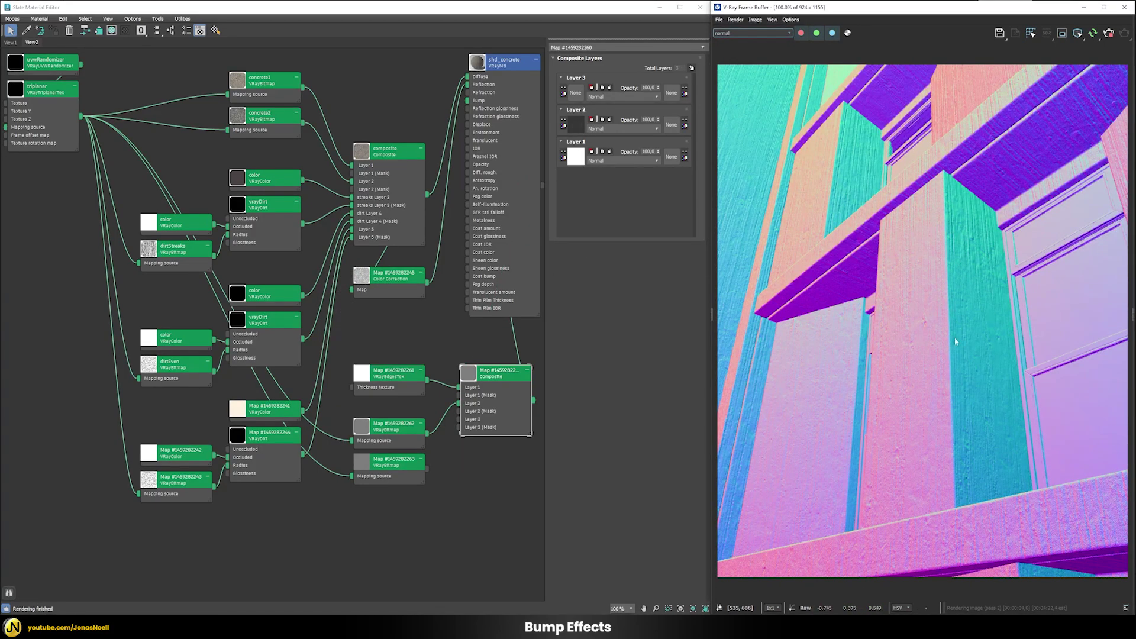
left_click(731, 32)
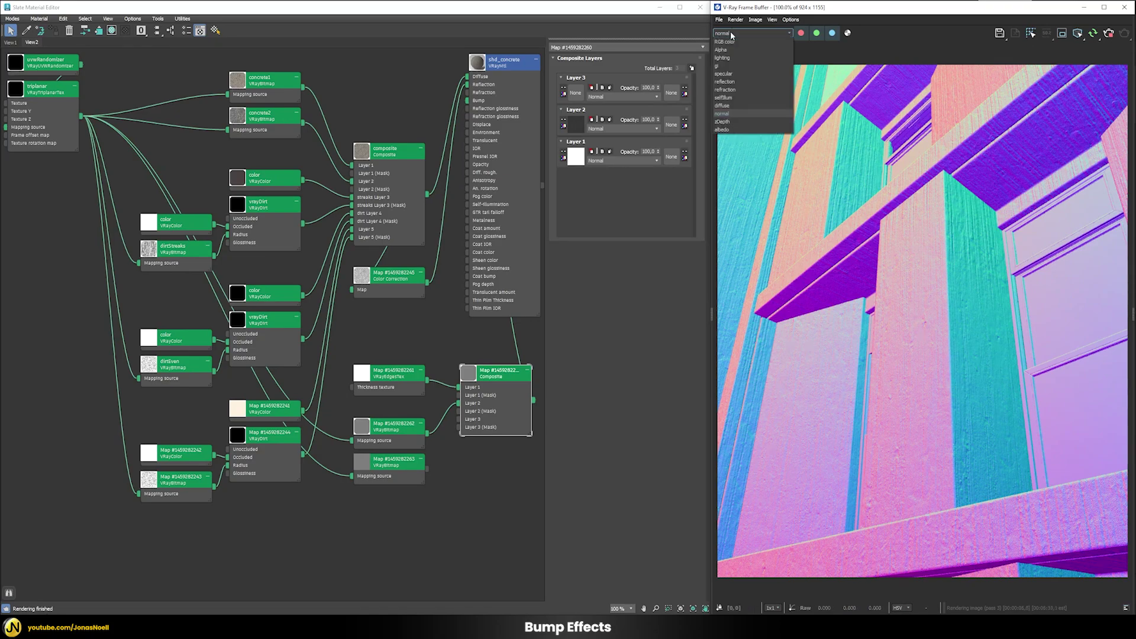
left_click(727, 39)
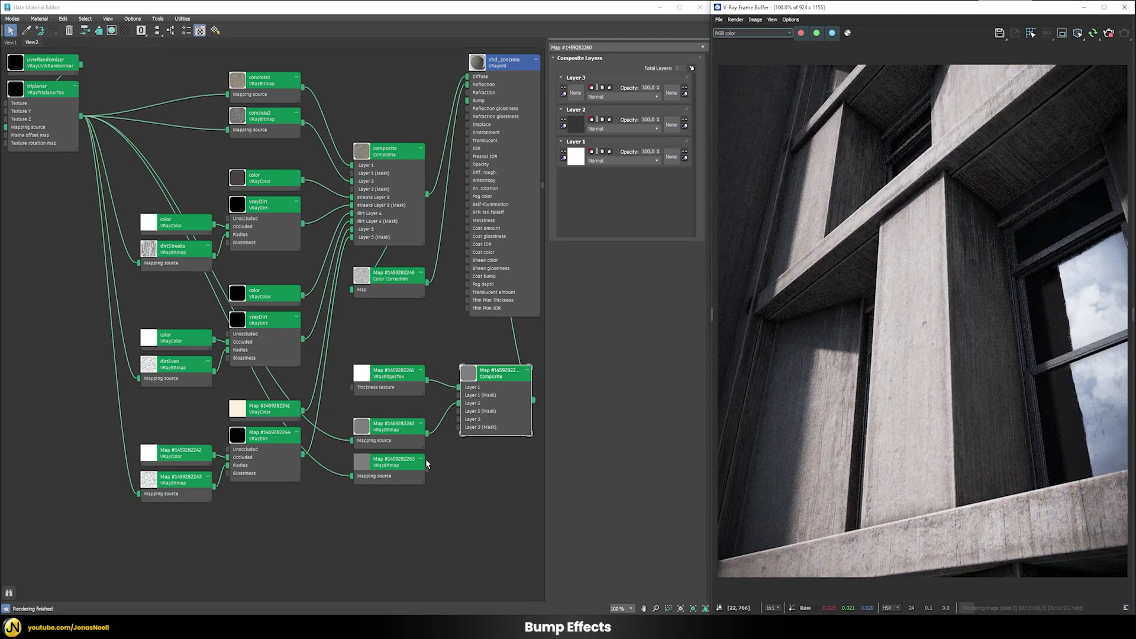
Assign the concrete2_bump.jpg bitmap as an instance to Layer 3 of the bump Composite and set that layer's opacity to 50
left_click_drag(426, 463, 577, 94)
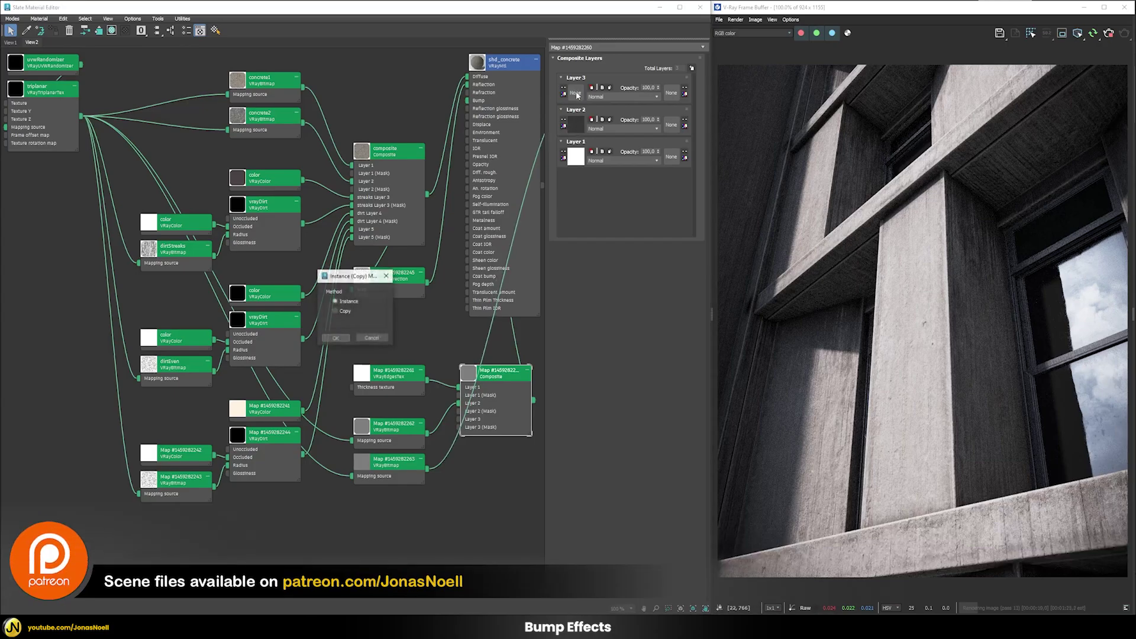
left_click(337, 337)
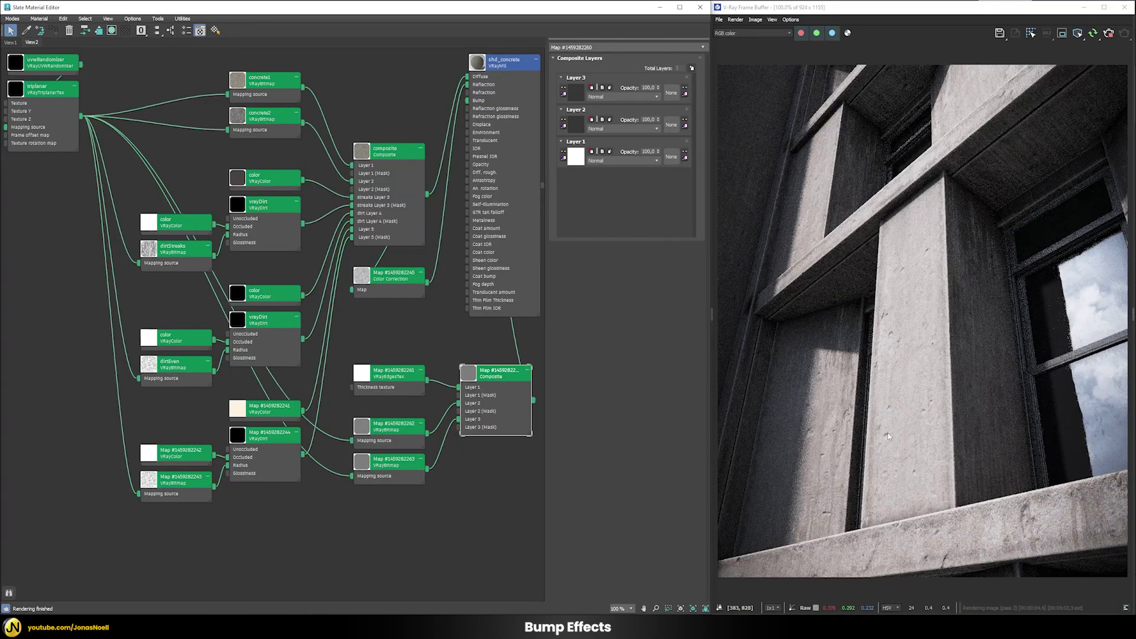
double_click(649, 88)
type("5")
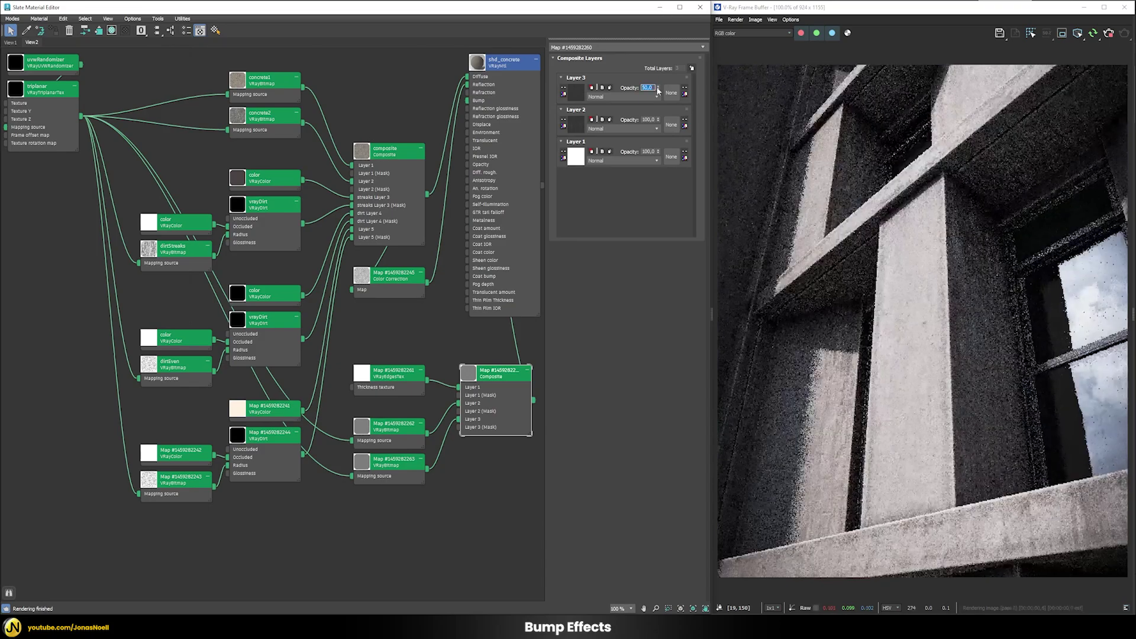
Examine the blend of both concrete bump textures in the normal render element and return to RGB color
left_click(735, 32)
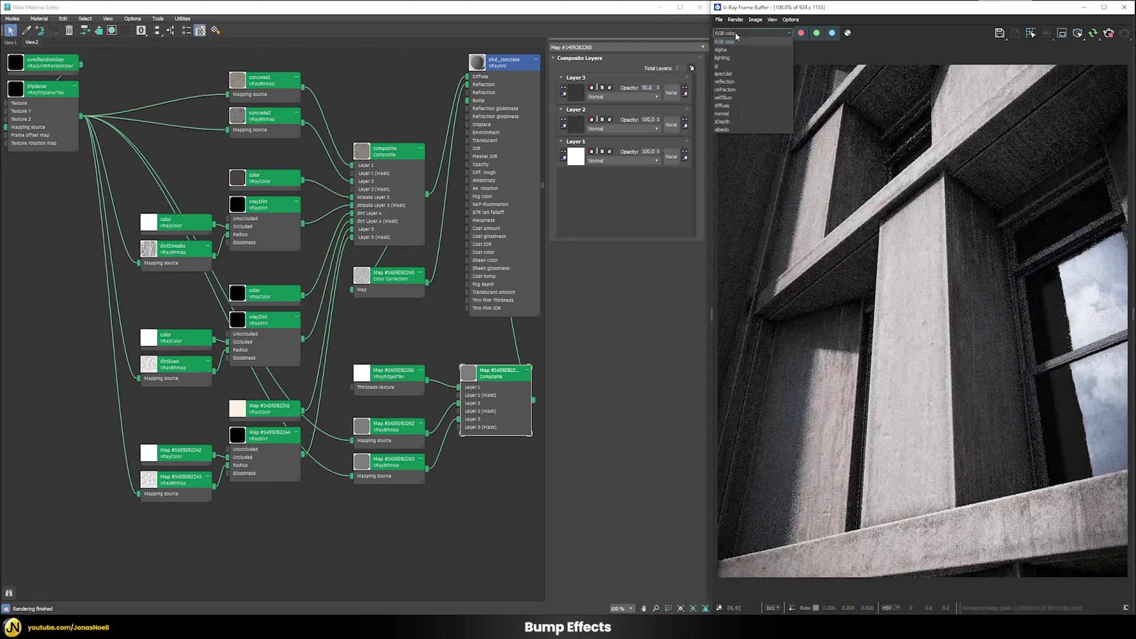
left_click(723, 113)
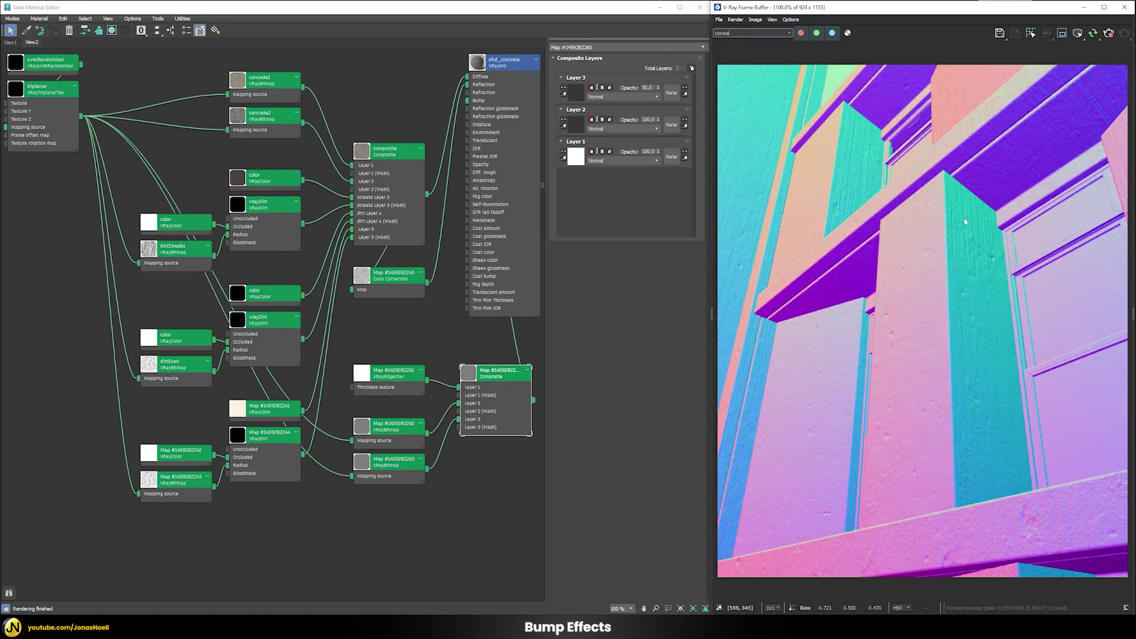
left_click(753, 34)
left_click(744, 41)
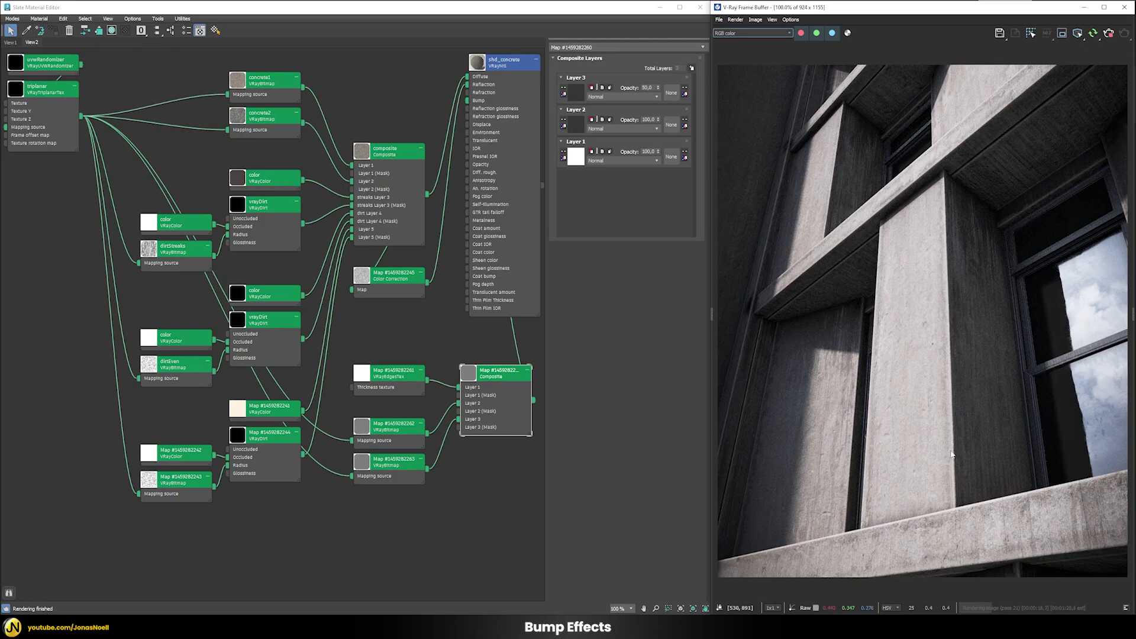
Add a fourth layer to the bump Composite, duplicate the concrete2_bump.jpg bitmap below and load concrete3_bump.jpg into the copy
left_click(692, 68)
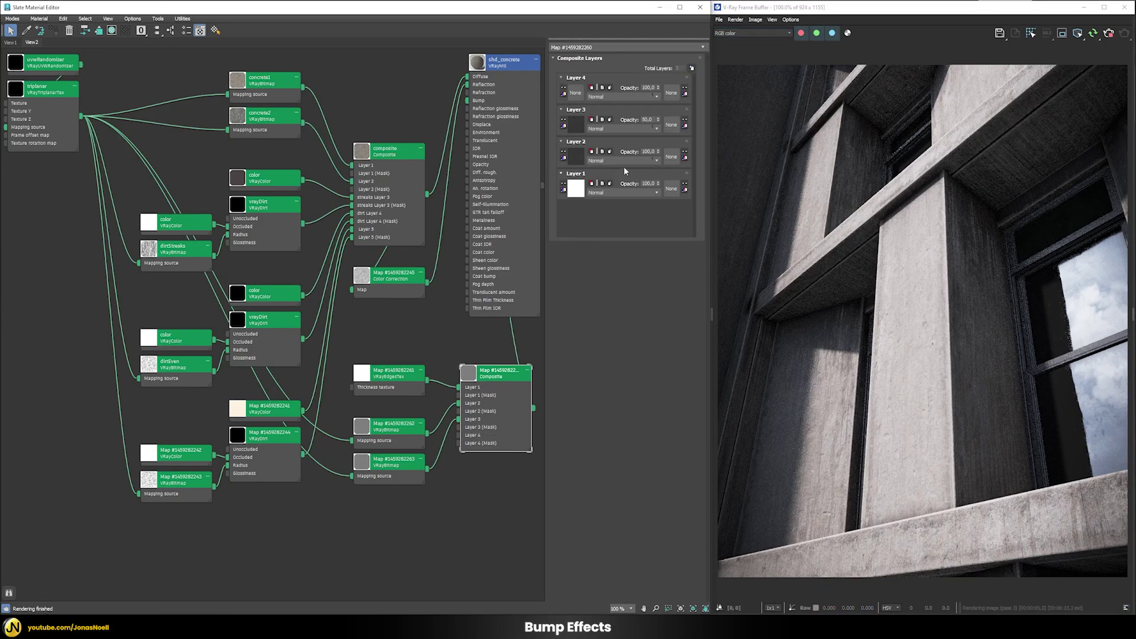
left_click_drag(388, 468, 381, 530, "shift")
double_click(380, 530)
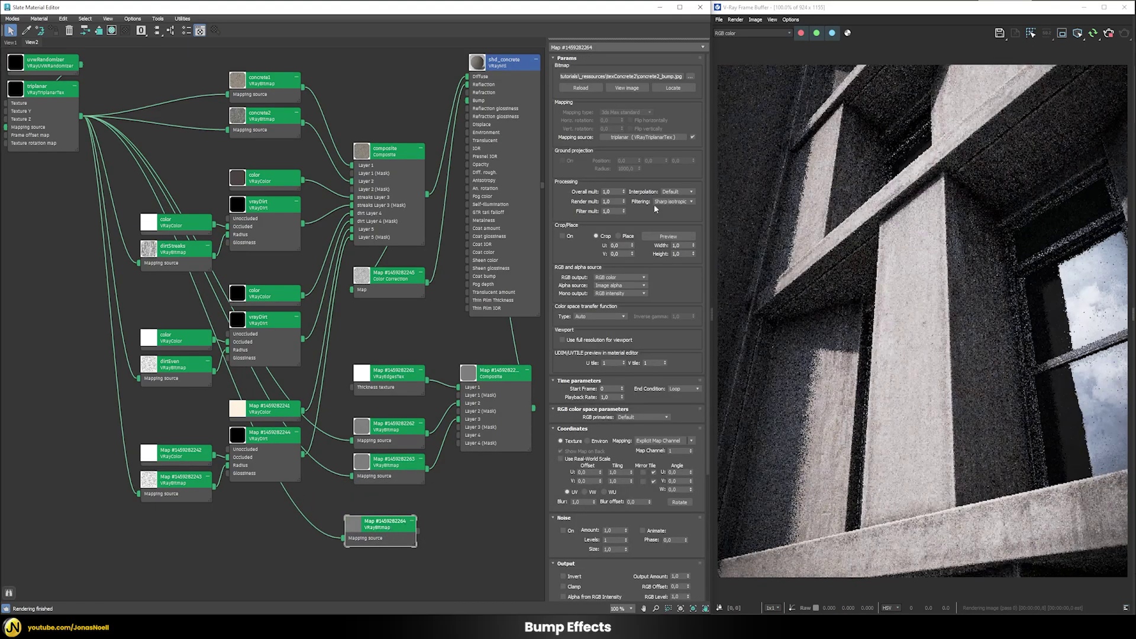
left_click(690, 76)
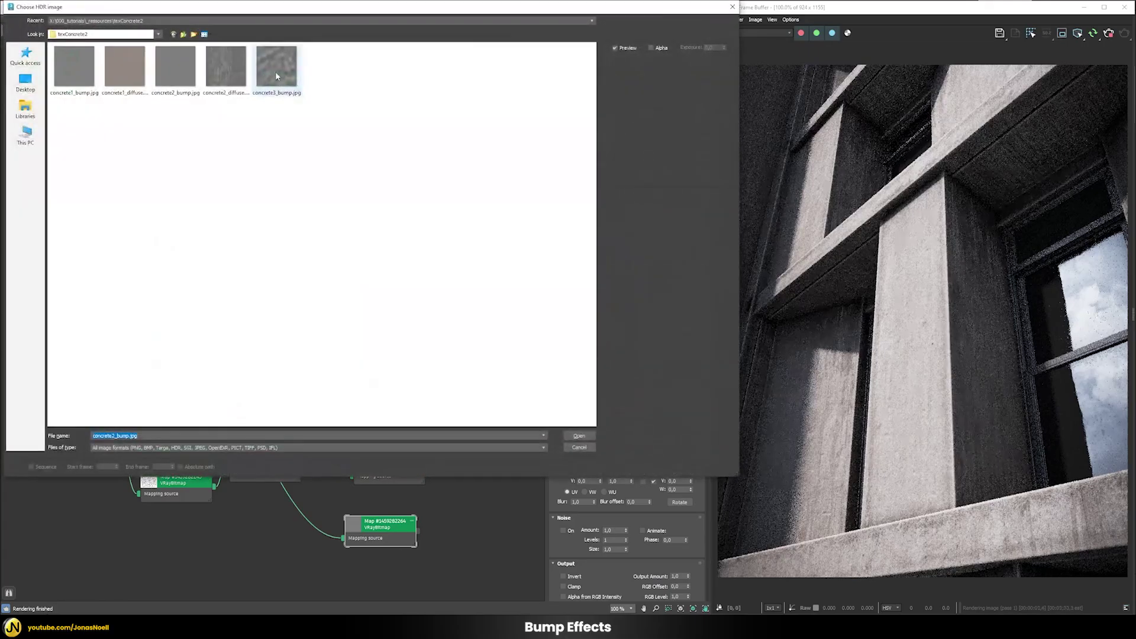
double_click(276, 68)
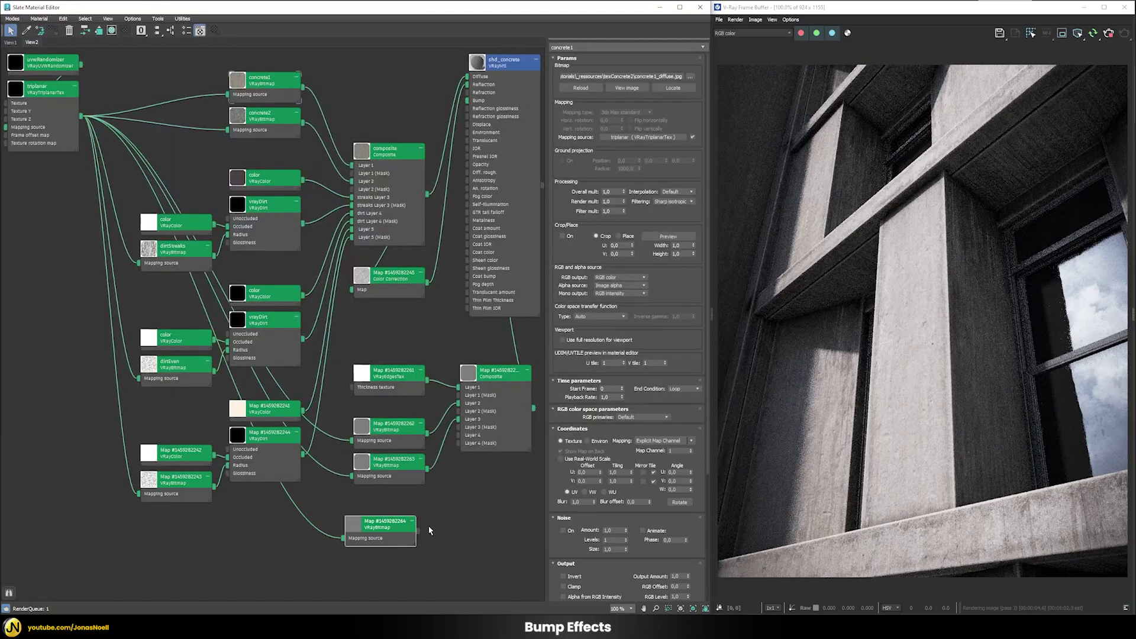
Assign the concrete3_bump.jpg bitmap as an instance to Layer 4 of the bump Composite and align its node below the other bump bitmaps
double_click(489, 368)
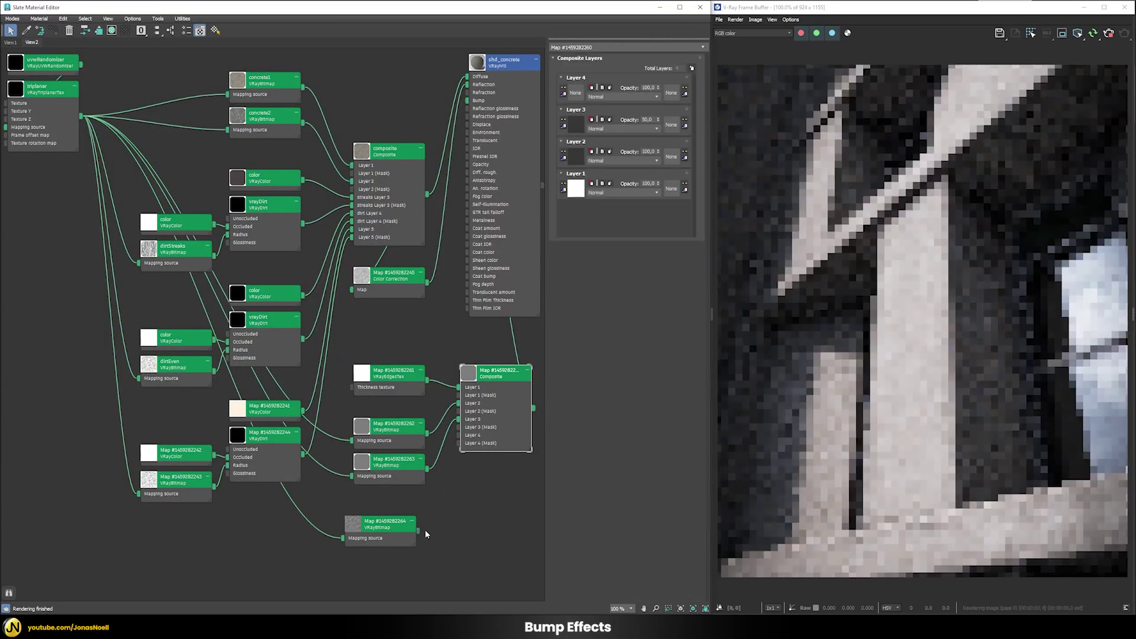
left_click_drag(419, 530, 575, 94)
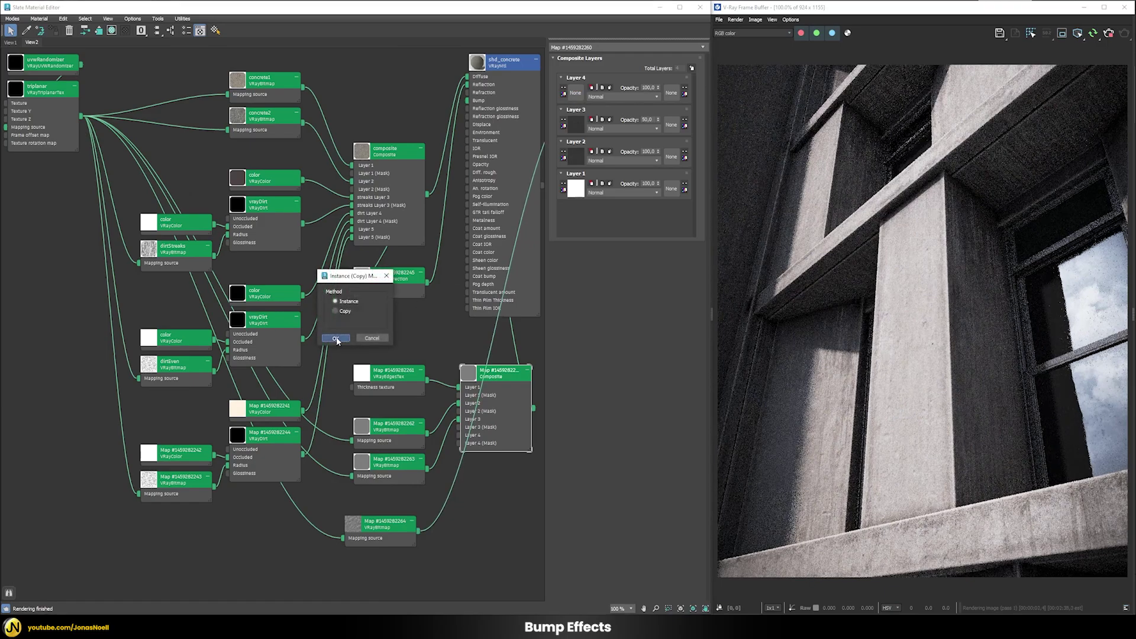
left_click(336, 341)
left_click_drag(397, 522, 415, 513)
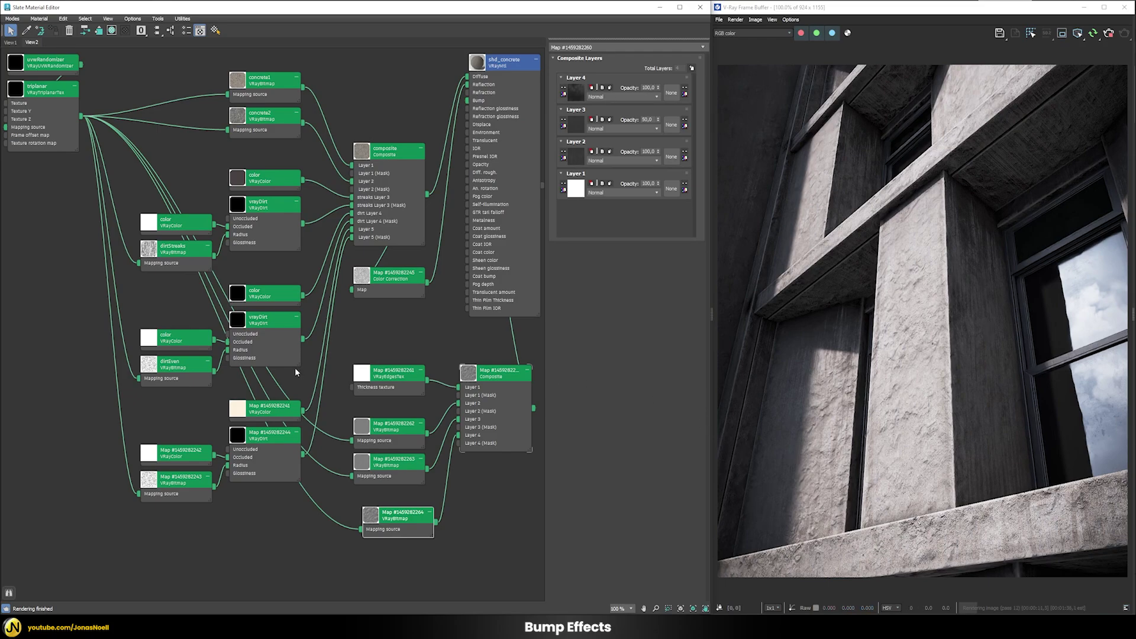
Assign the lowest VRayDirt map, set to inner occlusion, as an instance to the bump Composite's Layer 4 mask and set that layer's opacity to 25
left_click(260, 439)
double_click(260, 439)
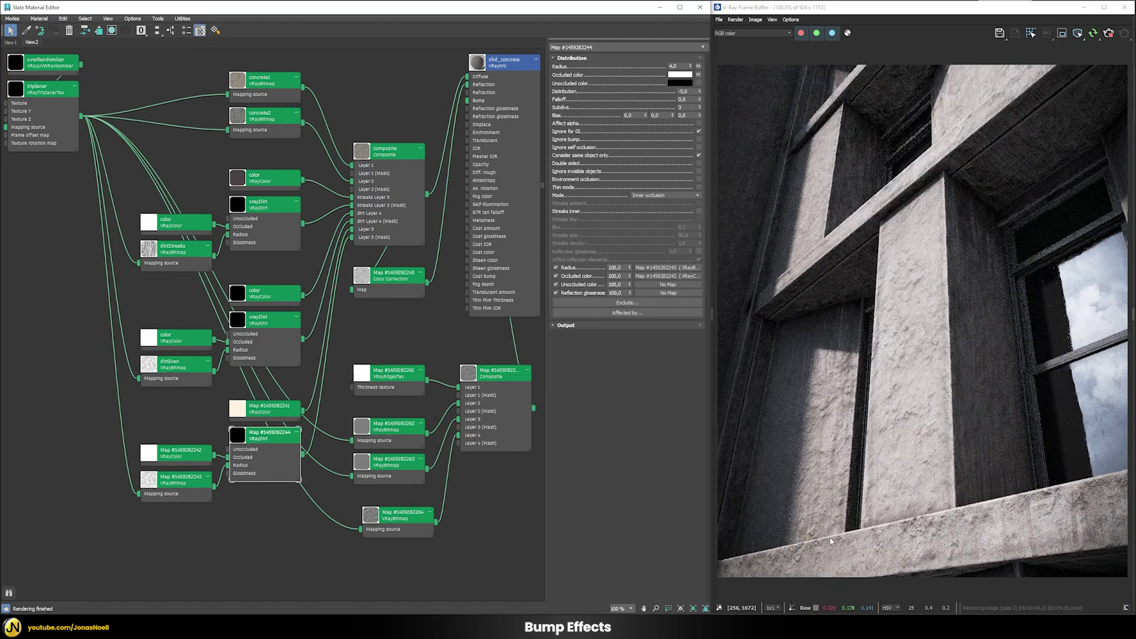
double_click(496, 380)
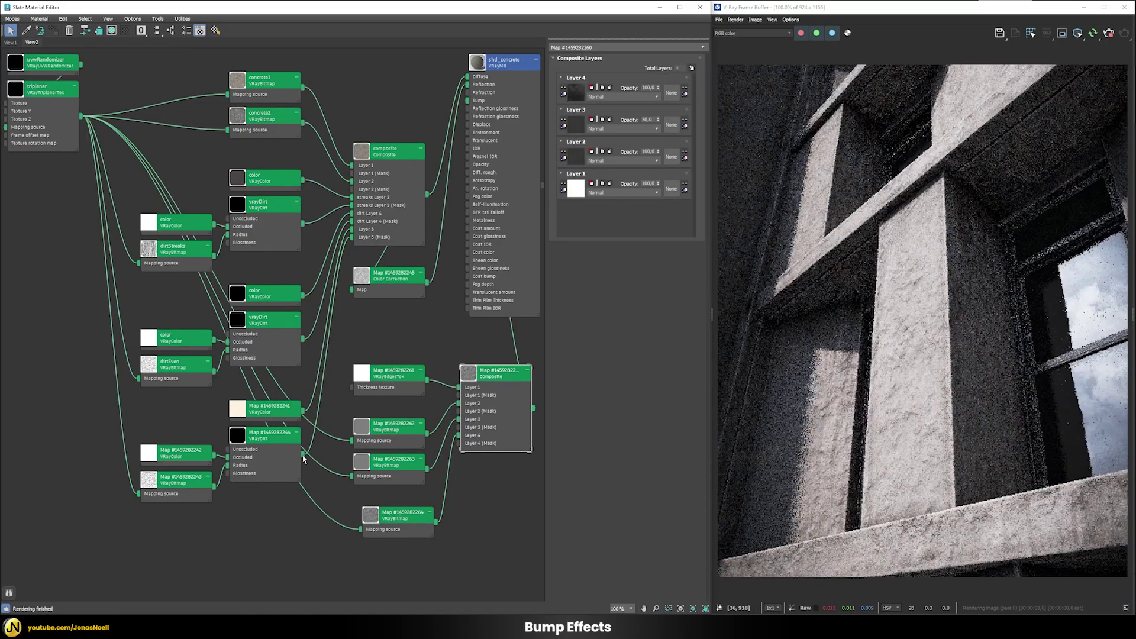
left_click_drag(303, 456, 671, 93)
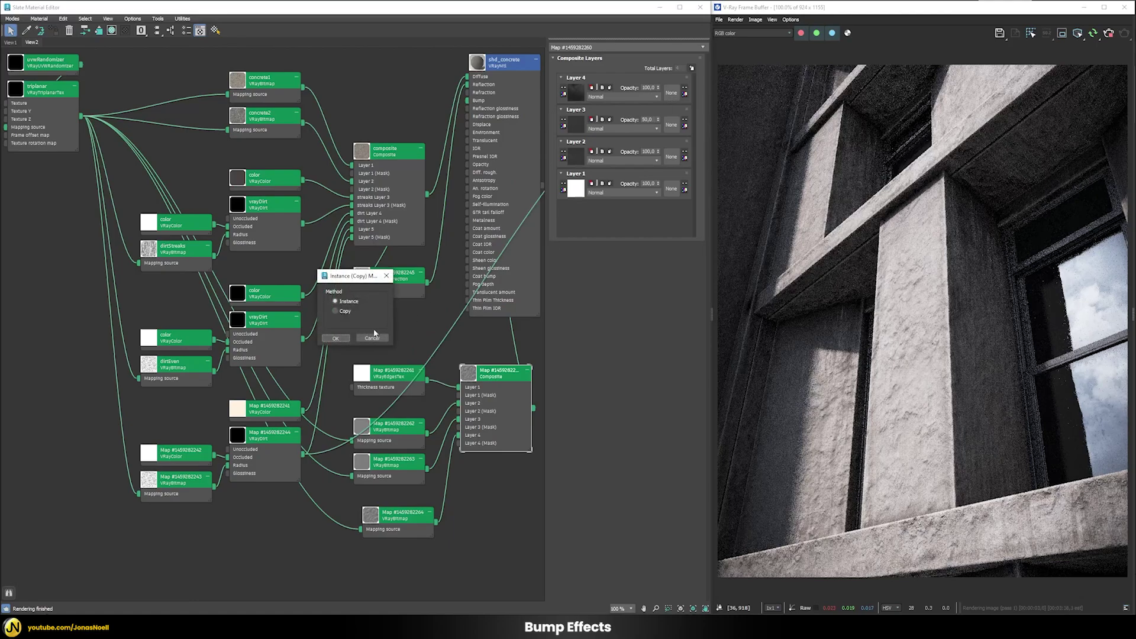
left_click(335, 337)
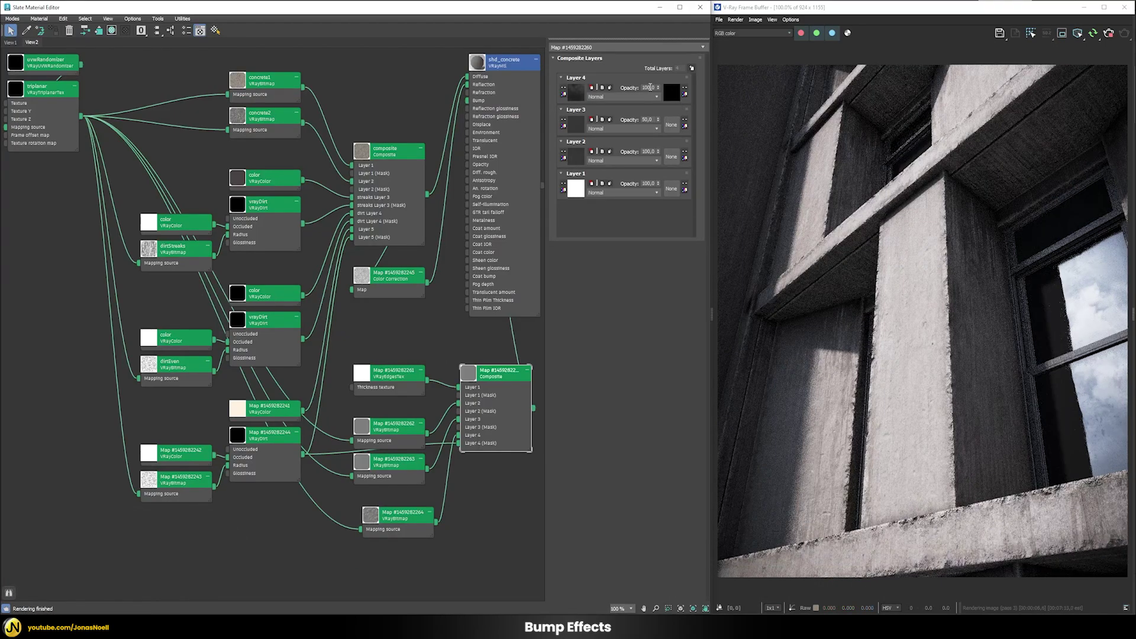
double_click(650, 87)
type("5")
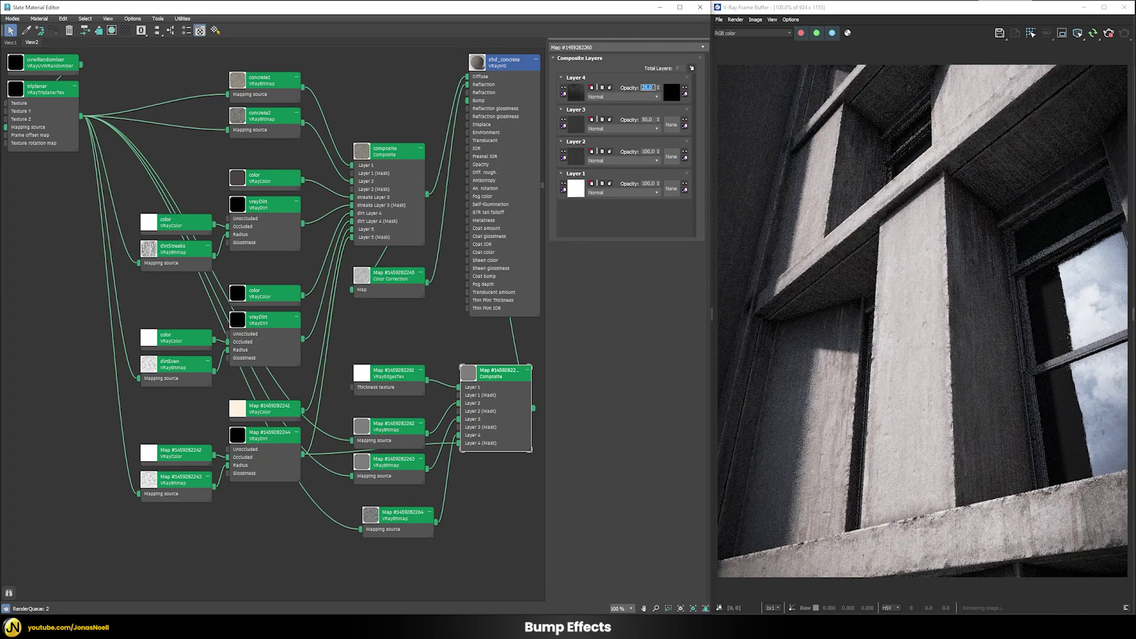
key("Return")
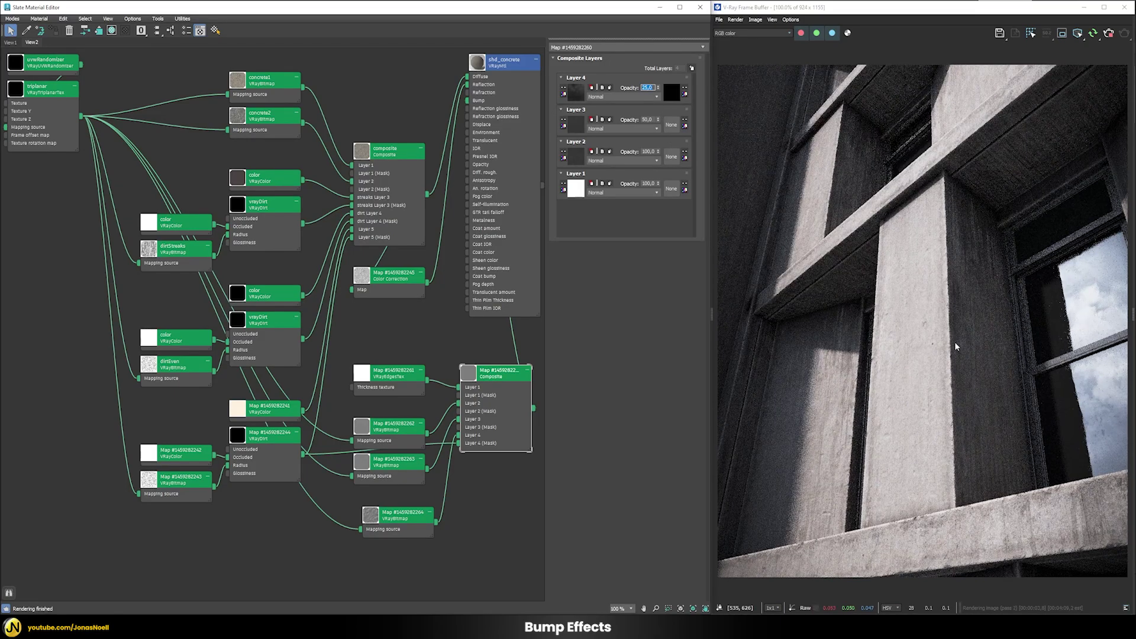
Examine the masked edge bump on the pillar, wall panel and ledge in the close-up render
scroll(954, 342, "up", 1)
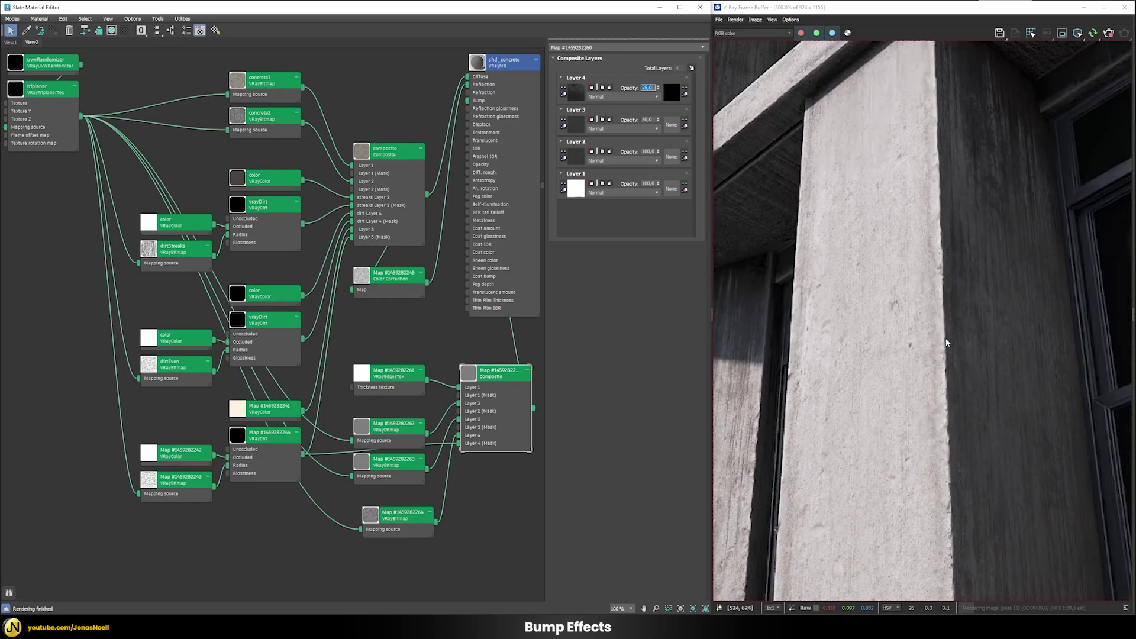
scroll(937, 187, "down", 1)
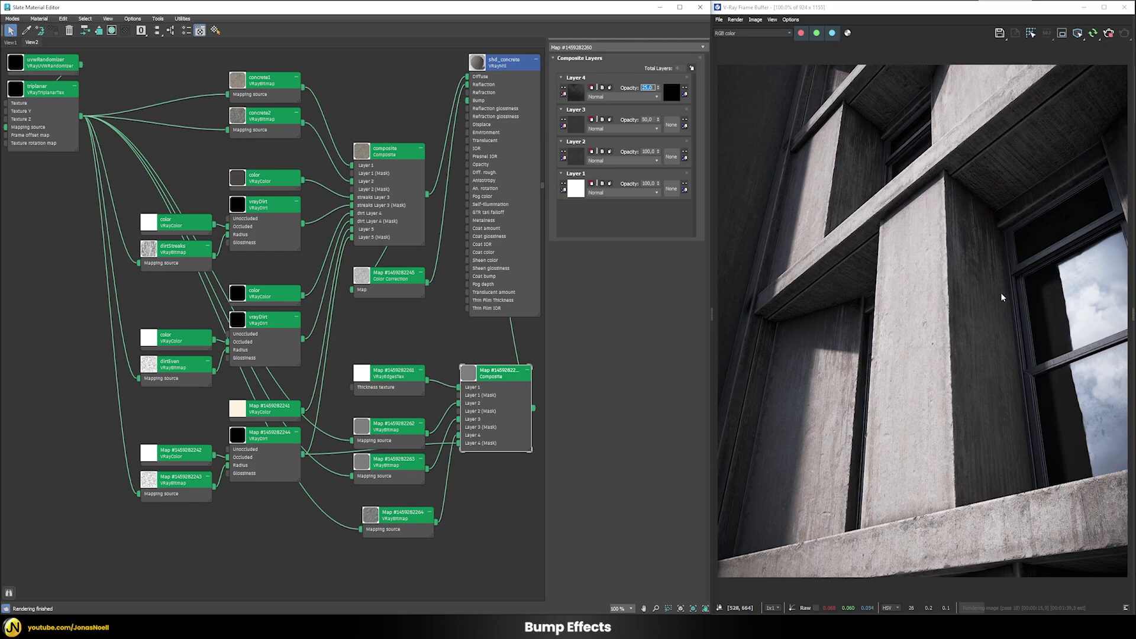
scroll(943, 570, "up", 1)
middle_click_drag(1095, 491, 770, 415)
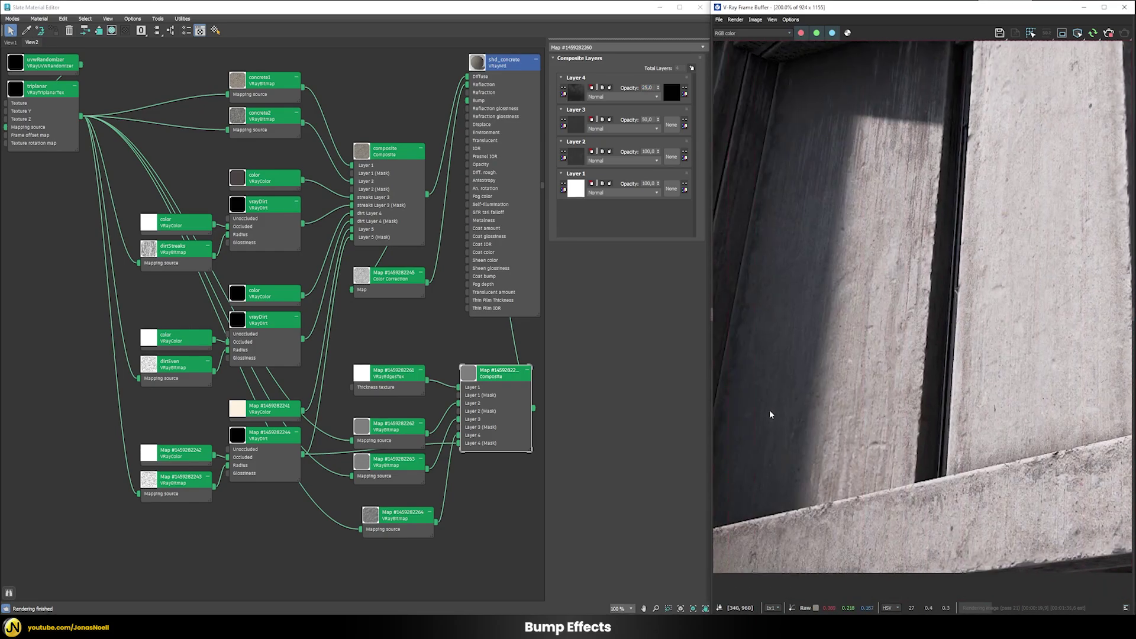
scroll(799, 403, "down", 1)
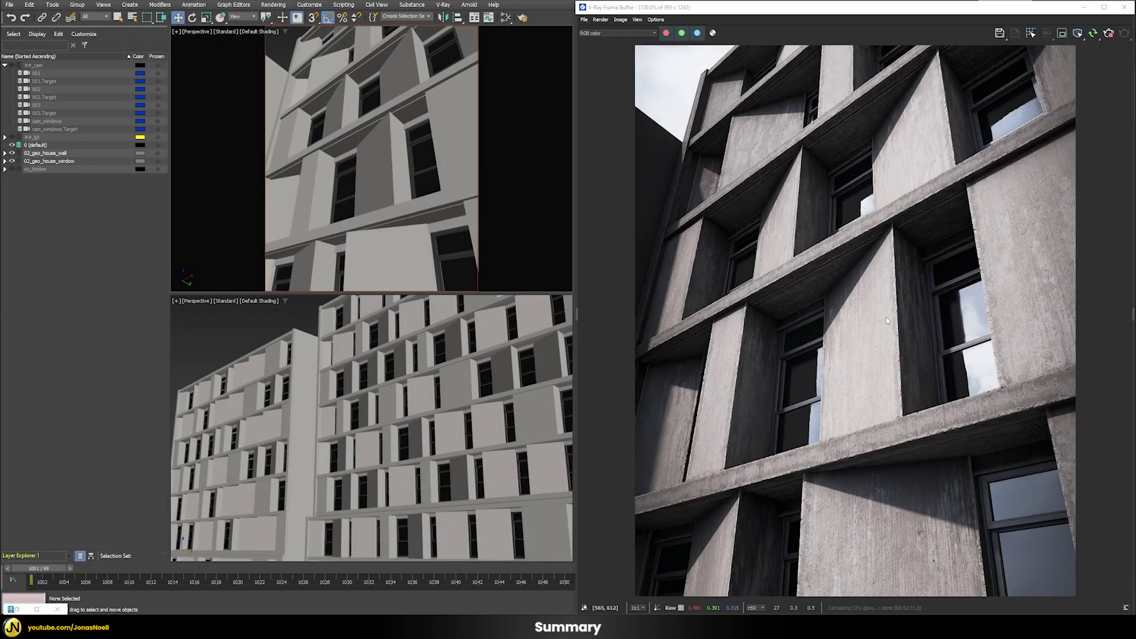
Examine the finished concrete material across the wide facade render, including panel surfaces, ledge undersides, dirt streaks and worn edges
scroll(1055, 242, "up", 1)
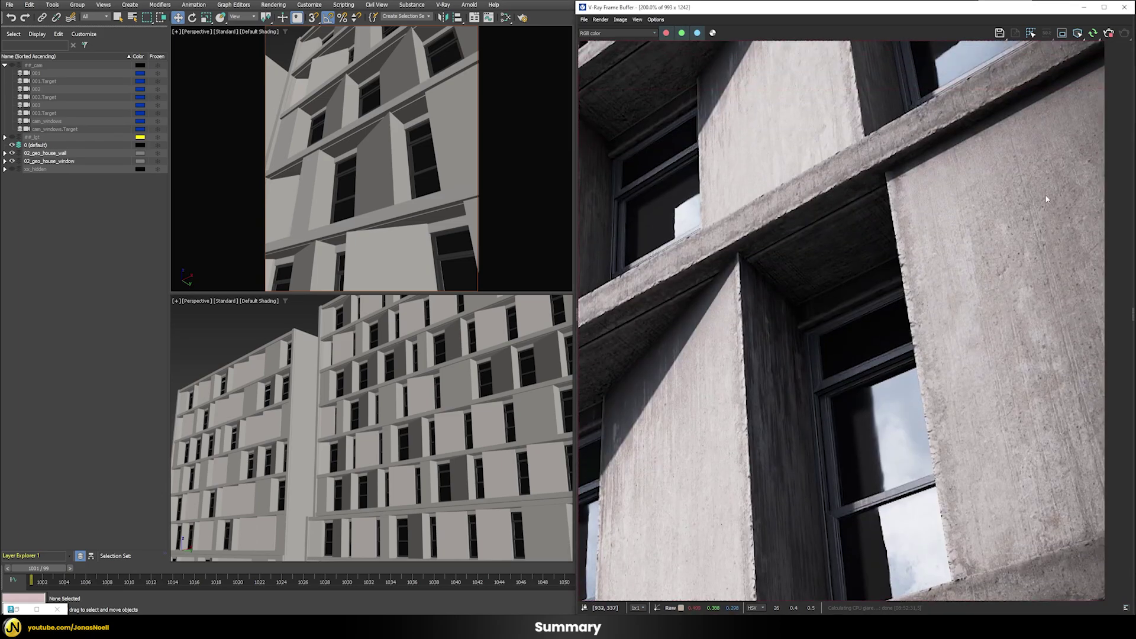
middle_click_drag(793, 308, 1064, 189)
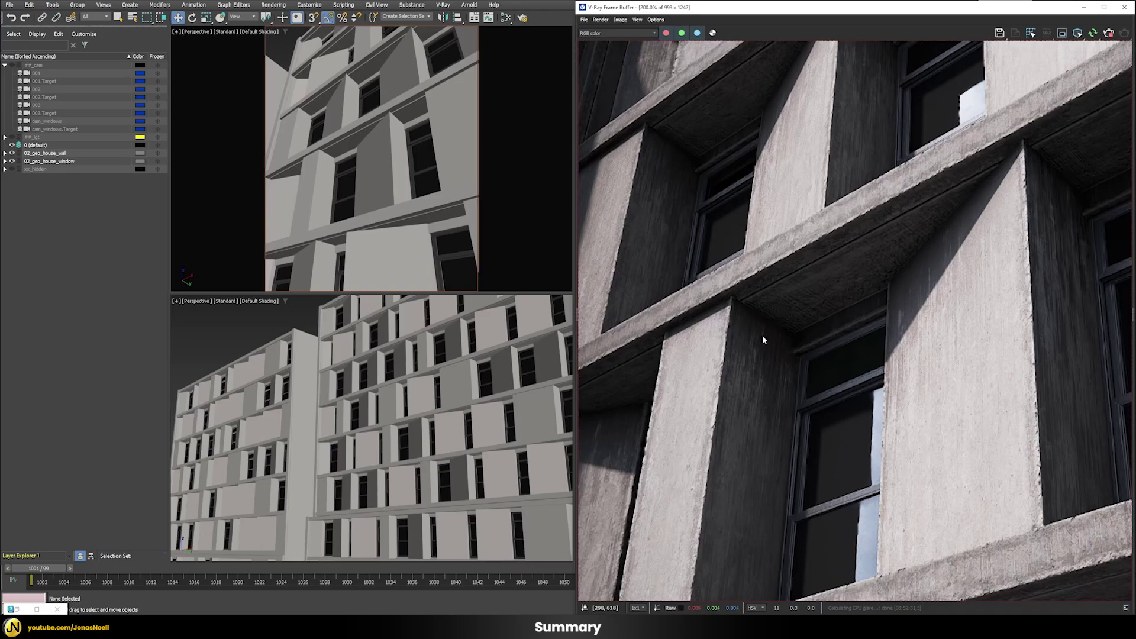
scroll(762, 336, "up", 1)
middle_click_drag(957, 225, 887, 335)
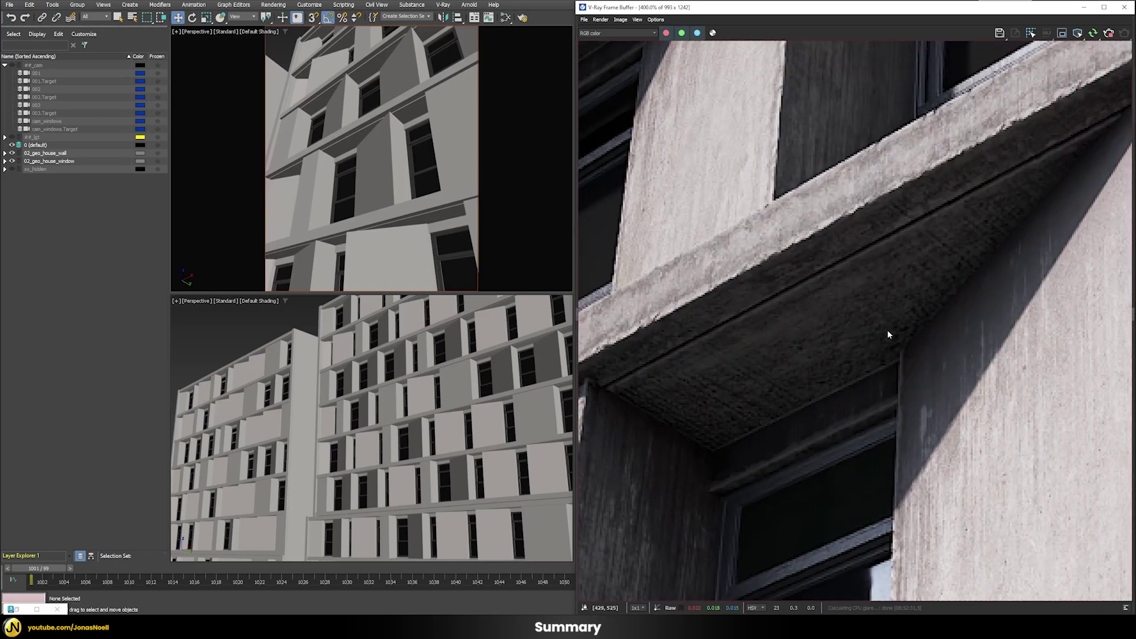
middle_click_drag(883, 417, 659, 412)
scroll(666, 371, "down", 1)
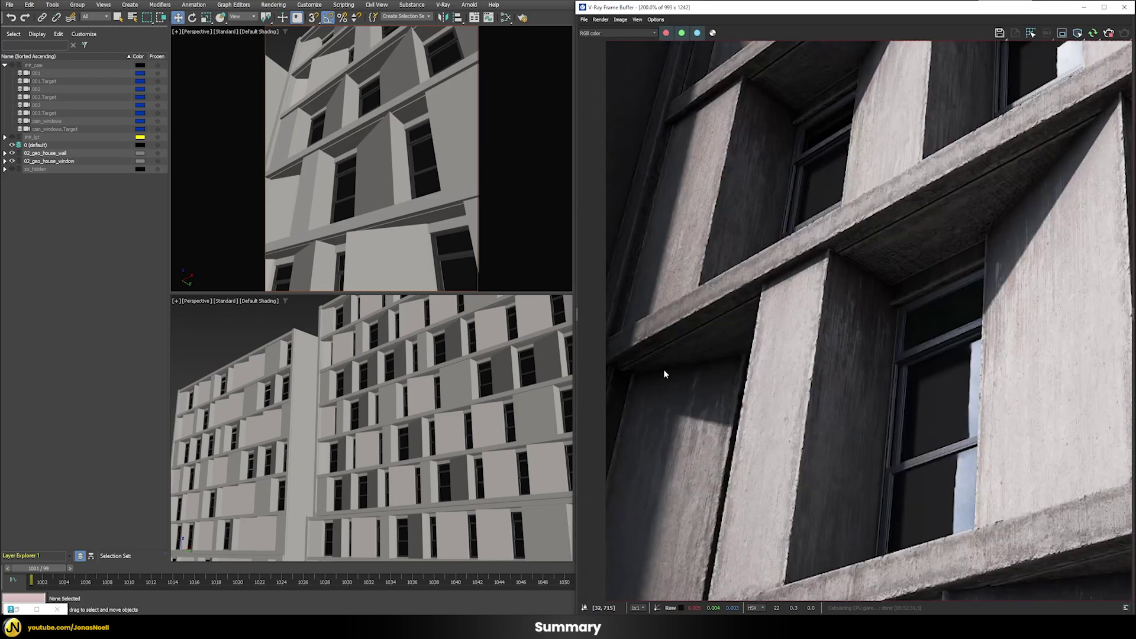
scroll(781, 372, "down", 1)
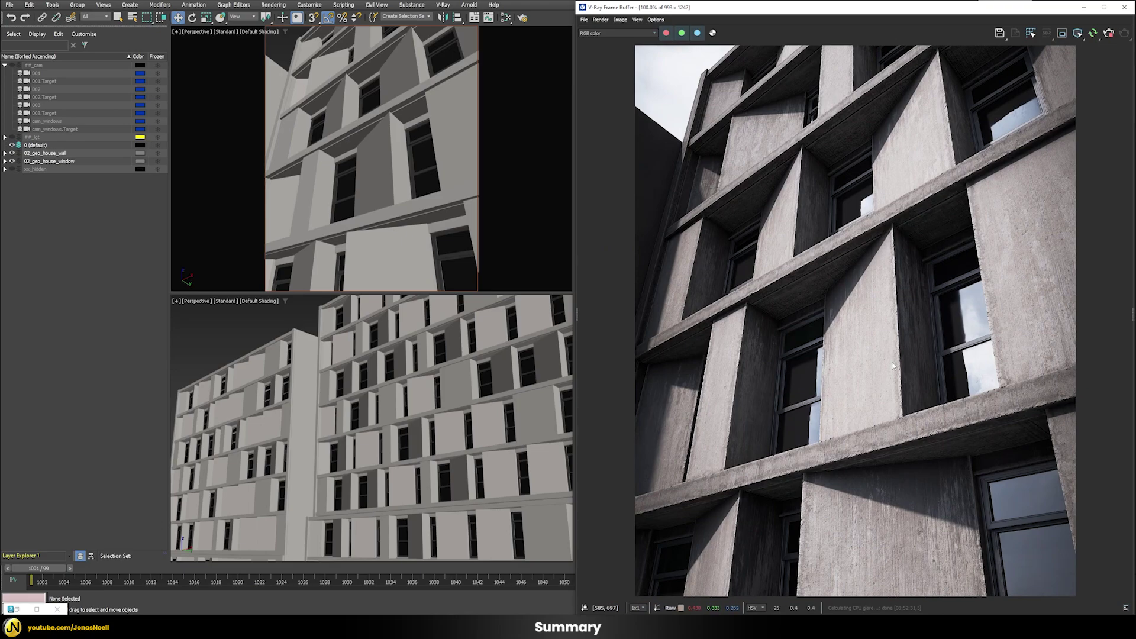
scroll(897, 560, "up", 1)
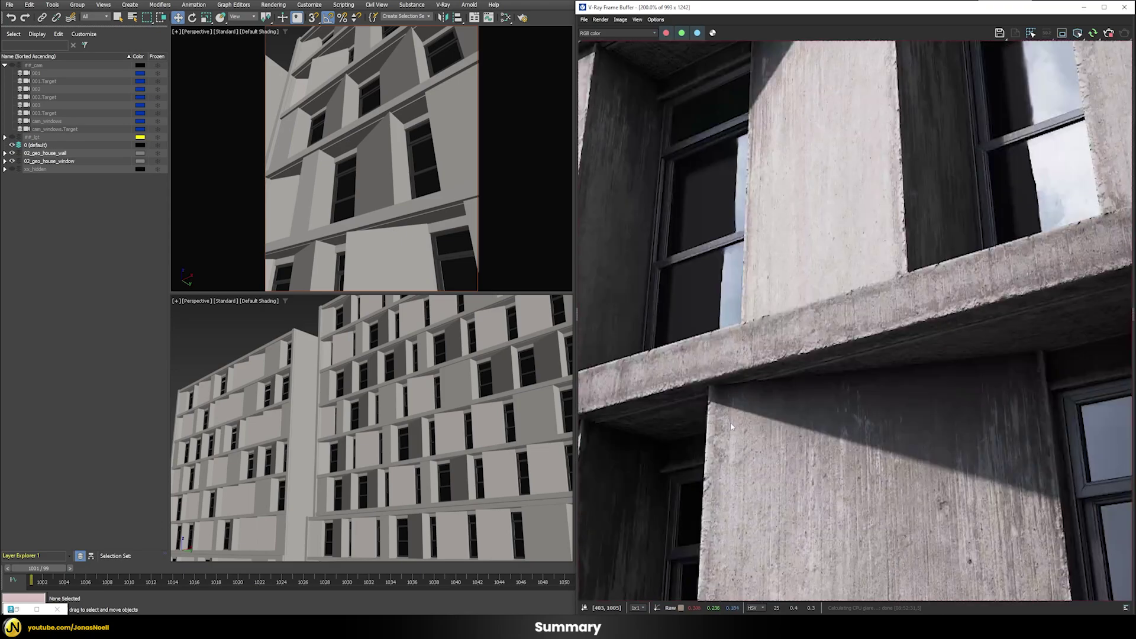
middle_click_drag(734, 370, 753, 310)
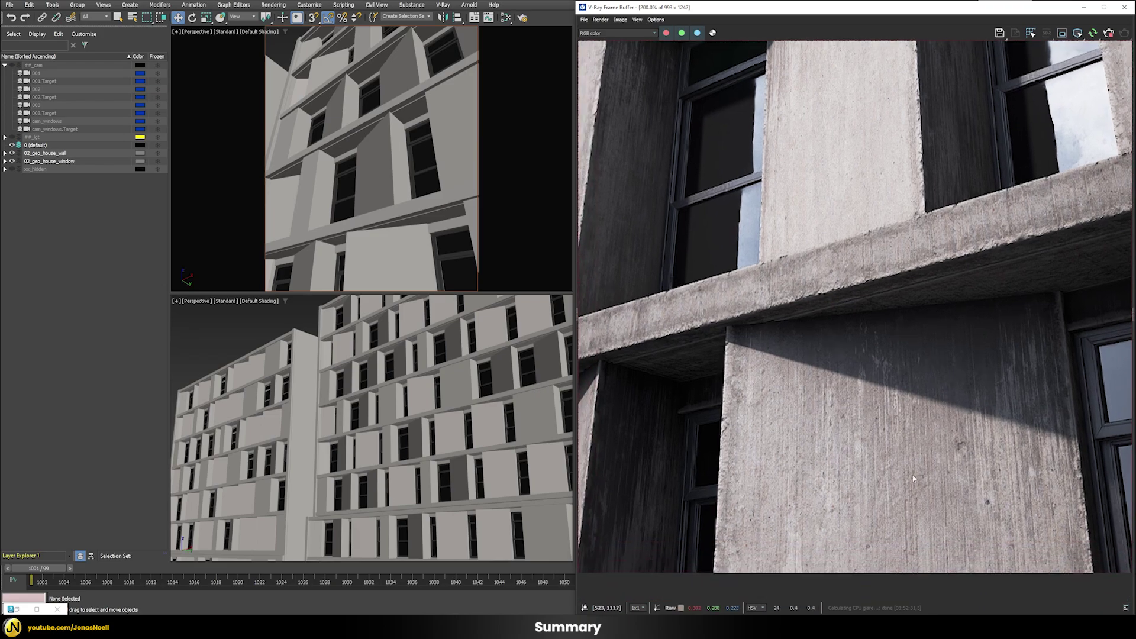
scroll(893, 459, "down", 1)
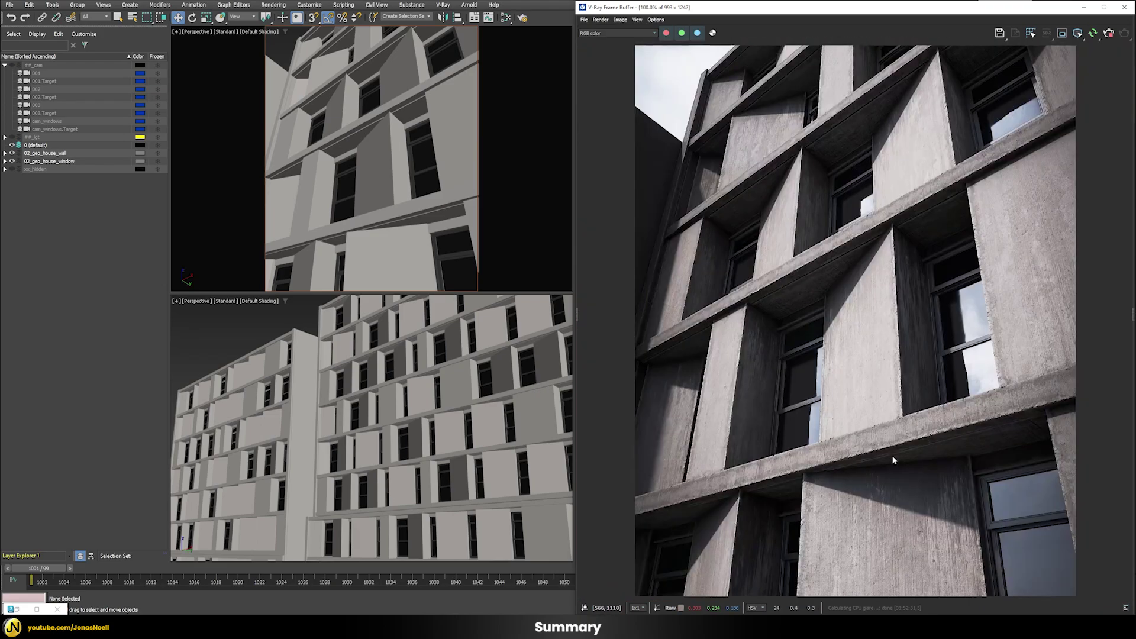